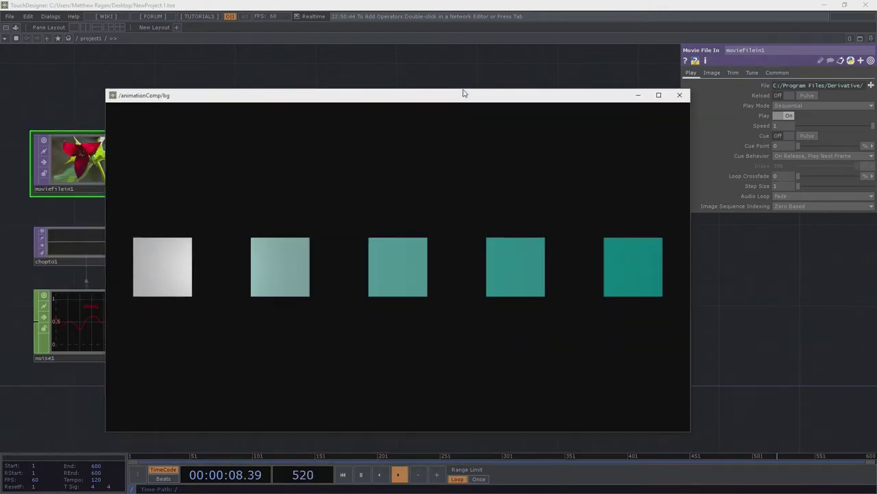
# Step: Examine the finished square animation in its preview window, and close the window
pyautogui.moveTo(465, 94); pyautogui.dragTo(456, 66)
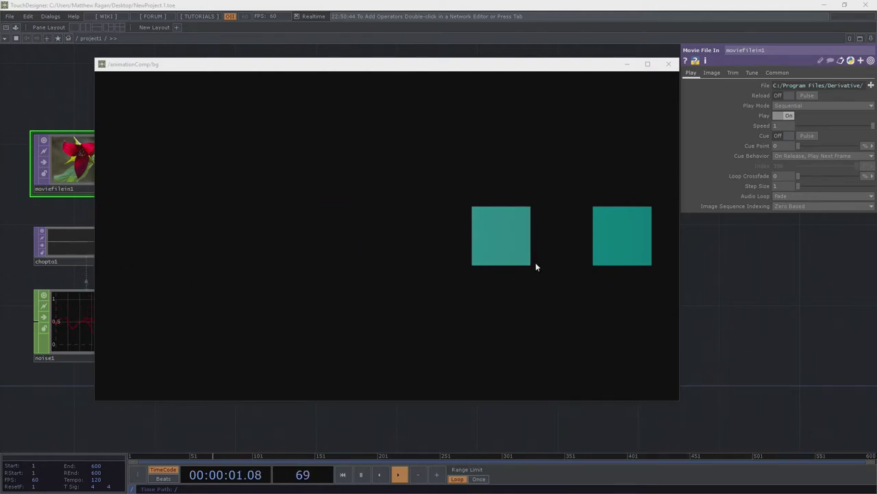
pyautogui.click(668, 63)
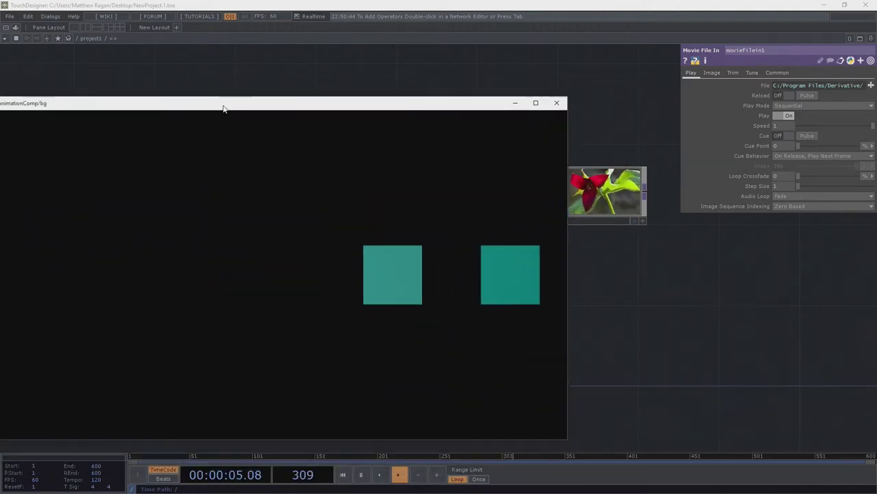
pyautogui.moveTo(225, 105); pyautogui.dragTo(342, 69)
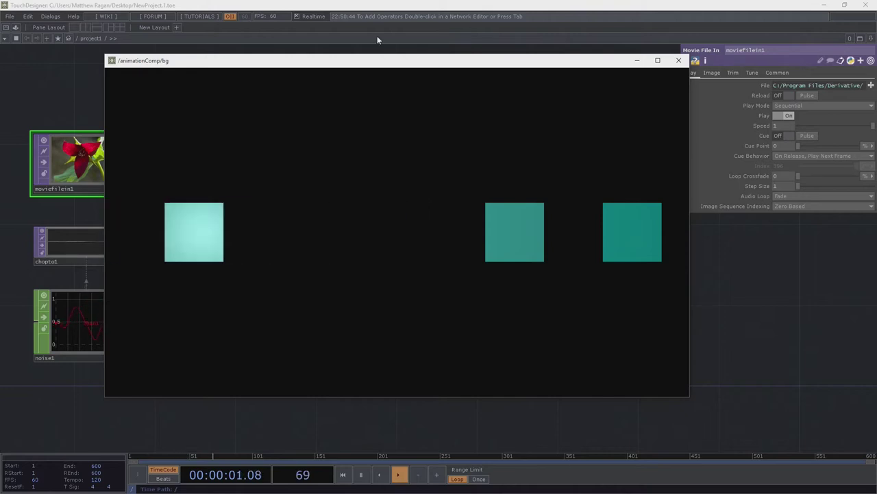
pyautogui.press('Escape')
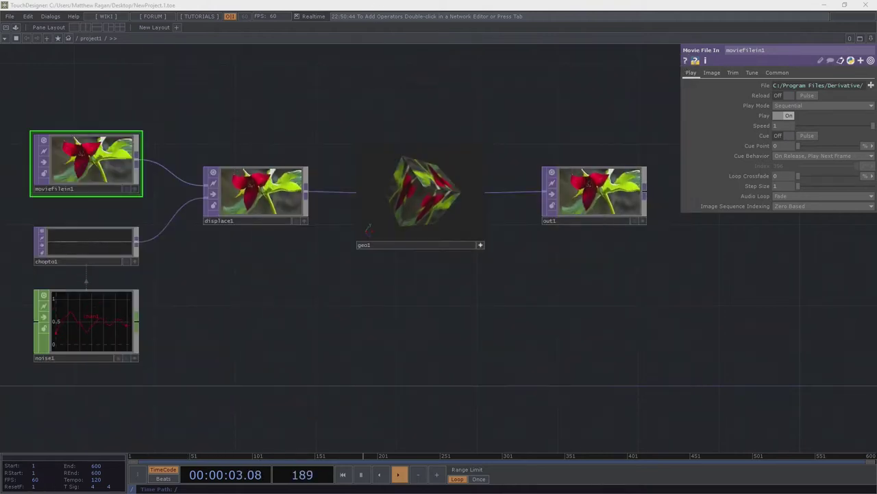
# Step: Delete all the default operators inside the project1 network
pyautogui.moveTo(293, 399); pyautogui.dragTo(377, 364)
pyautogui.scroll(-4, 378, 364)
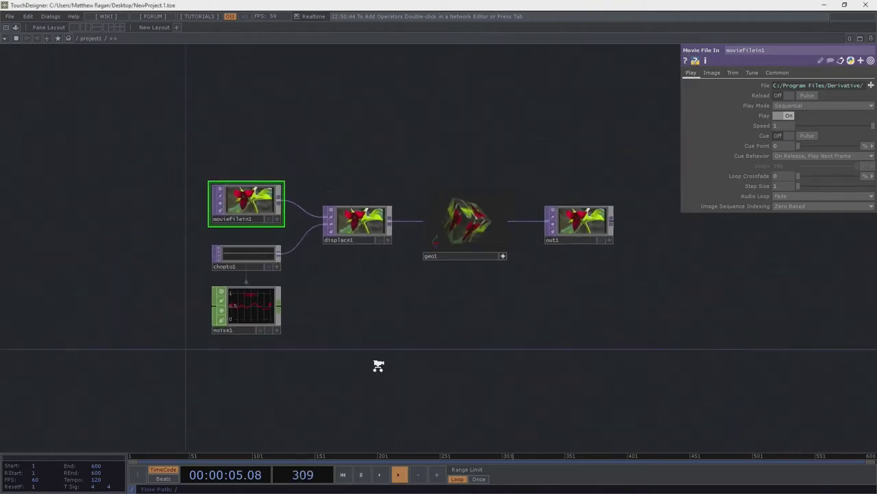
pyautogui.moveTo(482, 370); pyautogui.dragTo(557, 384)
pyautogui.press('Delete')
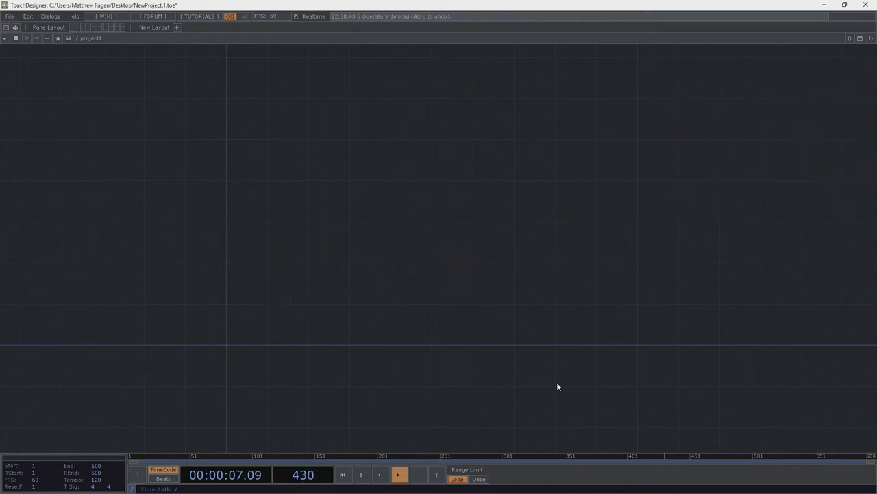
pyautogui.press('h')
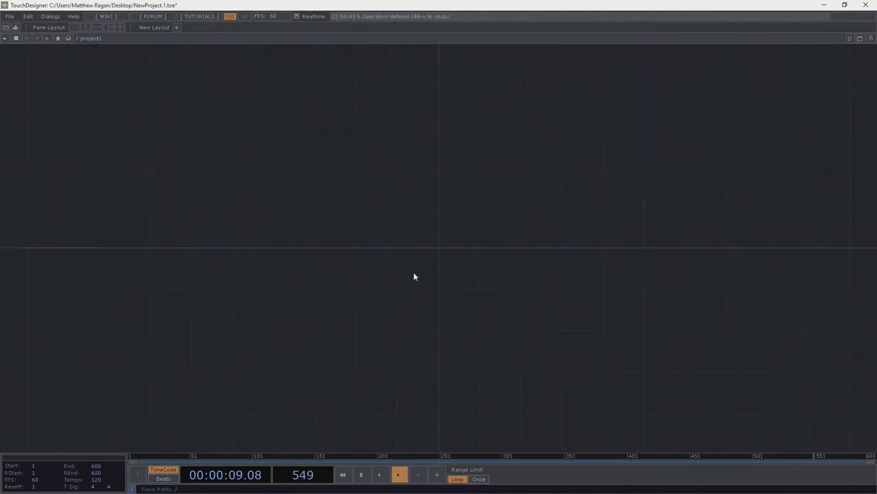
pyautogui.moveTo(368, 250); pyautogui.dragTo(392, 287, button='middle')
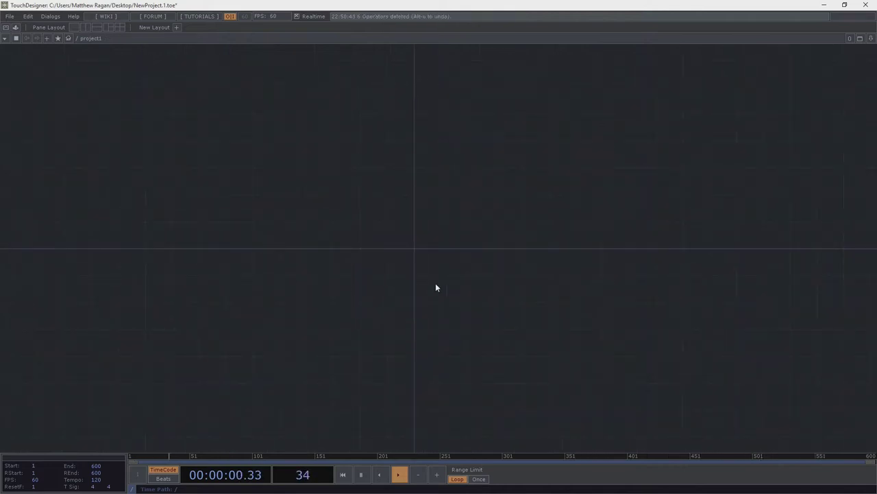
# Step: Go up to the root network and delete the project1 container
pyautogui.press('u')
pyautogui.press('p')
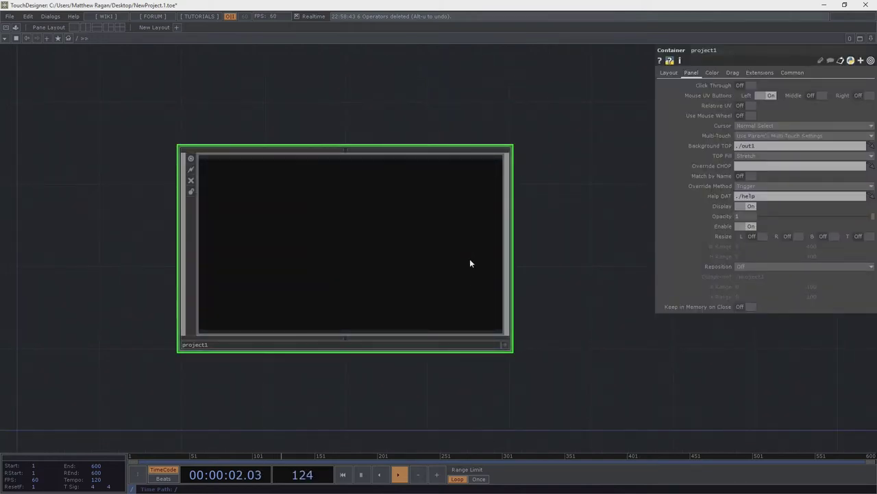
pyautogui.press('Delete')
# Step: Add a Container component to the root network and go inside it
pyautogui.press('Tab')
pyautogui.write('comp')
pyautogui.press('Tab')
pyautogui.press('Tab')
pyautogui.press('Tab')
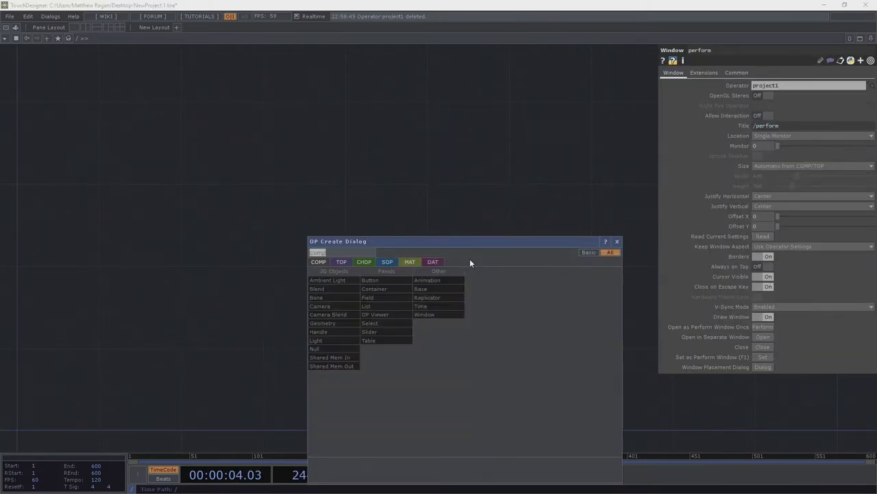
pyautogui.hotkey('shift', 'Tab')
pyautogui.hotkey('shift', 'Tab')
pyautogui.click(368, 289)
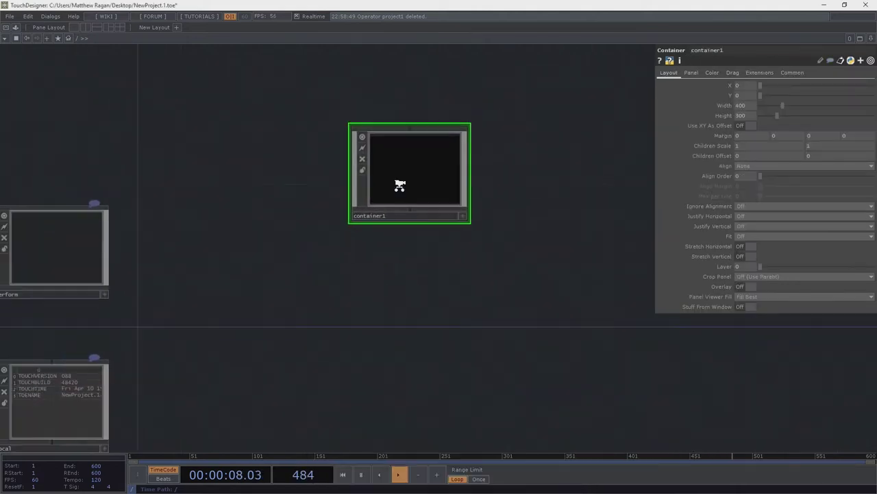
pyautogui.moveTo(400, 186); pyautogui.dragTo(377, 184, button='middle')
pyautogui.moveTo(391, 178); pyautogui.dragTo(305, 240)
pyautogui.press('i')
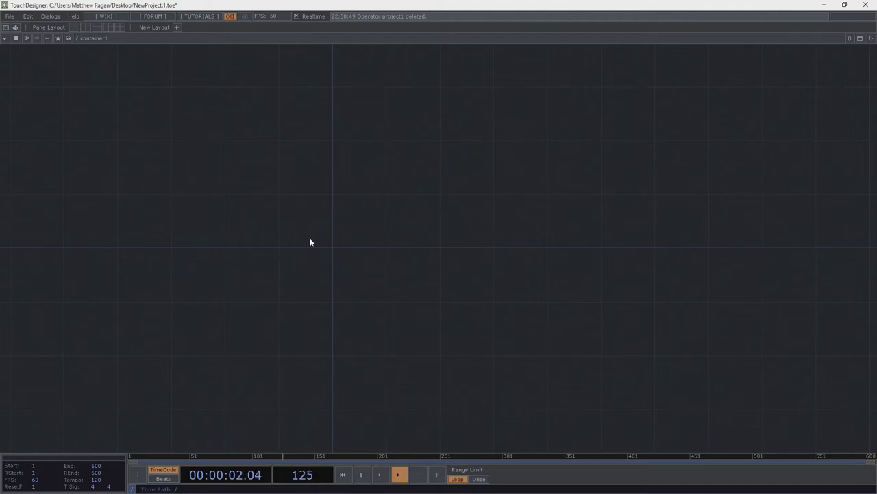
# Step: Add a Camera component to the empty container network
pyautogui.press('Tab')
pyautogui.write('cam')
pyautogui.press('Return')
pyautogui.click(374, 235)
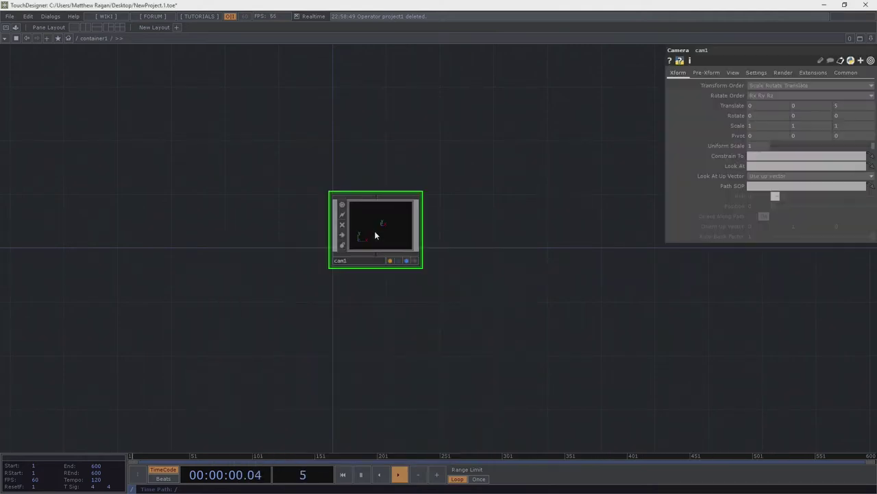
# Step: Add a Light component and place it directly below the camera
pyautogui.press('Tab')
pyautogui.write('lihg')
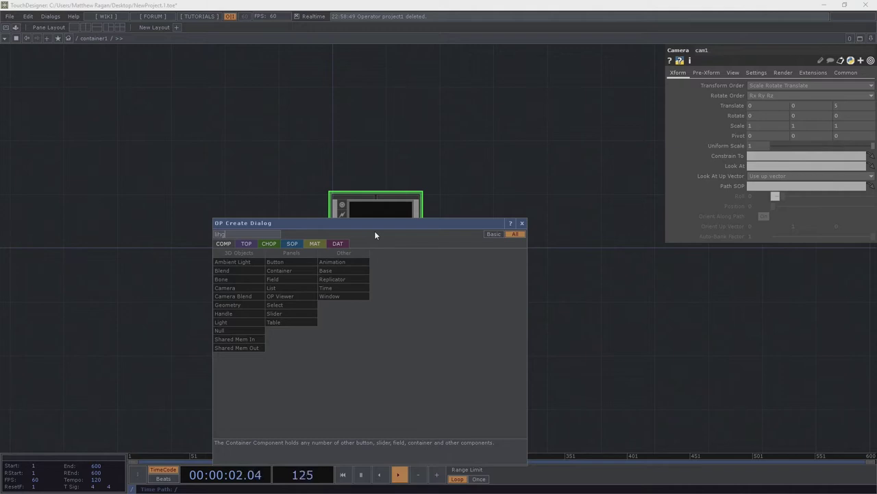
pyautogui.press('Return')
pyautogui.click(375, 235)
pyautogui.moveTo(374, 235); pyautogui.dragTo(374, 314)
pyautogui.click(416, 255)
# Step: Add a Geometry component below the light
pyautogui.press('Tab')
pyautogui.write('geo')
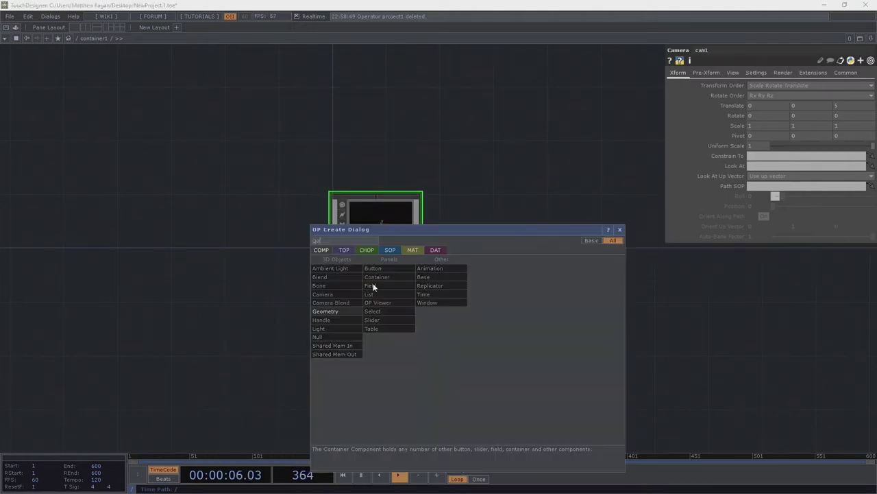
pyautogui.press('Return')
pyautogui.click(388, 403)
# Step: Line up the Geometry component in one column with the camera and light
pyautogui.scroll(3, 388, 403)
pyautogui.moveTo(412, 266); pyautogui.dragTo(538, 133, button='middle')
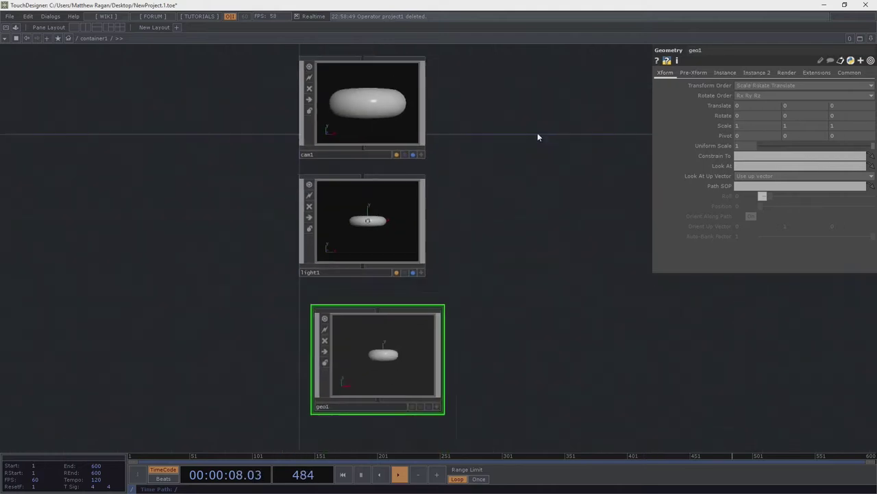
pyautogui.hotkey('ctrl', 'a')
pyautogui.moveTo(582, 210); pyautogui.dragTo(570, 367)
pyautogui.moveTo(404, 382); pyautogui.dragTo(377, 268)
pyautogui.scroll(3, 390, 285)
pyautogui.moveTo(539, 365); pyautogui.dragTo(541, 289)
pyautogui.moveTo(309, 356); pyautogui.dragTo(300, 346)
pyautogui.moveTo(523, 288); pyautogui.dragTo(452, 287)
# Step: Add a Render TOP and place it beside the camera, light and geometry column
pyautogui.press('Tab')
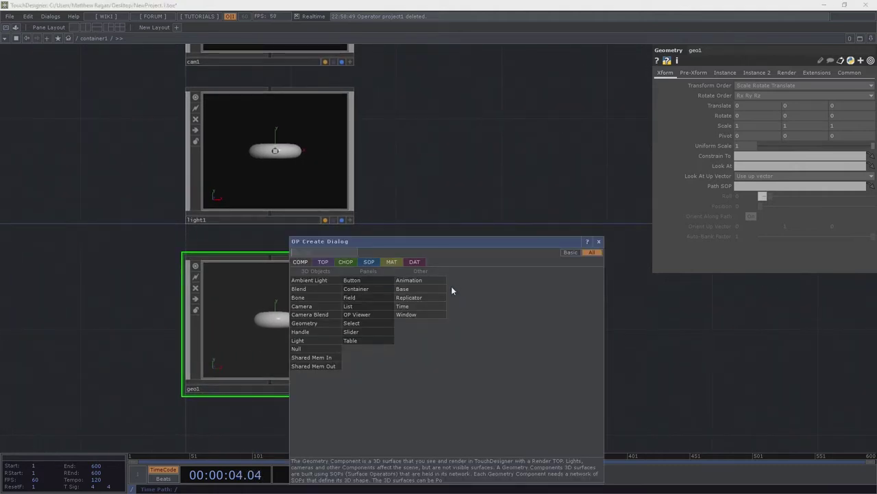
pyautogui.write('ren')
pyautogui.click(324, 262)
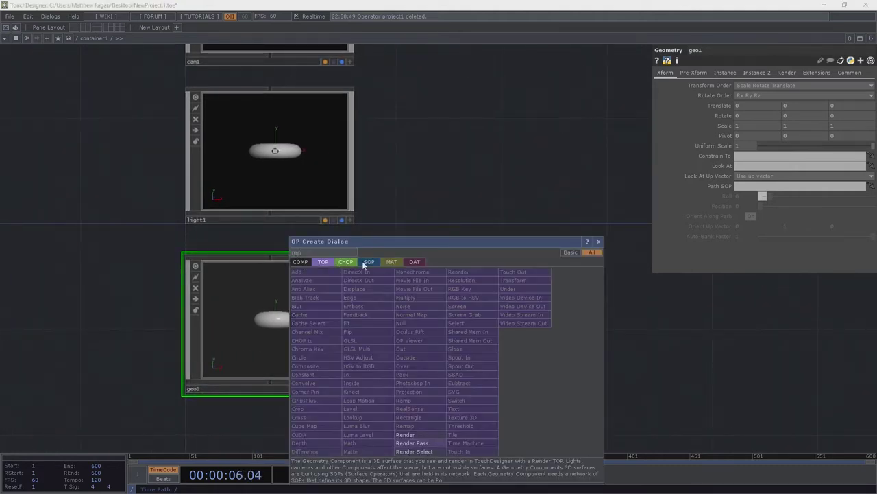
pyautogui.click(428, 435)
pyautogui.click(545, 136)
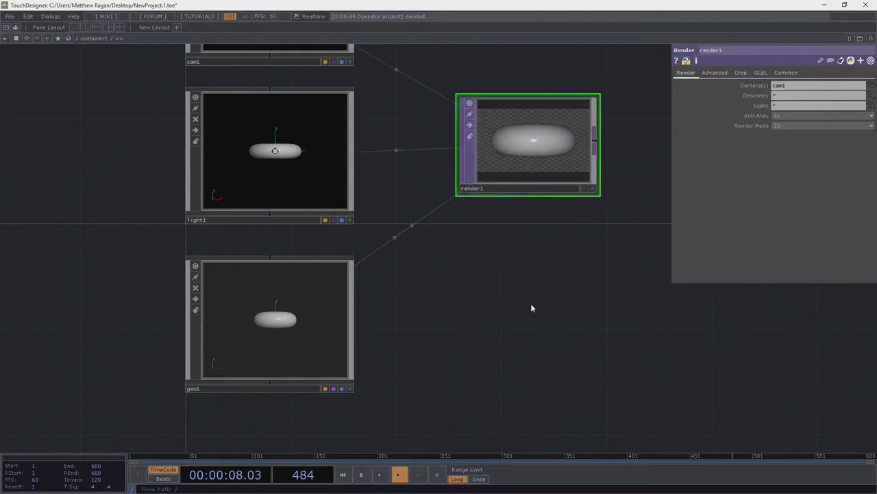
pyautogui.moveTo(531, 303); pyautogui.dragTo(463, 295)
pyautogui.moveTo(442, 157); pyautogui.dragTo(515, 180)
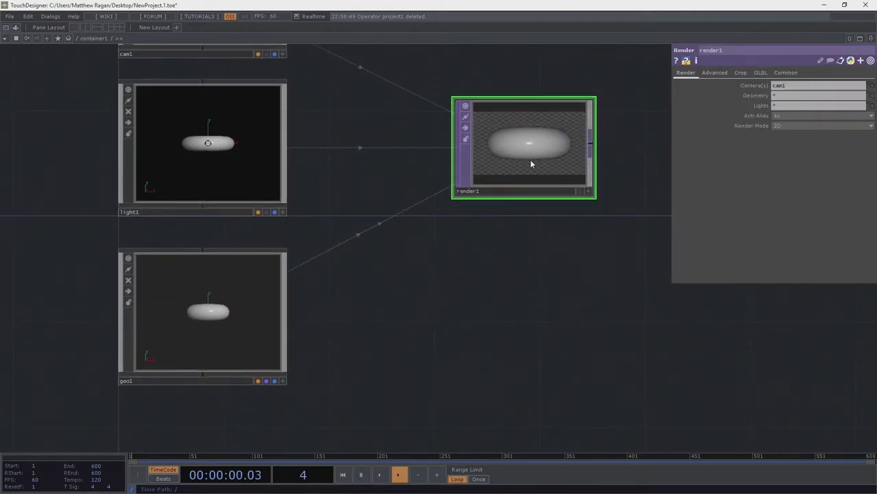
pyautogui.scroll(-4, 518, 179)
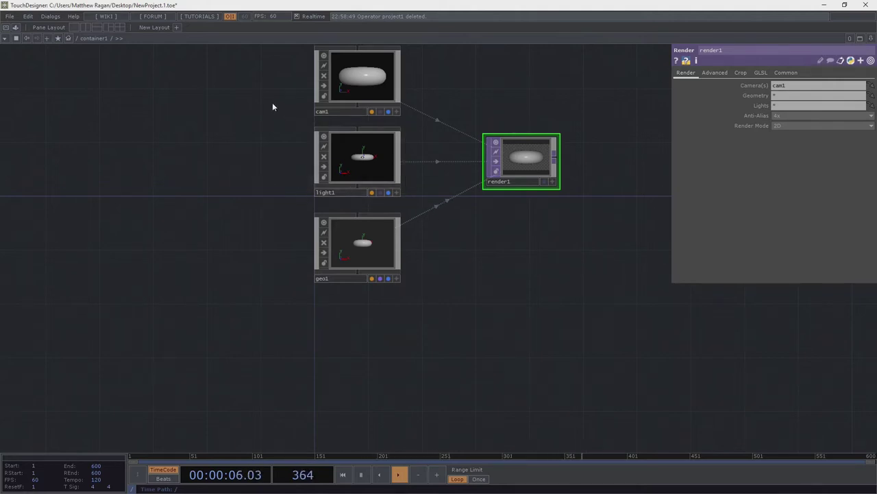
# Step: Inside geo1, replace the torus with a Rectangle SOP placed at the same spot
pyautogui.moveTo(273, 106); pyautogui.dragTo(237, 174)
pyautogui.moveTo(405, 334); pyautogui.dragTo(427, 292)
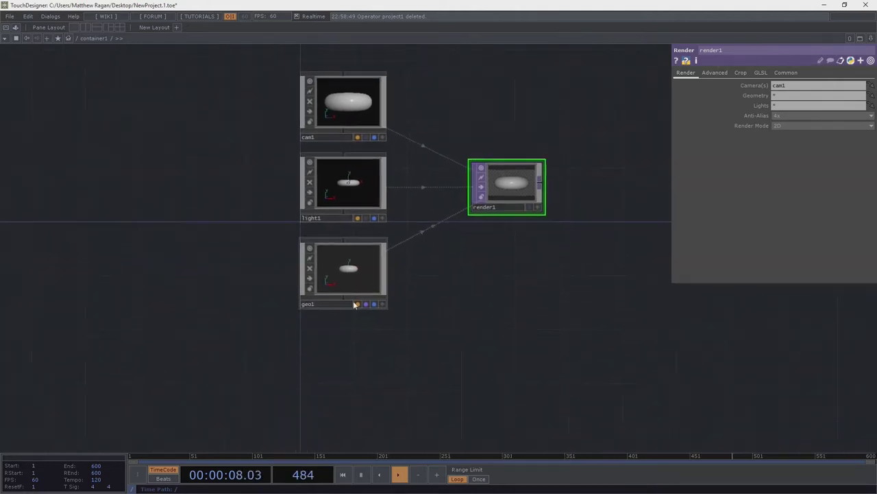
pyautogui.scroll(6, 353, 270)
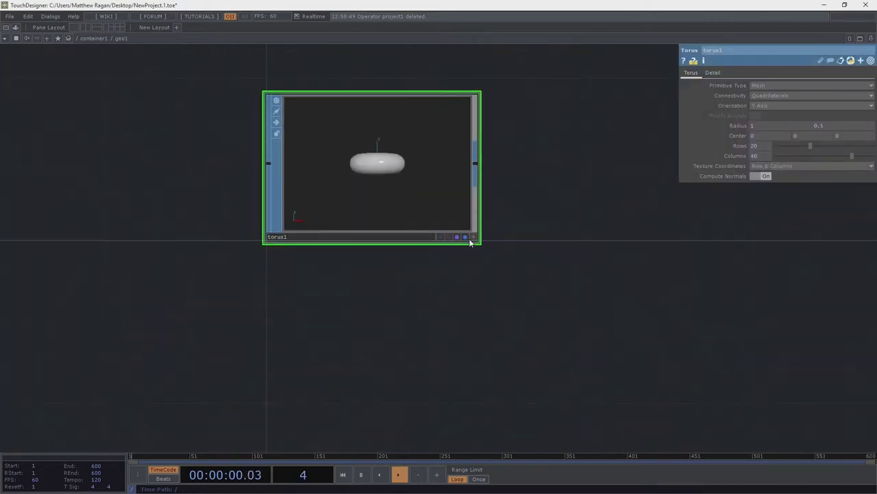
pyautogui.press('Delete')
pyautogui.press('Tab')
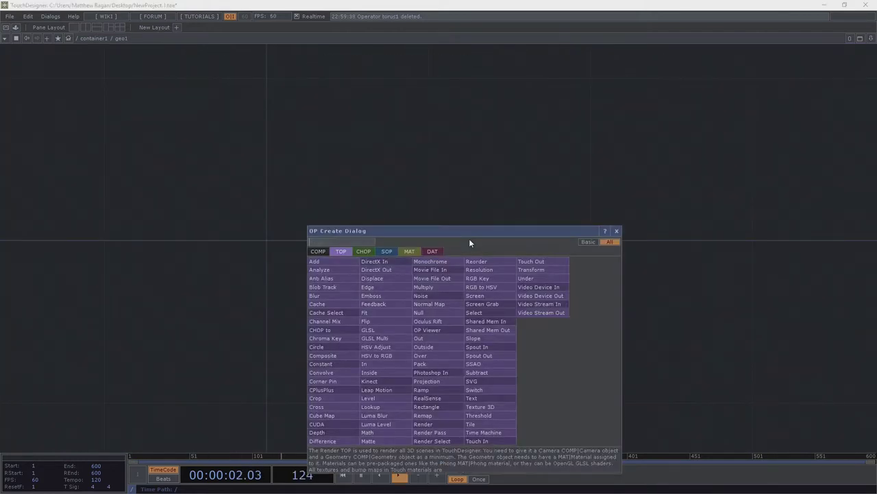
pyautogui.write('rect')
pyautogui.press('Tab')
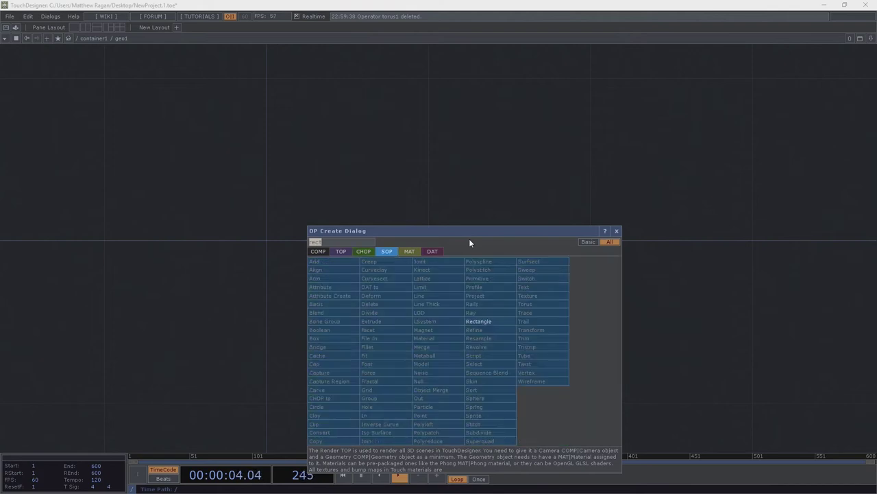
pyautogui.click(490, 322)
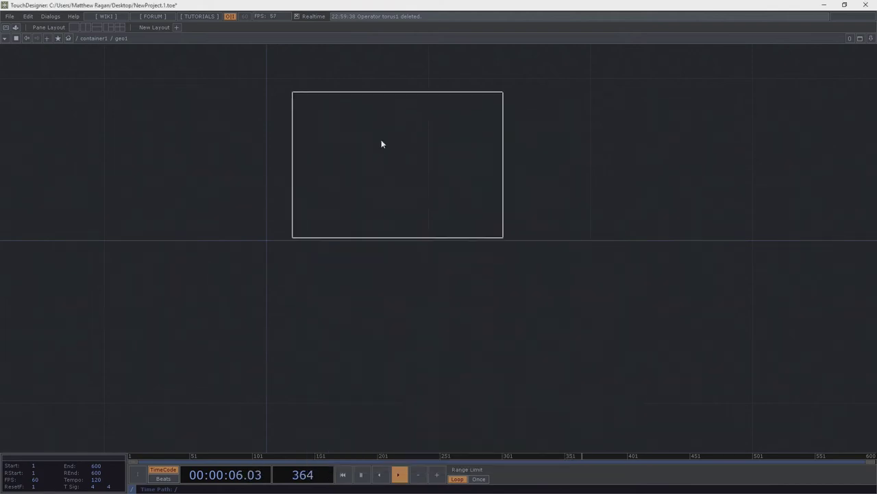
pyautogui.click(382, 144)
pyautogui.moveTo(382, 147); pyautogui.dragTo(366, 180)
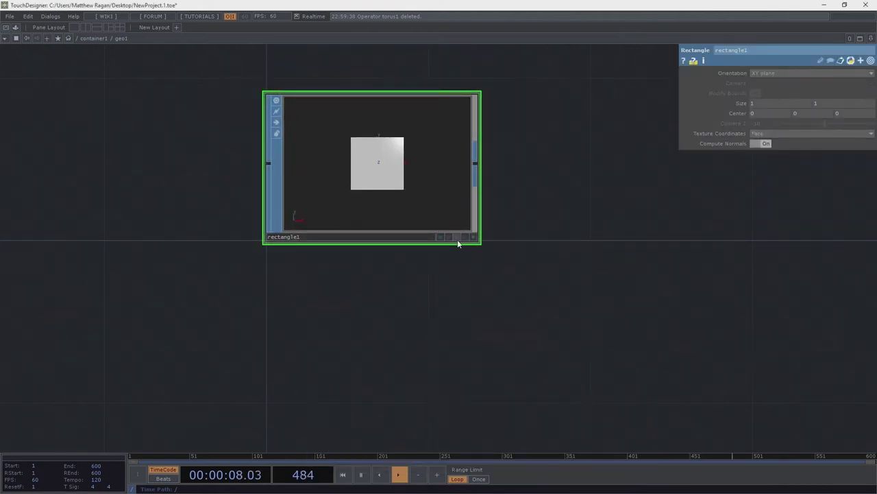
# Step: Turn on the rectangle's render and display flags and return to the container1 network
pyautogui.click(457, 238)
pyautogui.click(464, 238)
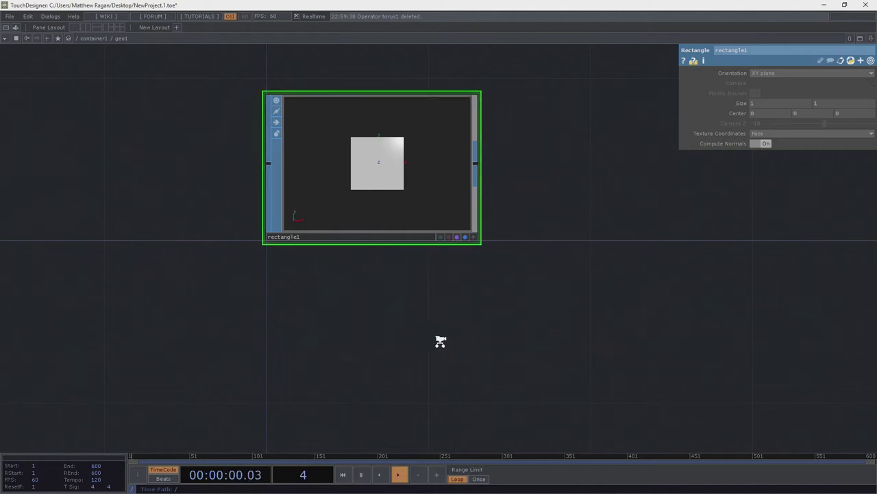
pyautogui.press('u')
pyautogui.moveTo(607, 247); pyautogui.dragTo(296, 376)
pyautogui.scroll(-3, 281, 379)
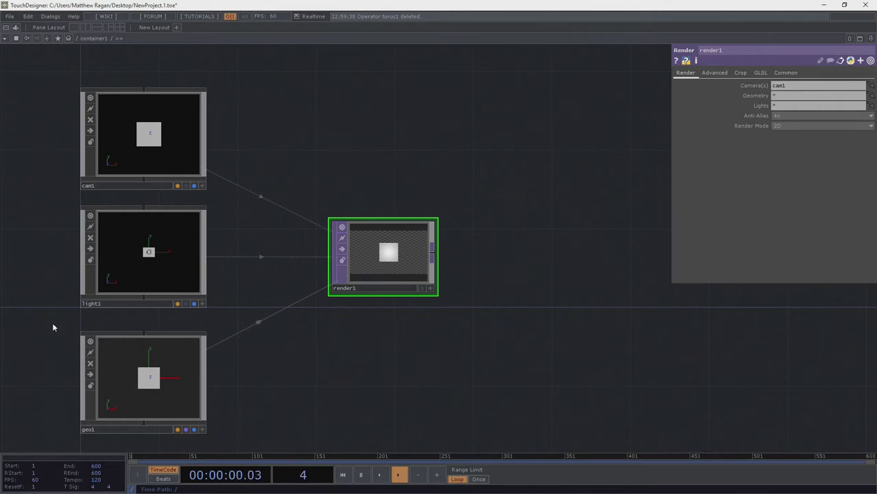
# Step: Add an Animation component in the empty area well to the left of the camera, light and geometry column
pyautogui.moveTo(445, 347); pyautogui.dragTo(609, 320)
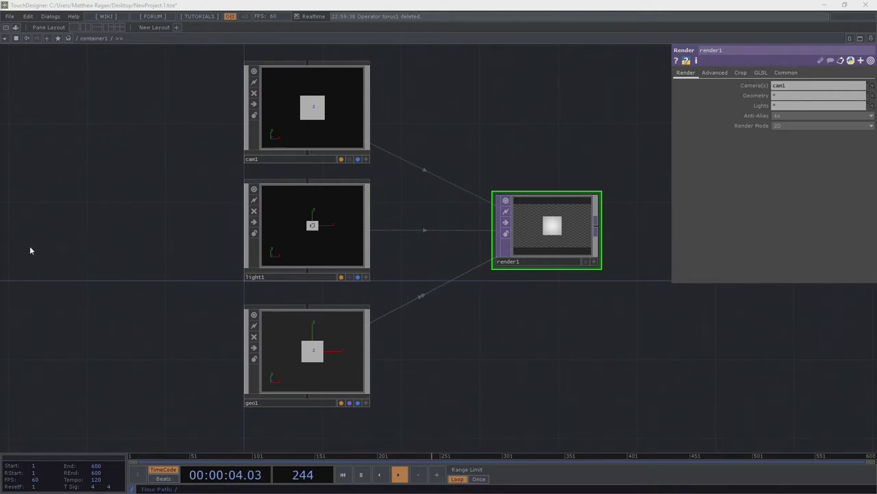
pyautogui.moveTo(86, 283); pyautogui.dragTo(306, 282)
pyautogui.press('Tab')
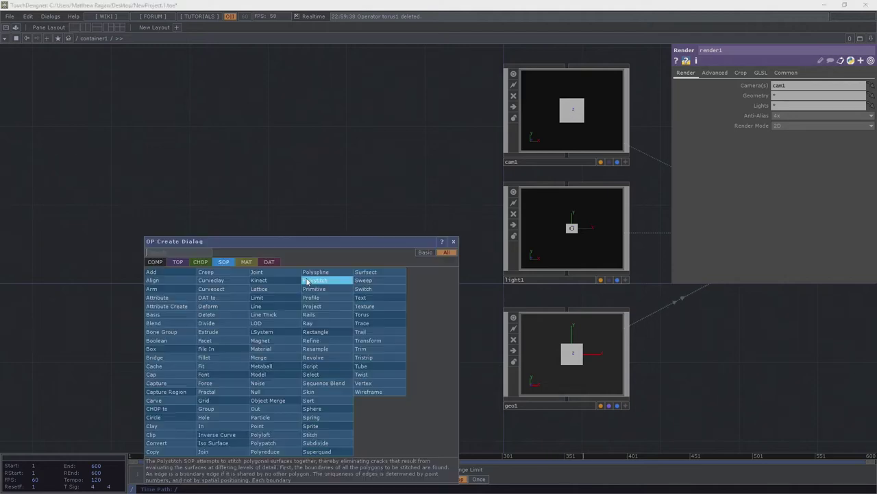
pyautogui.scroll(3, 307, 279)
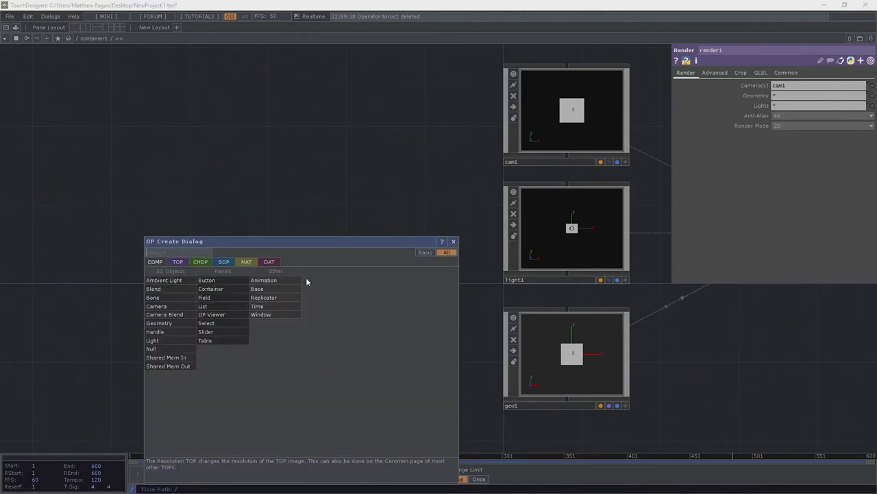
pyautogui.write('an')
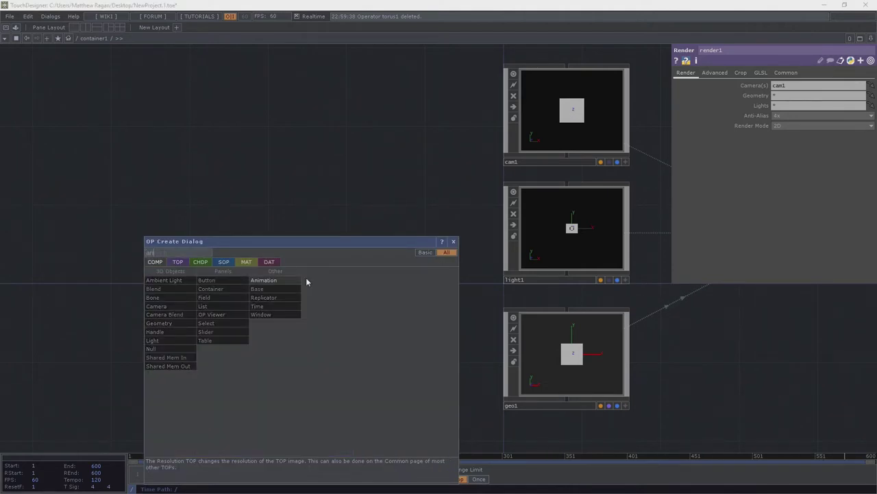
pyautogui.click(262, 282)
pyautogui.click(87, 163)
pyautogui.moveTo(290, 224); pyautogui.dragTo(551, 199)
pyautogui.scroll(-2, 550, 199)
pyautogui.moveTo(434, 189); pyautogui.dragTo(182, 215)
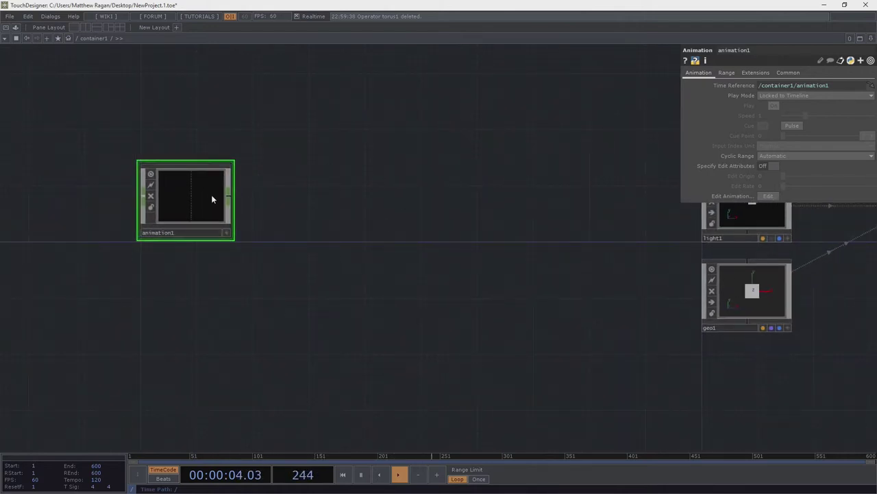
# Step: Connect a Null CHOP to animation1's output and place it just beside the camera, light and geometry column
pyautogui.rightClick(228, 195)
pyautogui.write('nu')
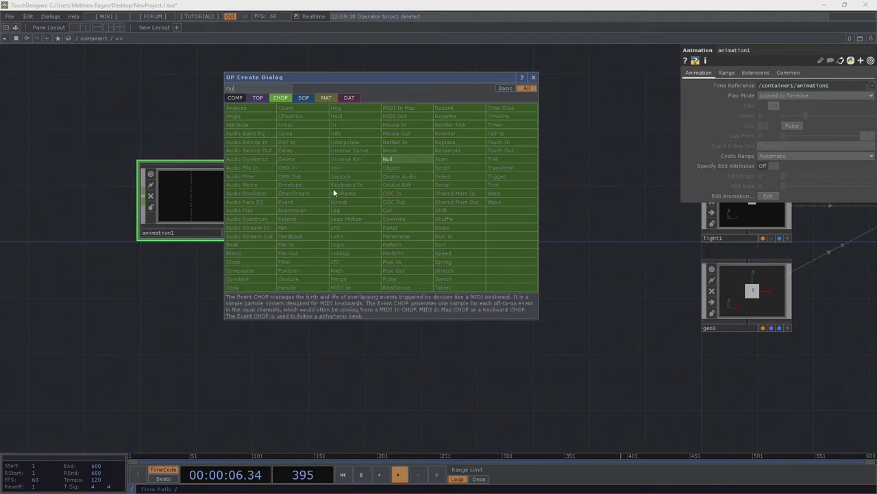
pyautogui.click(397, 159)
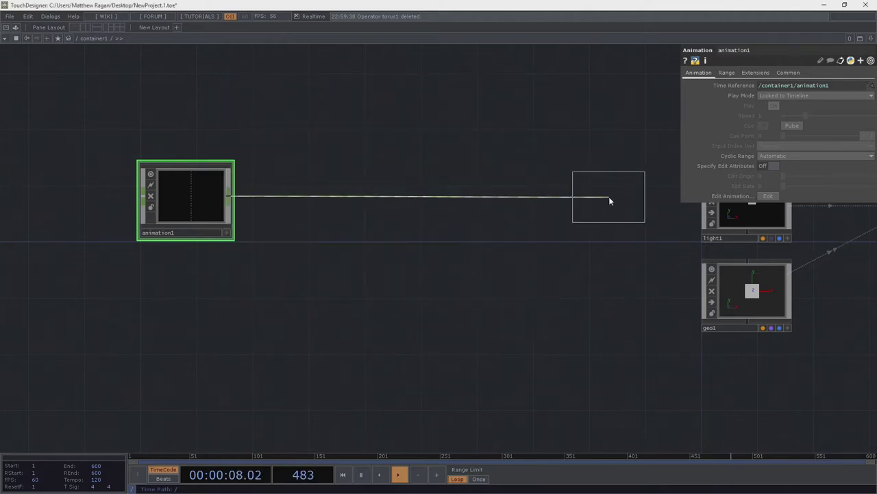
pyautogui.click(608, 196)
pyautogui.moveTo(415, 261); pyautogui.dragTo(320, 260)
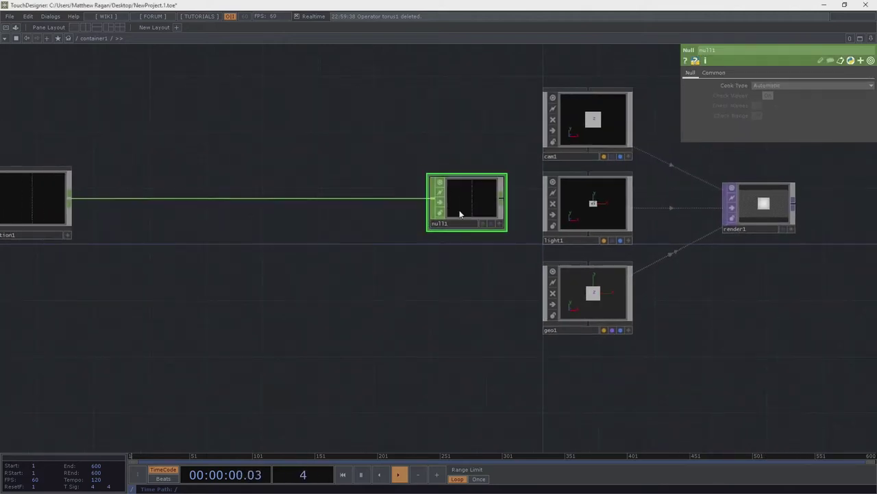
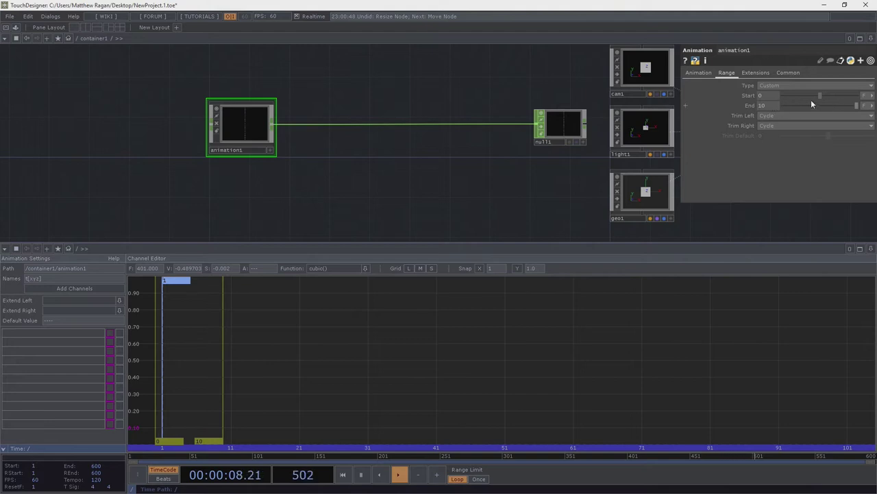
# Step: Set the units of animation1's range start and end to seconds, with the range ending at 6
pyautogui.click(865, 96)
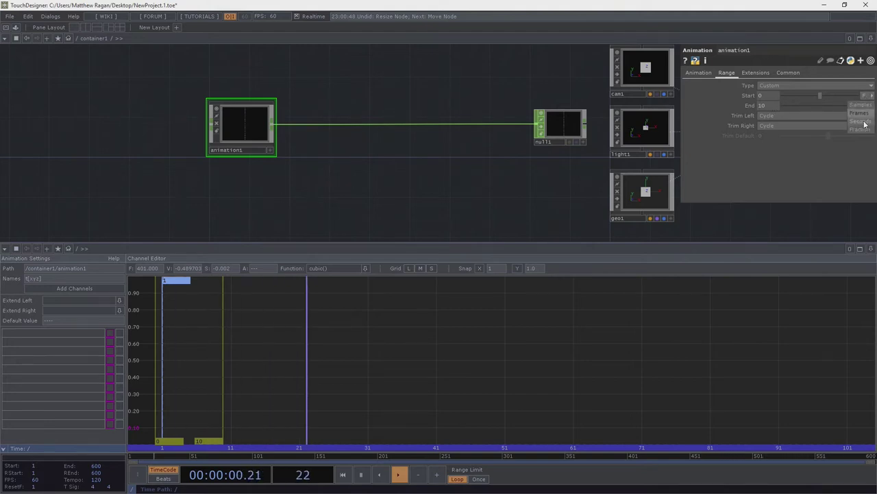
pyautogui.click(860, 121)
pyautogui.click(865, 105)
pyautogui.click(866, 115)
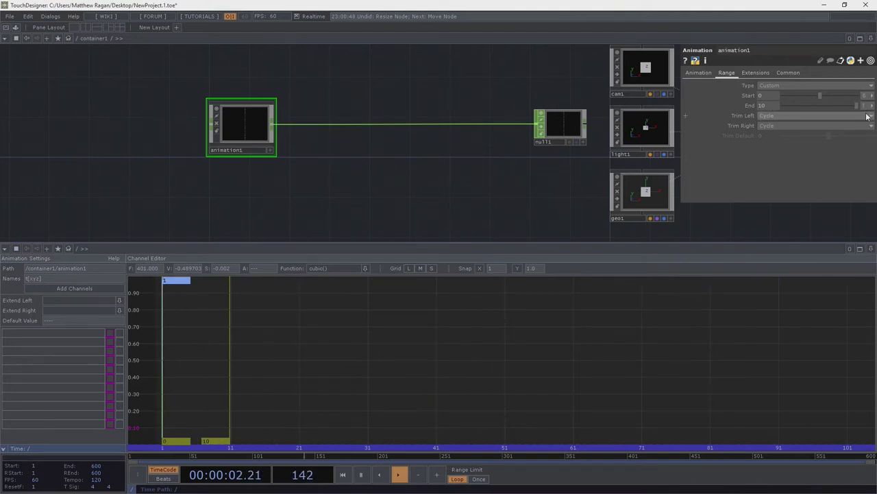
pyautogui.click(865, 105)
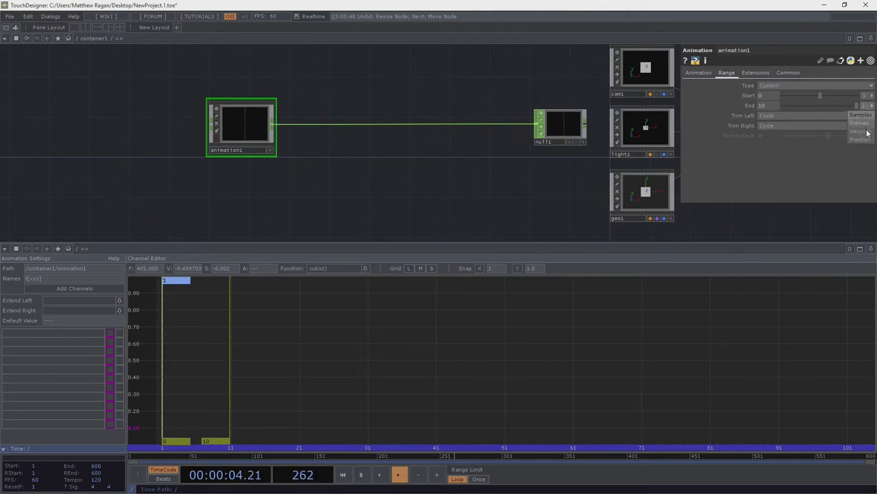
pyautogui.click(868, 131)
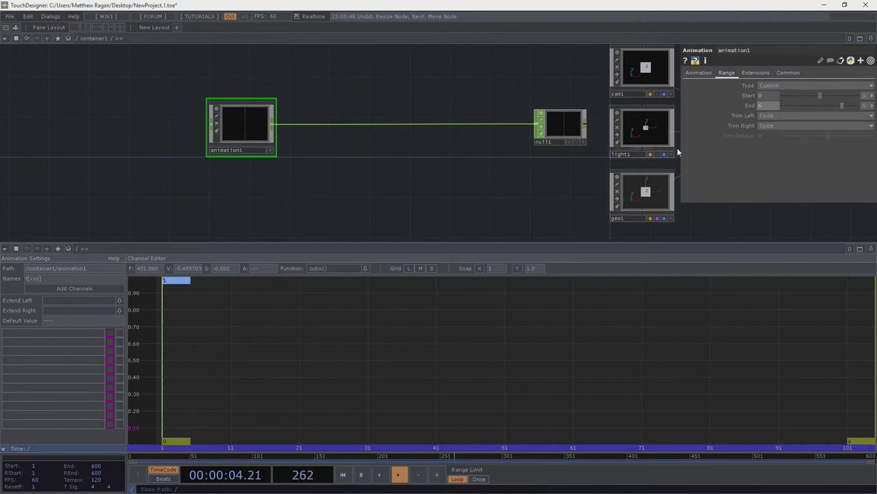
pyautogui.moveTo(336, 171); pyautogui.dragTo(22, 161)
pyautogui.scroll(5, 443, 107)
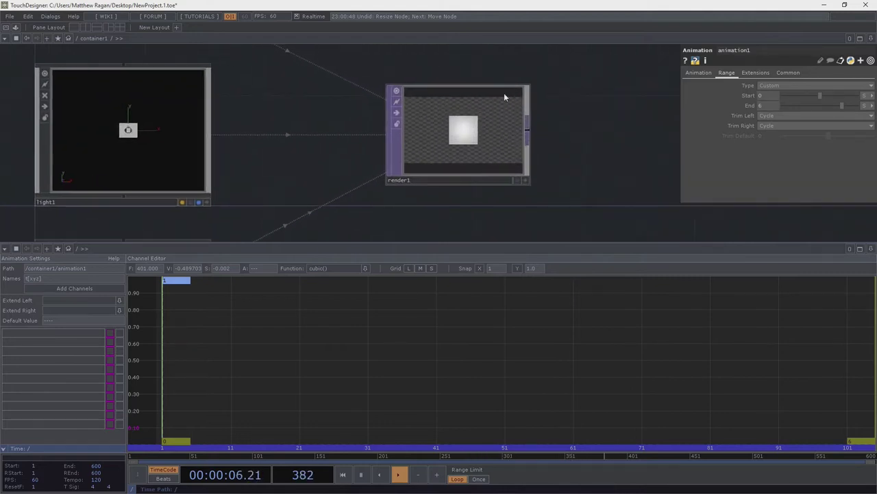
pyautogui.scroll(-4, 425, 133)
pyautogui.moveTo(182, 186); pyautogui.dragTo(348, 191)
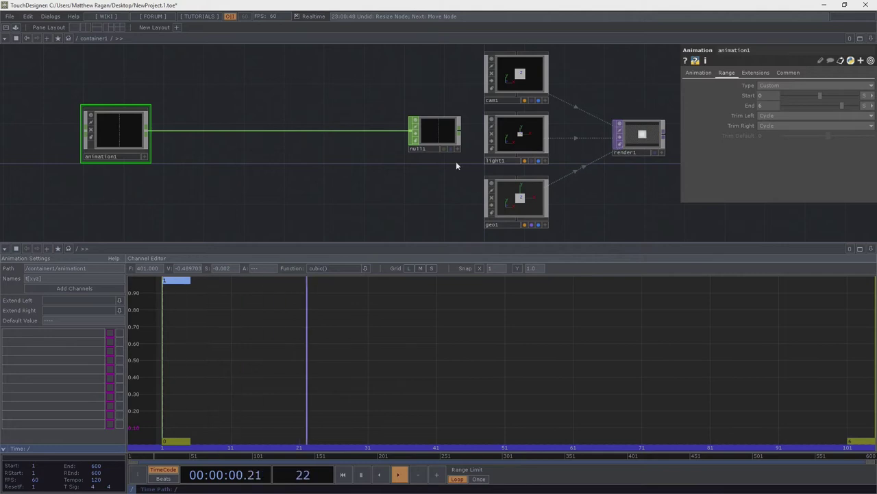
pyautogui.moveTo(56, 94); pyautogui.dragTo(175, 189, button='right')
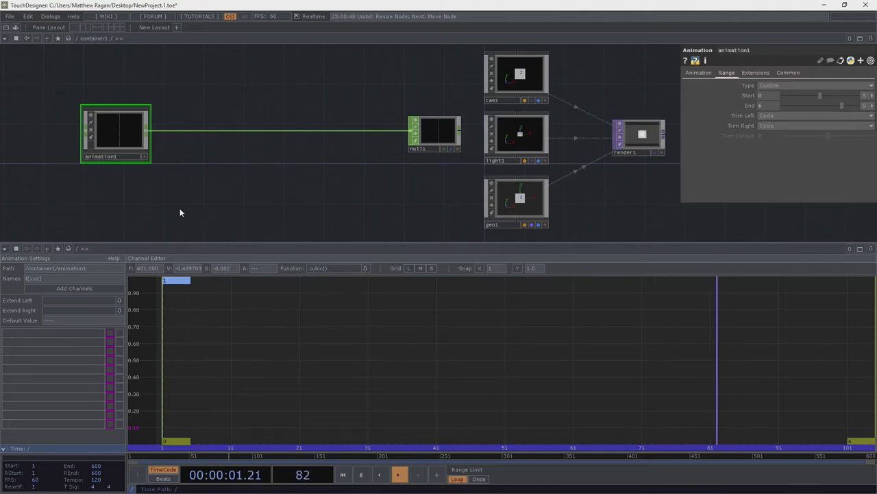
# Step: Add five animation channels to animation1 using the name pattern tx[1-5]
pyautogui.click(60, 278)
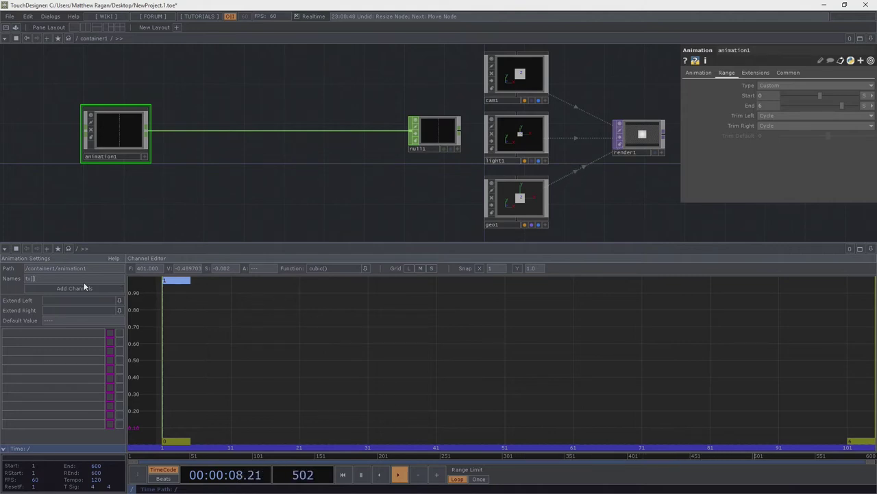
pyautogui.write('tx[')
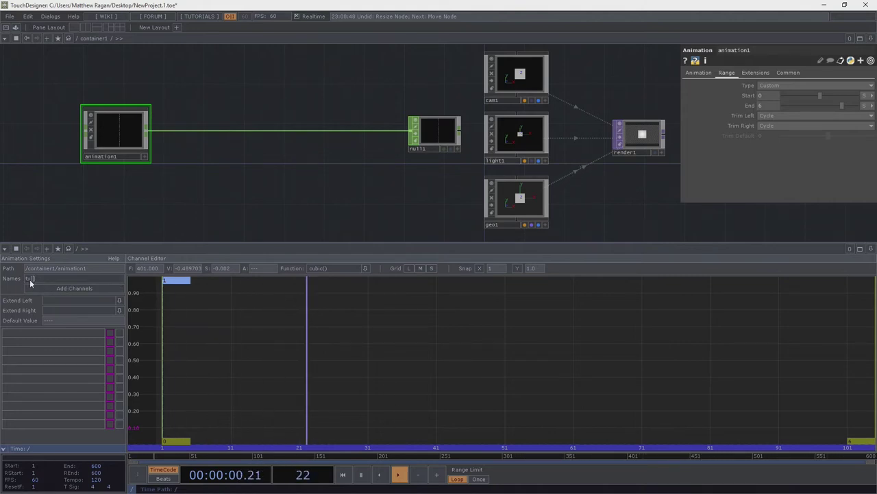
pyautogui.write('1-5')
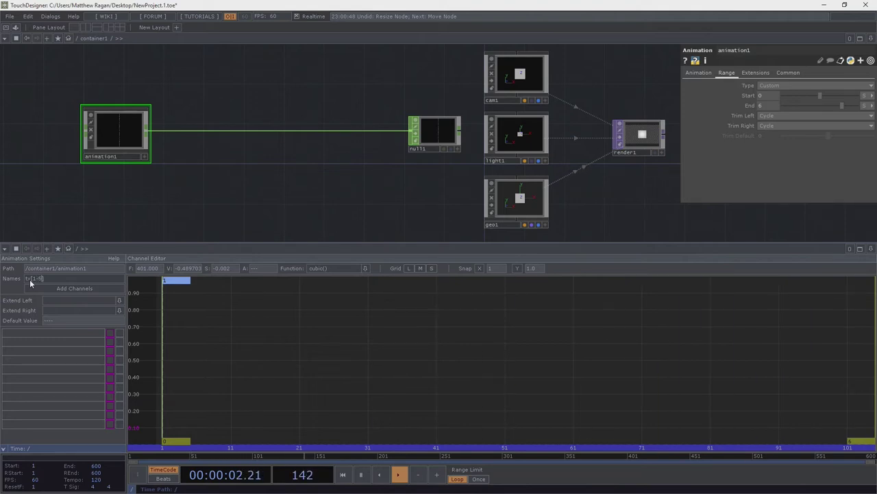
pyautogui.press('Return')
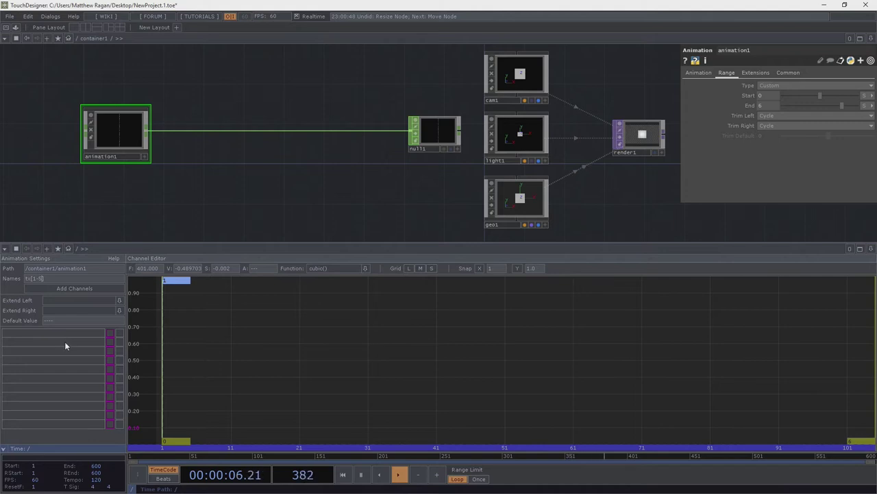
pyautogui.click(66, 289)
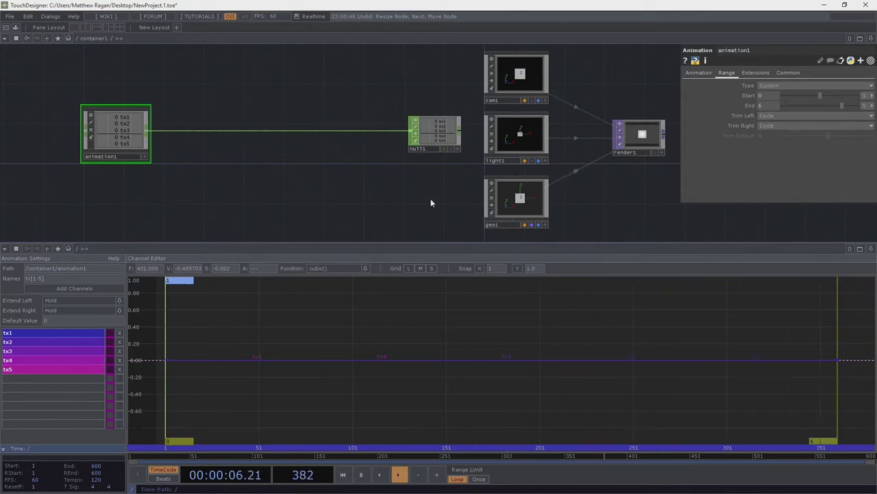
# Step: Open the render1 output in its own viewer window and move it clear of the network nodes
pyautogui.moveTo(430, 198); pyautogui.dragTo(344, 196)
pyautogui.moveTo(343, 197); pyautogui.dragTo(319, 123, button='middle')
pyautogui.scroll(2, 320, 124)
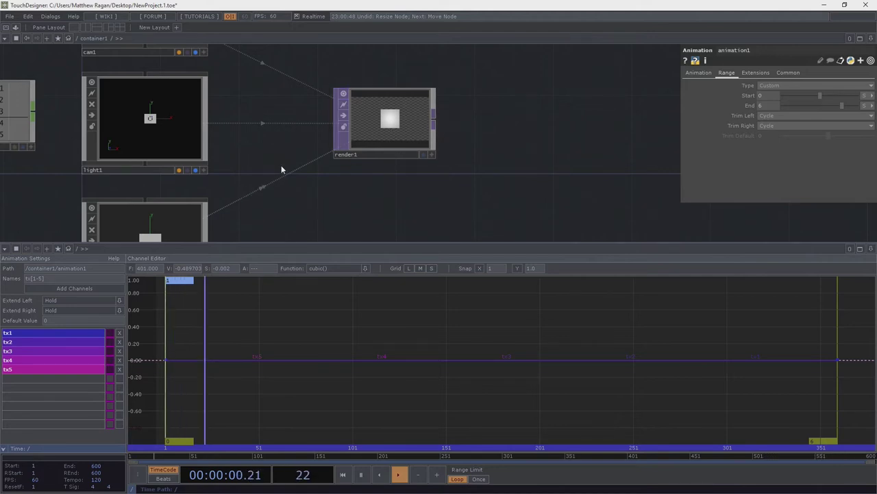
pyautogui.moveTo(366, 189); pyautogui.dragTo(463, 198)
pyautogui.rightClick(456, 97)
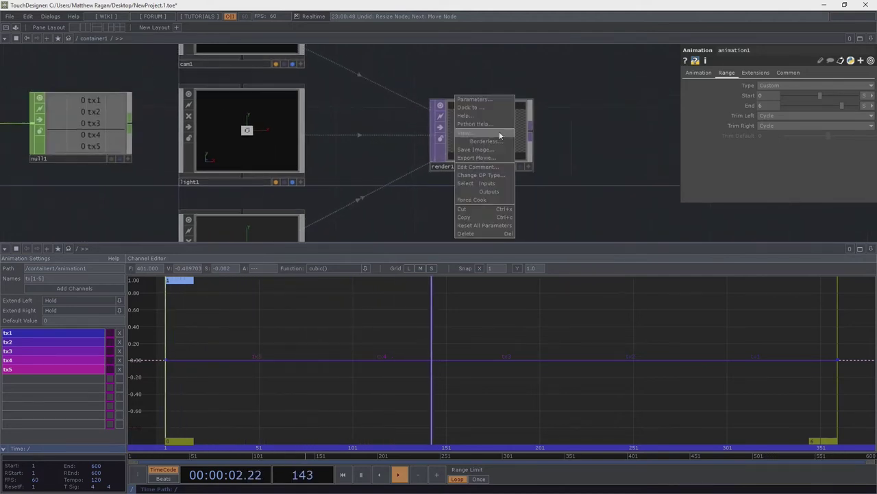
pyautogui.click(499, 135)
pyautogui.moveTo(362, 50); pyautogui.dragTo(575, 161)
pyautogui.moveTo(297, 144); pyautogui.dragTo(347, 188)
# Step: Try shifting light1 along X while checking the render, and return its X translate to 0
pyautogui.click(282, 156)
pyautogui.moveTo(748, 106); pyautogui.dragTo(705, 108, button='middle')
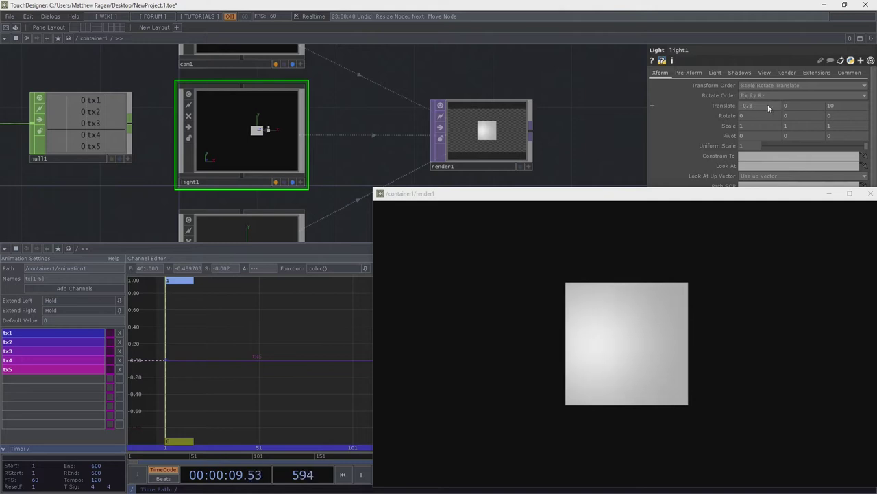
pyautogui.keyDown('ctrl'); pyautogui.middleClick(705, 108); pyautogui.keyUp('ctrl')
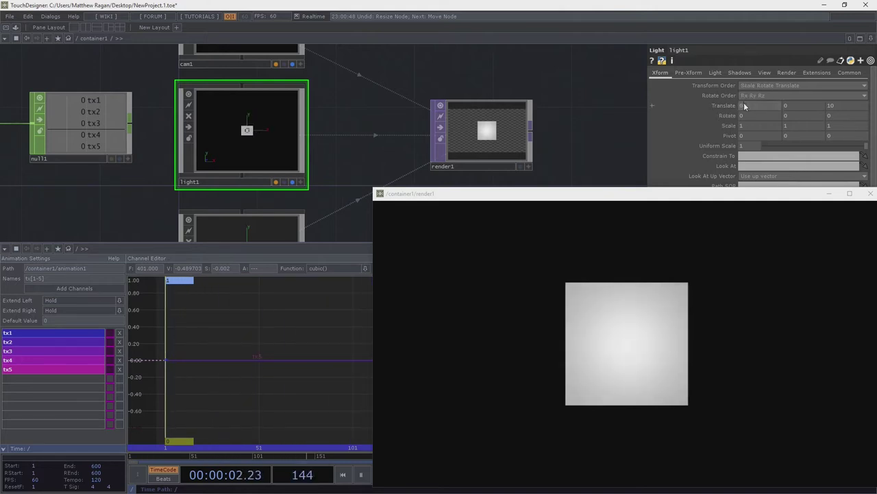
pyautogui.moveTo(746, 106)
pyautogui.mouseDown(button='middle')
pyautogui.moveTo(747, 116)
pyautogui.moveTo(745, 96)
pyautogui.moveTo(763, 106)
pyautogui.mouseUp(button='middle')
pyautogui.press('BackSpace')
pyautogui.press('BackSpace')
pyautogui.press('BackSpace')
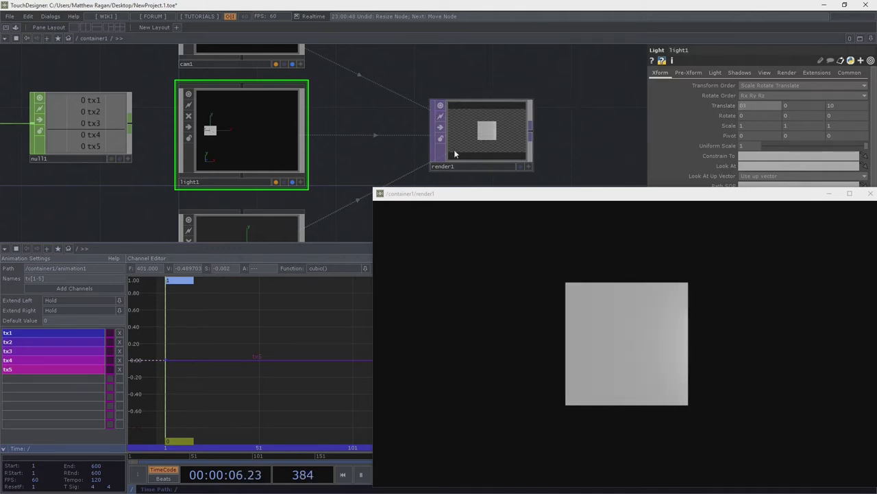
pyautogui.press('BackSpace')
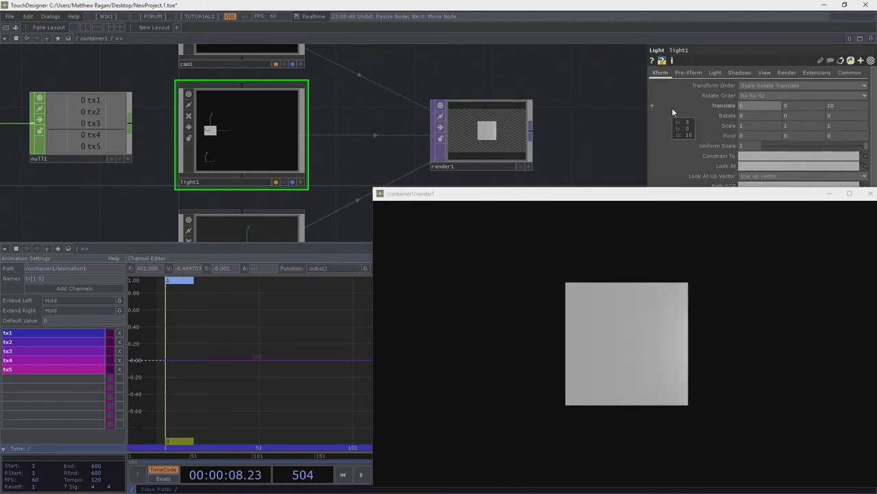
pyautogui.press('Return')
# Step: Try moving geo1 along X, return its X translate to 0 and close the render1 viewer window
pyautogui.moveTo(348, 215); pyautogui.dragTo(335, 162)
pyautogui.click(287, 192)
pyautogui.moveTo(759, 108)
pyautogui.mouseDown(button='middle')
pyautogui.moveTo(763, 117)
pyautogui.moveTo(753, 91)
pyautogui.moveTo(759, 95)
pyautogui.mouseUp(button='middle')
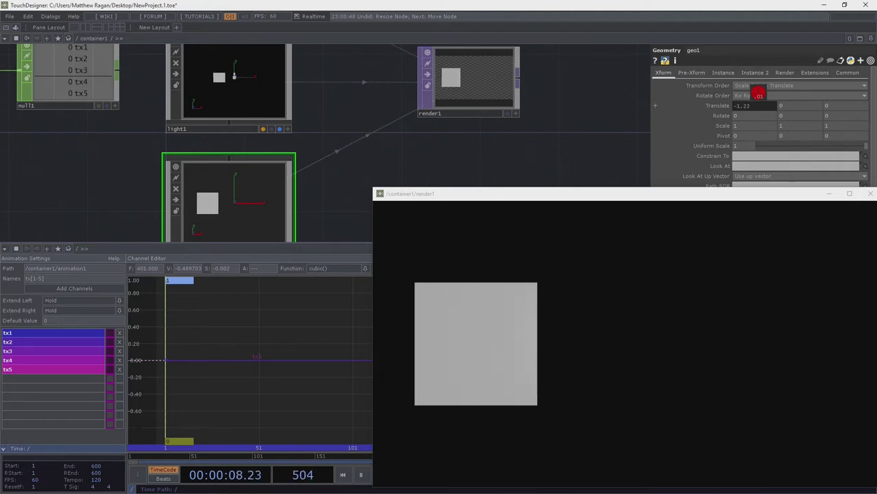
pyautogui.write('0')
pyautogui.press('Return')
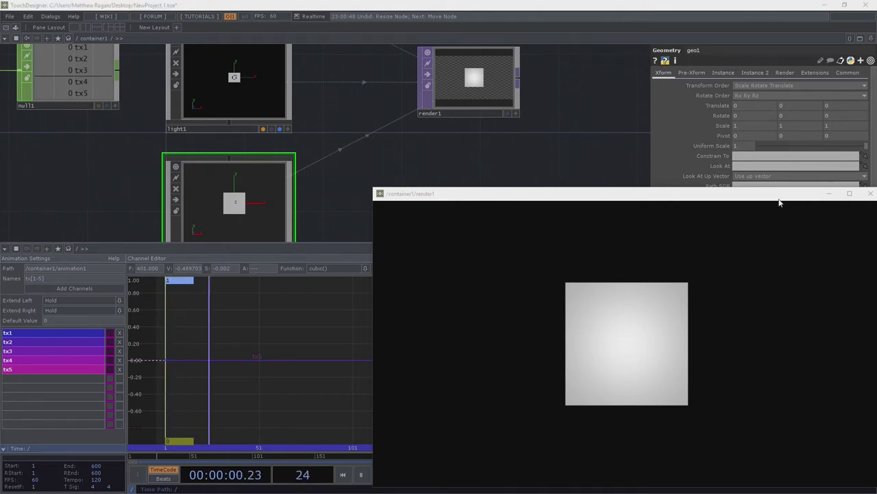
pyautogui.click(870, 193)
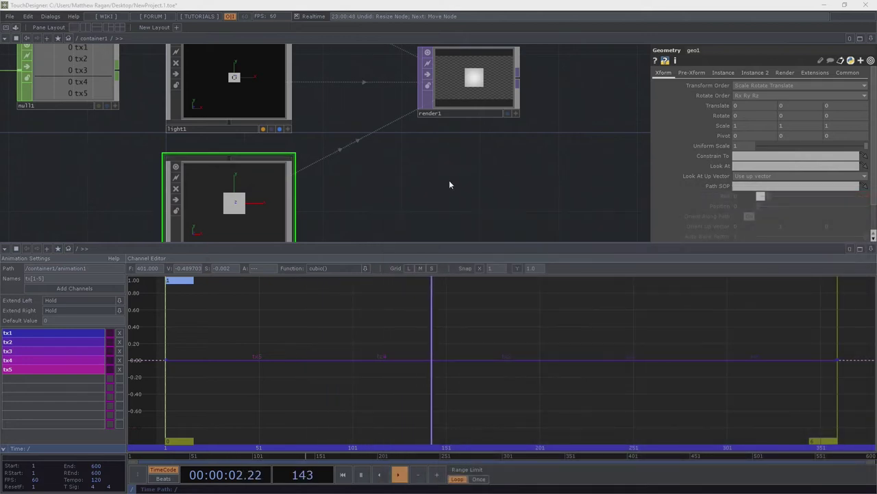
# Step: Isolate channel tx1 in the channel editor and add keyframes to its curve at about frames 37 and 331
pyautogui.click(37, 336)
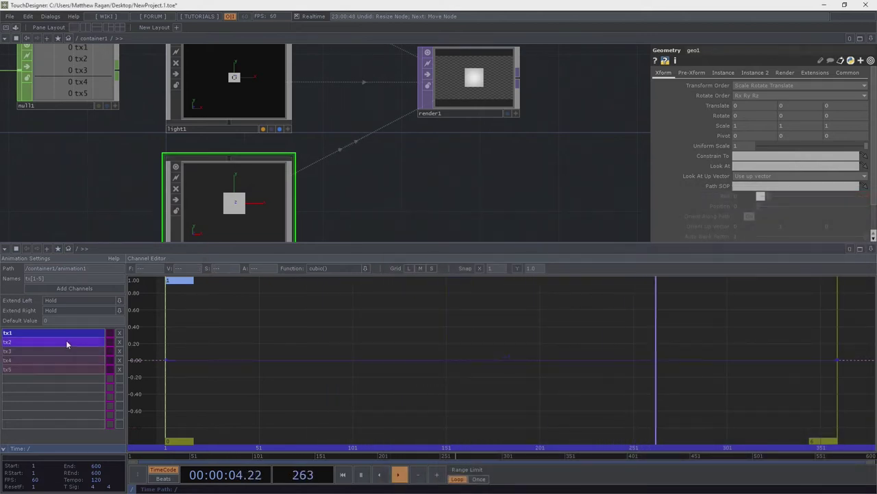
pyautogui.click(77, 341)
pyautogui.click(74, 360)
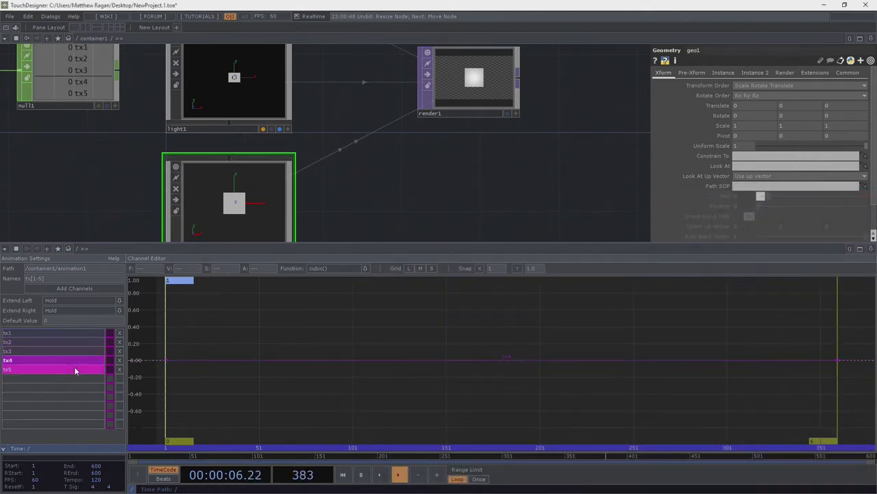
pyautogui.click(74, 367)
pyautogui.click(75, 335)
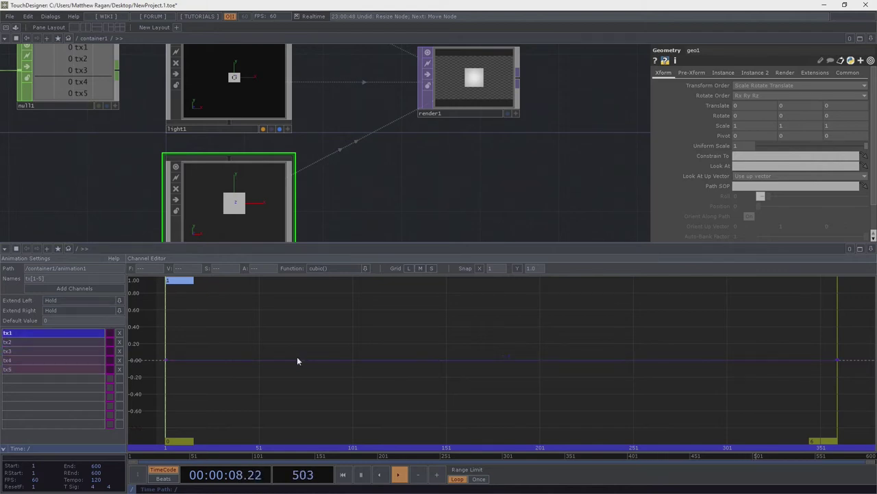
pyautogui.keyDown('ctrl'); pyautogui.click(233, 360); pyautogui.keyUp('ctrl')
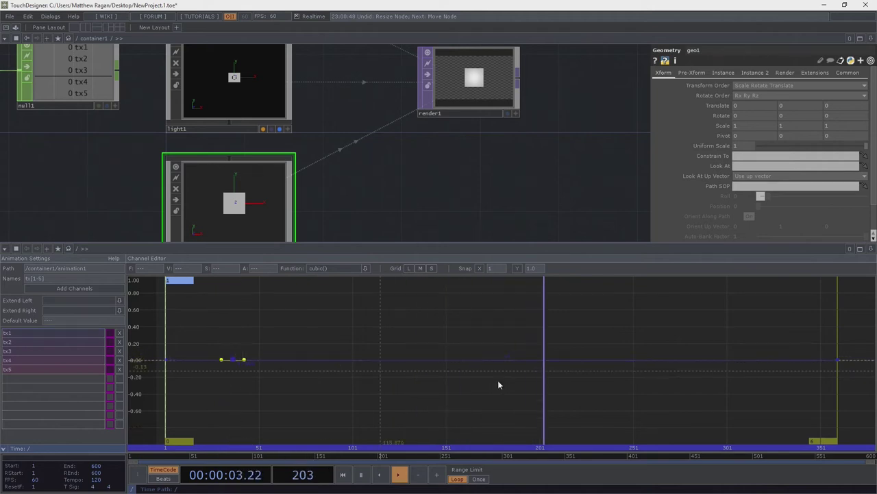
pyautogui.keyDown('ctrl'); pyautogui.click(782, 359); pyautogui.keyUp('ctrl')
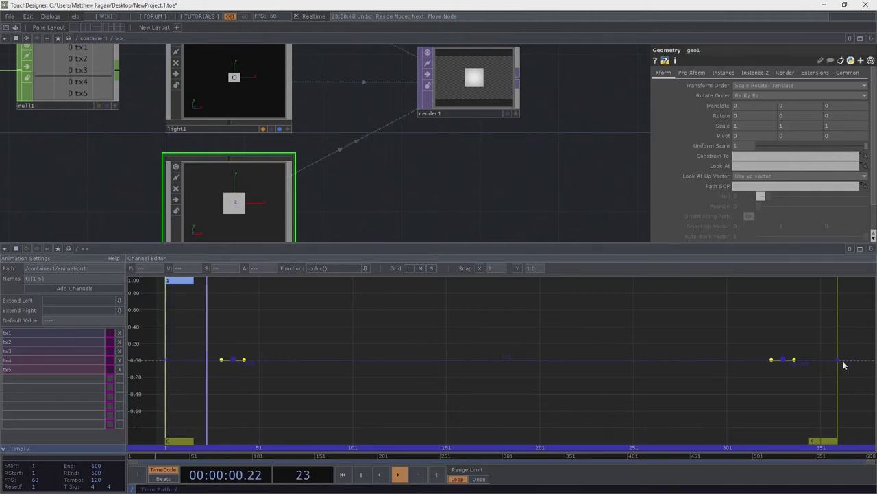
# Step: Examine the frame position of each keyframe on the tx1 curve, from the first to the last
pyautogui.moveTo(834, 351); pyautogui.dragTo(870, 383)
pyautogui.moveTo(187, 336); pyautogui.dragTo(173, 384)
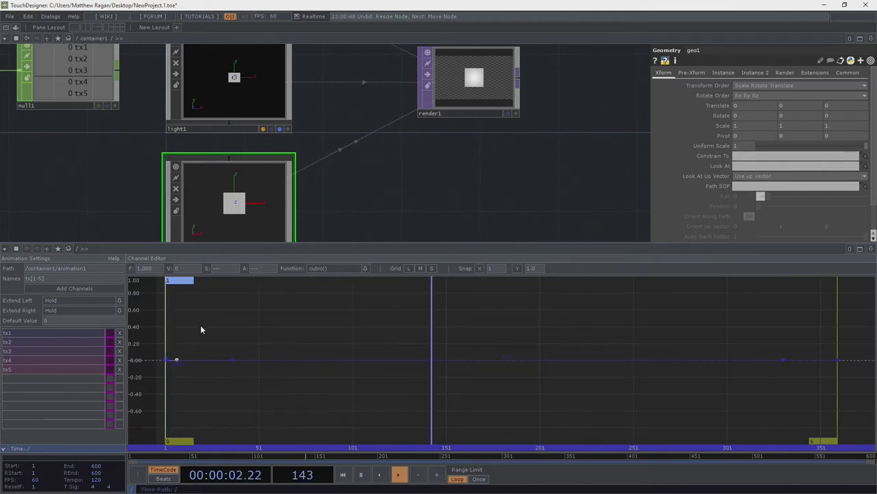
pyautogui.moveTo(200, 325); pyautogui.dragTo(268, 391)
pyautogui.click(233, 360)
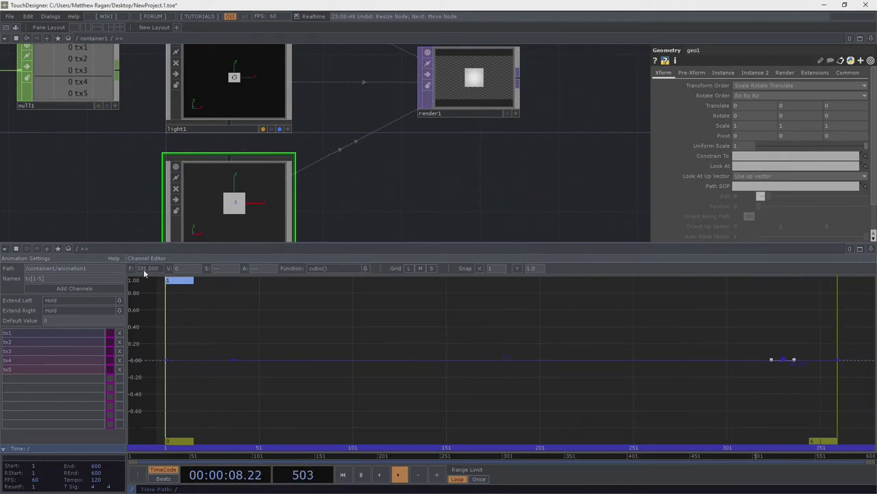
pyautogui.moveTo(866, 403); pyautogui.dragTo(866, 403)
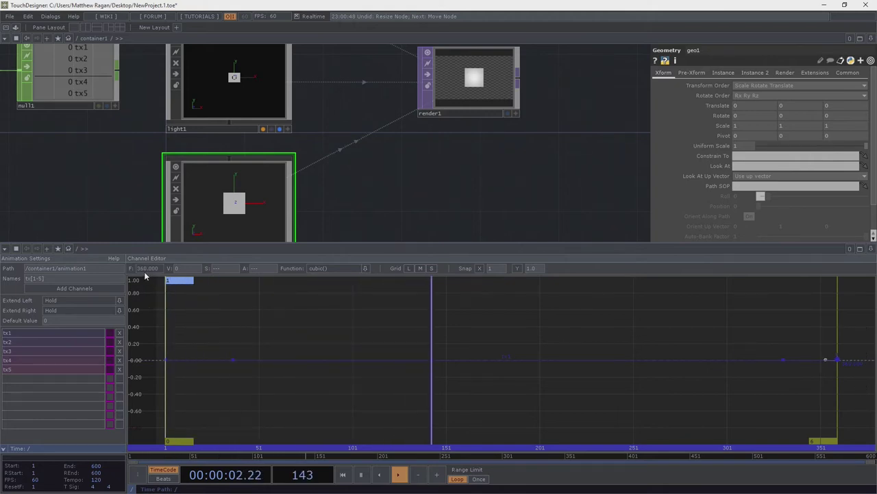
# Step: Set the tx1 keyframes at frames 37 and 331 to a value of 1
pyautogui.click(231, 359)
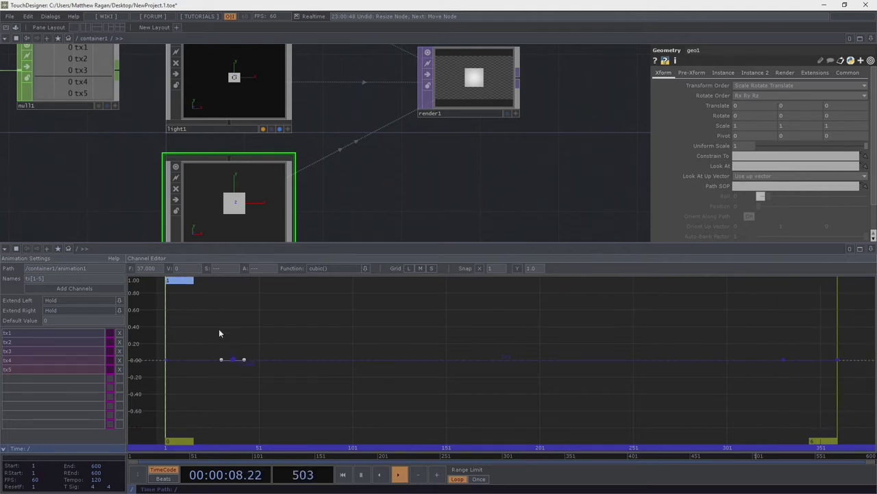
pyautogui.write('1')
pyautogui.press('Return')
pyautogui.moveTo(768, 333); pyautogui.dragTo(788, 388)
pyautogui.click(188, 268)
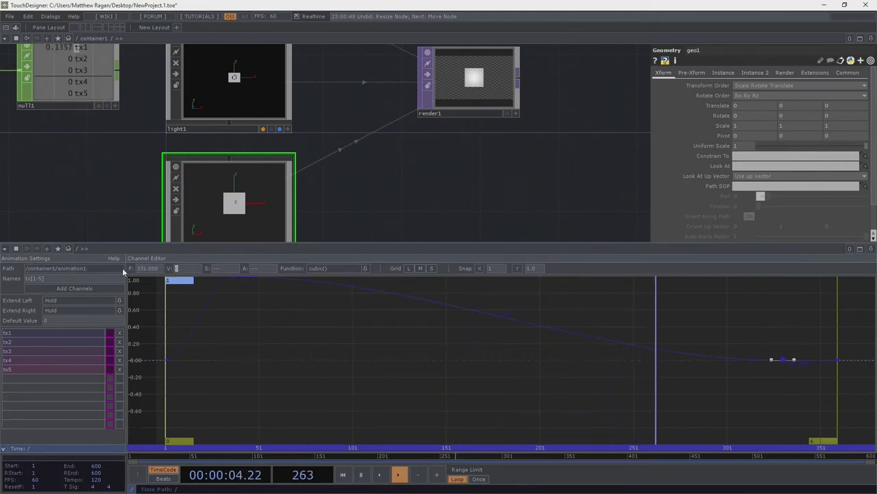
pyautogui.write('1')
pyautogui.press('Return')
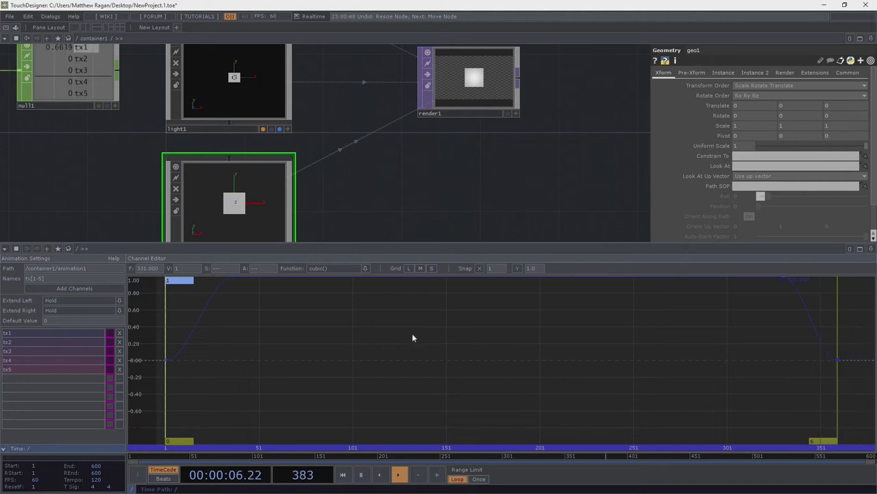
pyautogui.press('h')
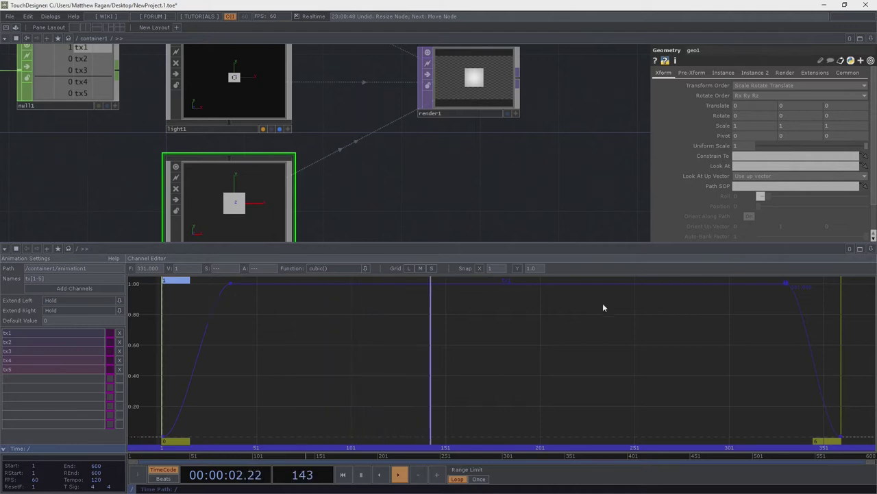
# Step: Isolate channel tx2 and add keyframes to its curve at about frames 24 and 327
pyautogui.scroll(-3, 125, 208)
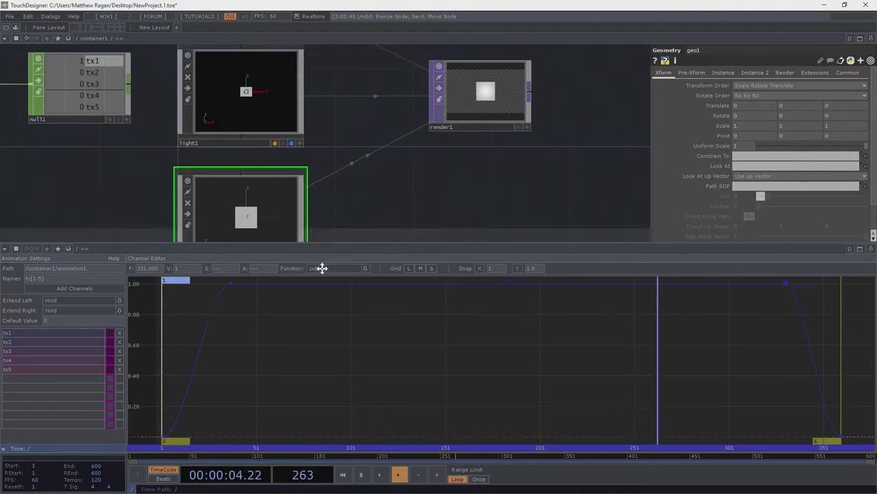
pyautogui.moveTo(12, 205); pyautogui.dragTo(336, 138)
pyautogui.scroll(3, 178, 111)
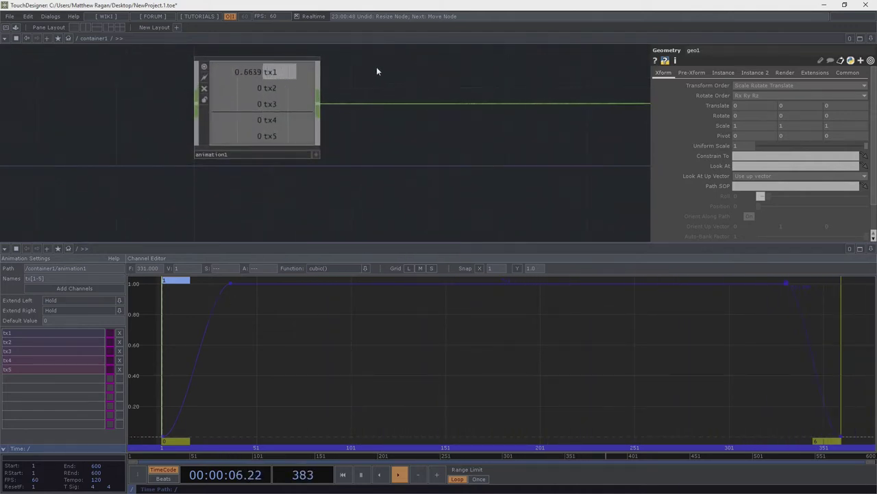
pyautogui.moveTo(376, 67); pyautogui.dragTo(339, 106)
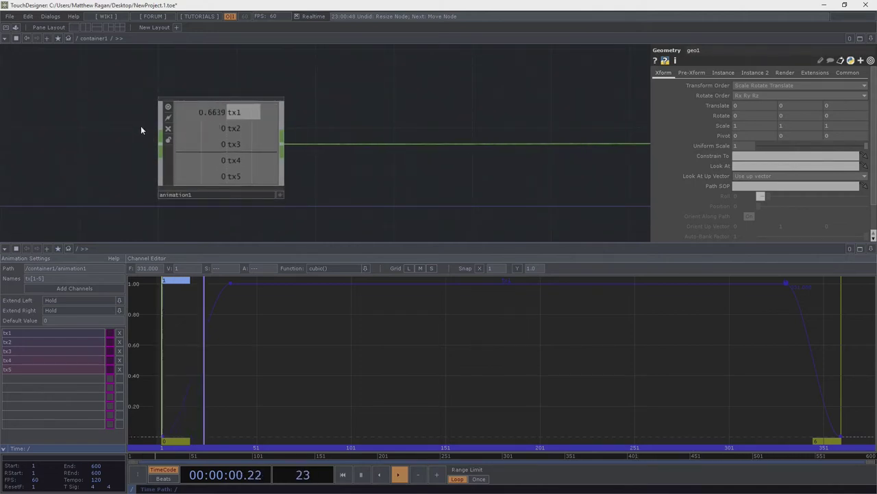
pyautogui.scroll(-1, 141, 126)
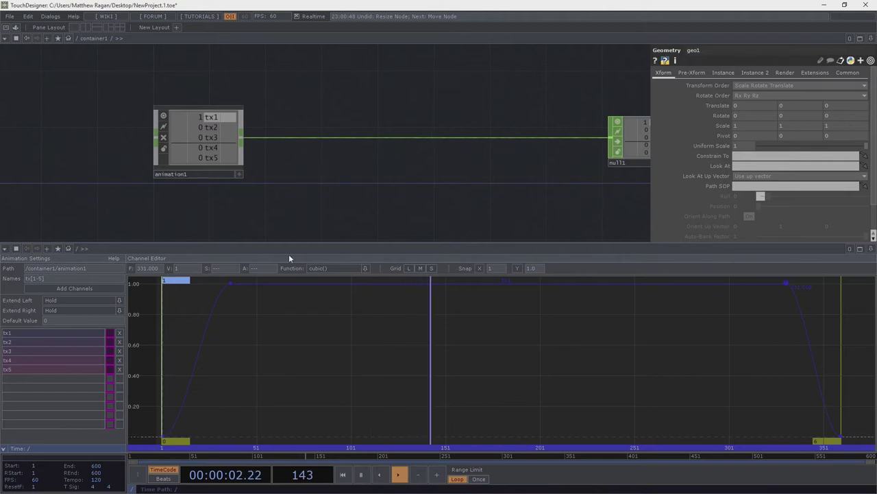
pyautogui.click(41, 341)
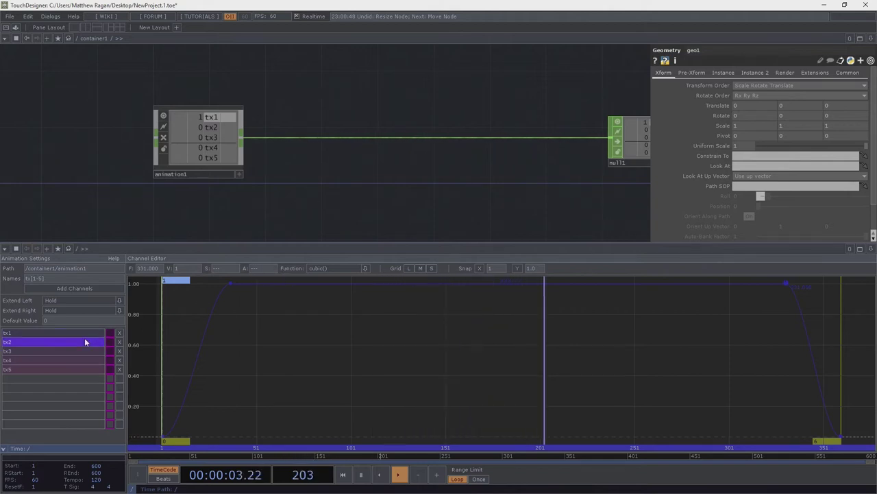
pyautogui.keyDown('ctrl'); pyautogui.click(206, 359); pyautogui.keyUp('ctrl')
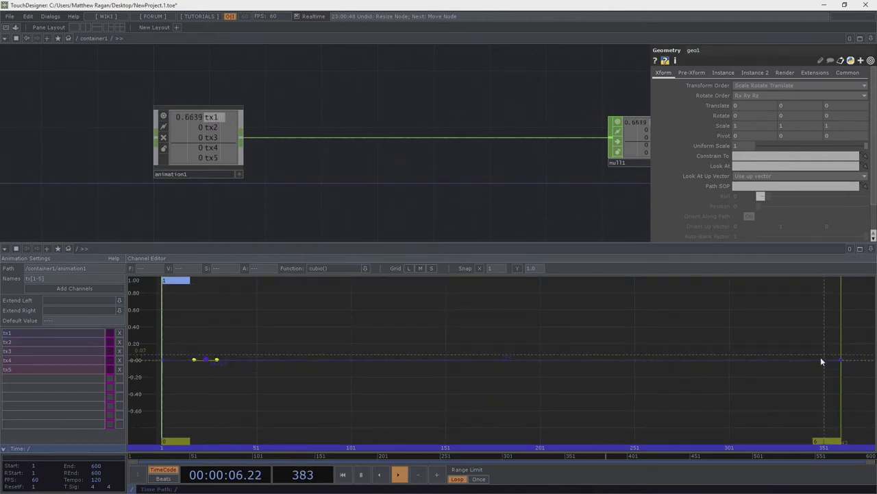
pyautogui.moveTo(337, 384); pyautogui.dragTo(517, 391)
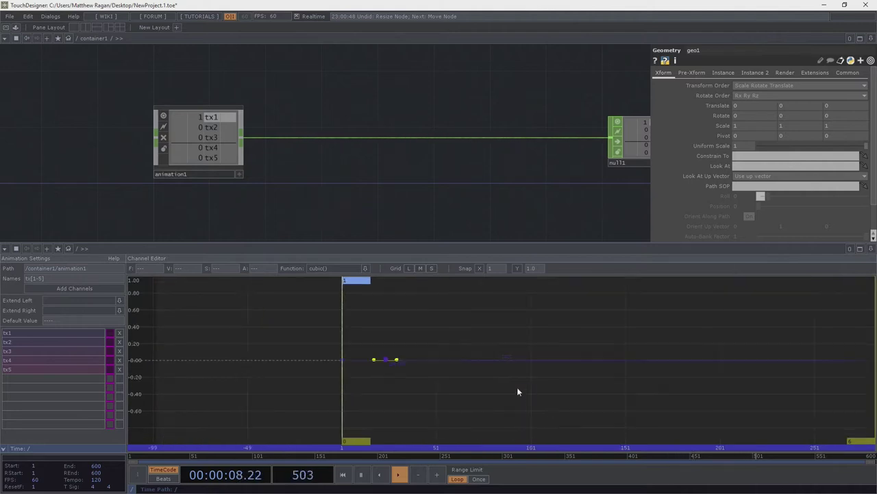
pyautogui.press('h')
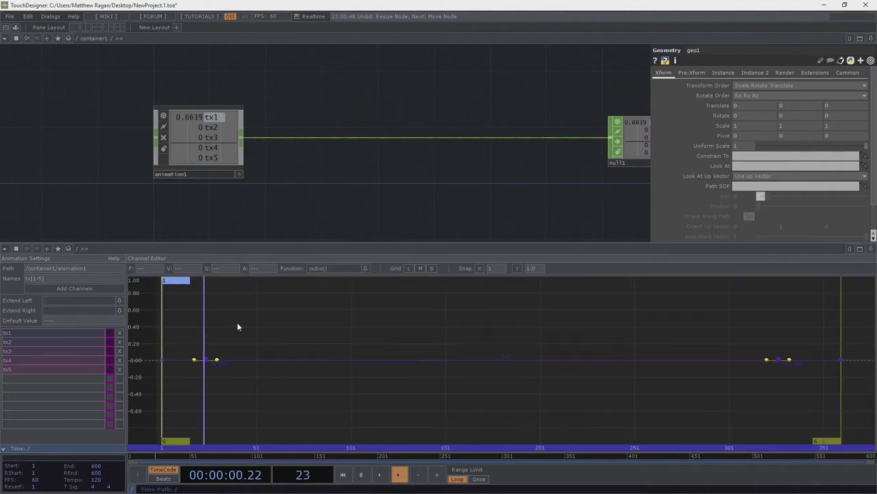
# Step: Select both inner keyframes on the tx2 curve and set their value to 1
pyautogui.moveTo(196, 312); pyautogui.dragTo(812, 387)
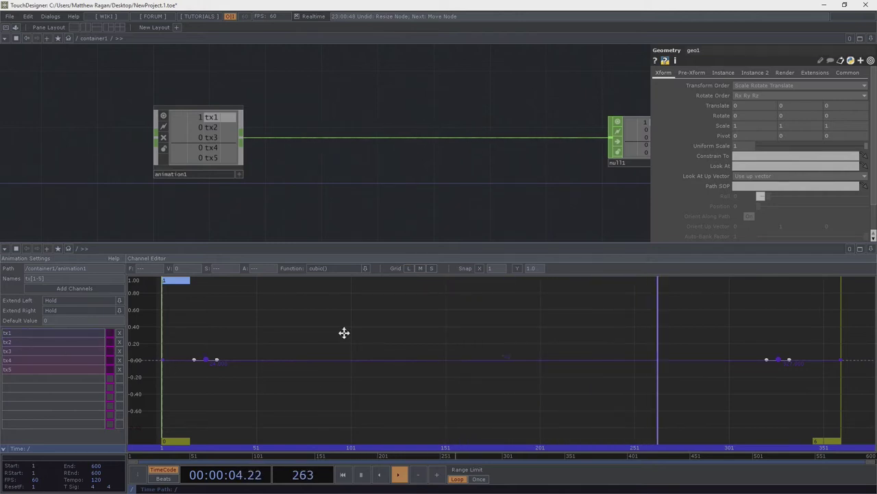
pyautogui.click(209, 315)
pyautogui.moveTo(184, 305); pyautogui.dragTo(798, 406)
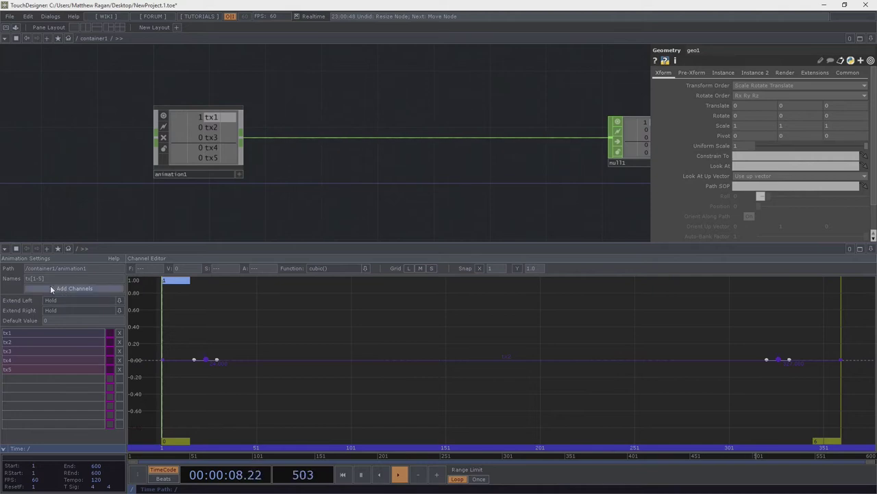
pyautogui.press('Return')
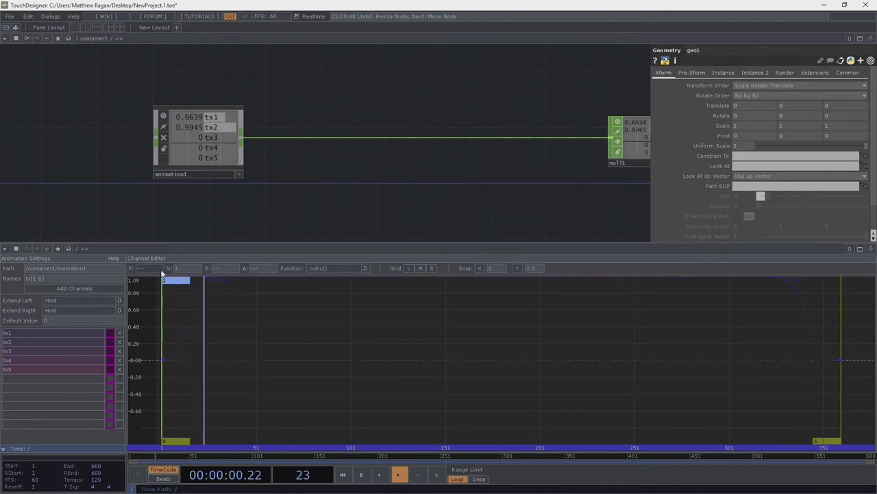
pyautogui.press('h')
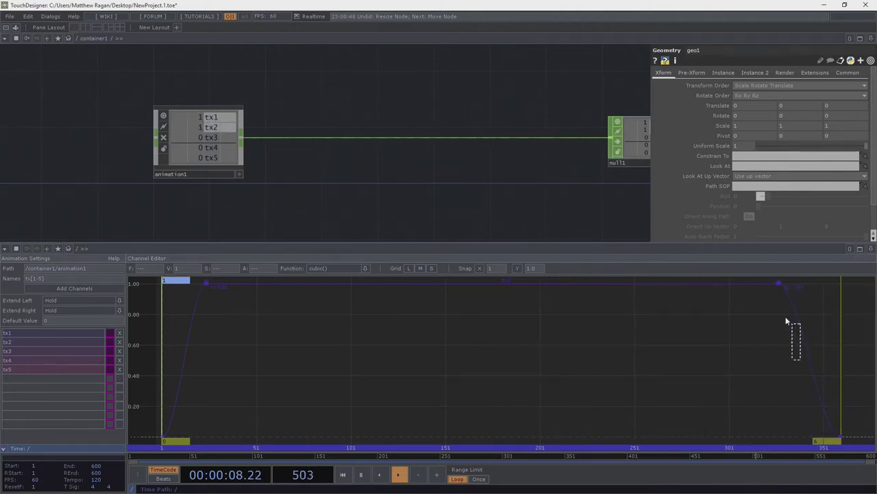
# Step: Set the two inner tx2 keyframes to 0.75 after trying a value of 0.5
pyautogui.moveTo(479, 278); pyautogui.dragTo(192, 274)
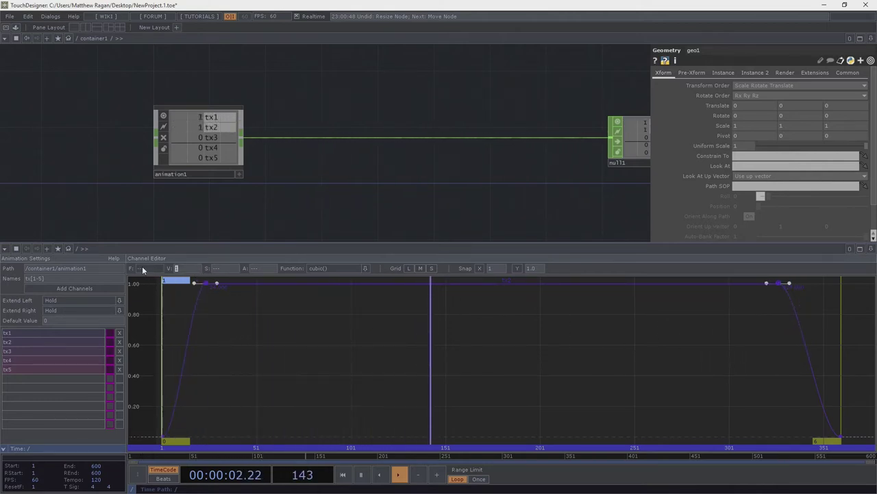
pyautogui.press('Return')
pyautogui.moveTo(200, 268); pyautogui.dragTo(128, 267)
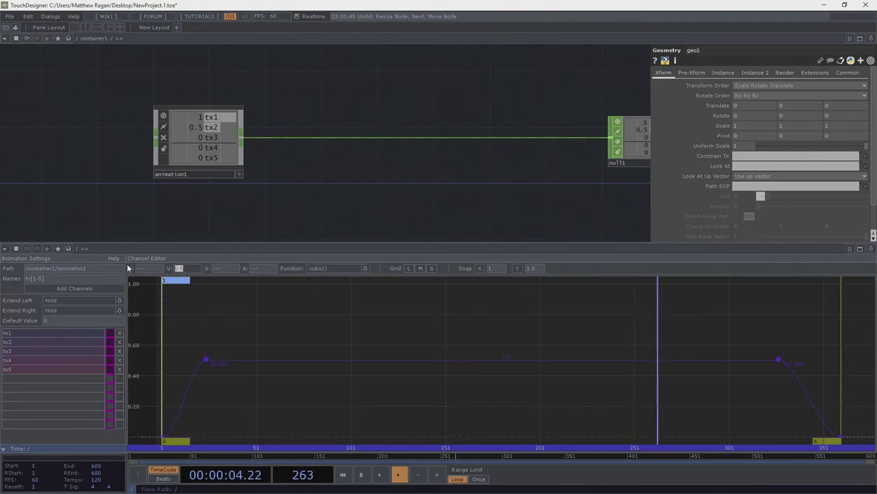
pyautogui.write('0.75')
pyautogui.press('Return')
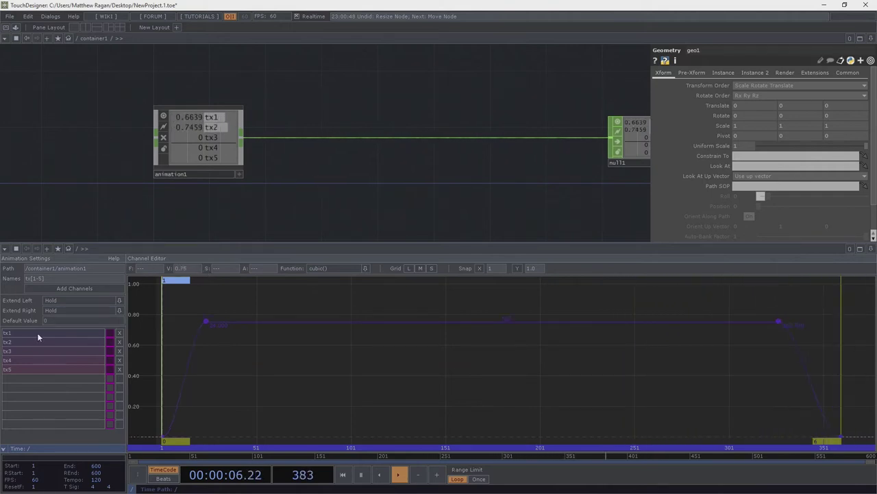
# Step: Add keyframes to the tx3 curve at about frames 37 and 324 and set both to 0.5
pyautogui.click(50, 353)
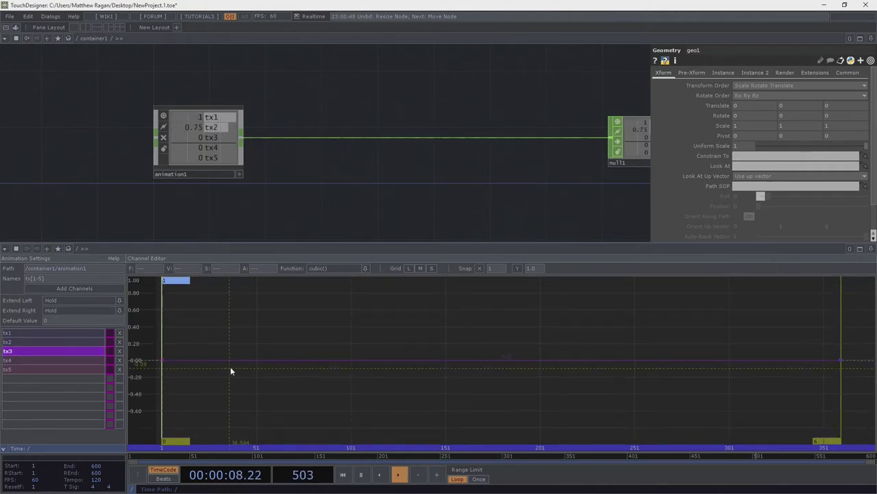
pyautogui.keyDown('ctrl'); pyautogui.click(230, 359); pyautogui.keyUp('ctrl')
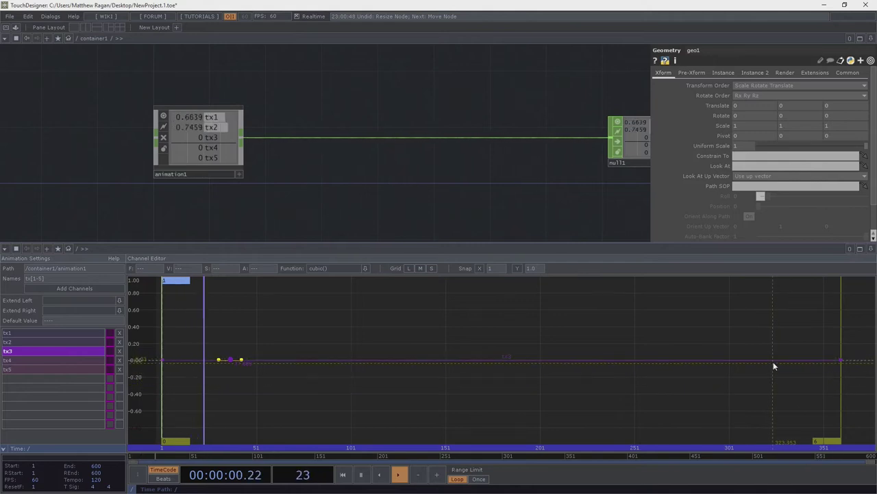
pyautogui.keyDown('ctrl'); pyautogui.click(774, 366); pyautogui.keyUp('ctrl')
pyautogui.moveTo(231, 315); pyautogui.dragTo(787, 413)
pyautogui.moveTo(206, 298); pyautogui.dragTo(786, 407)
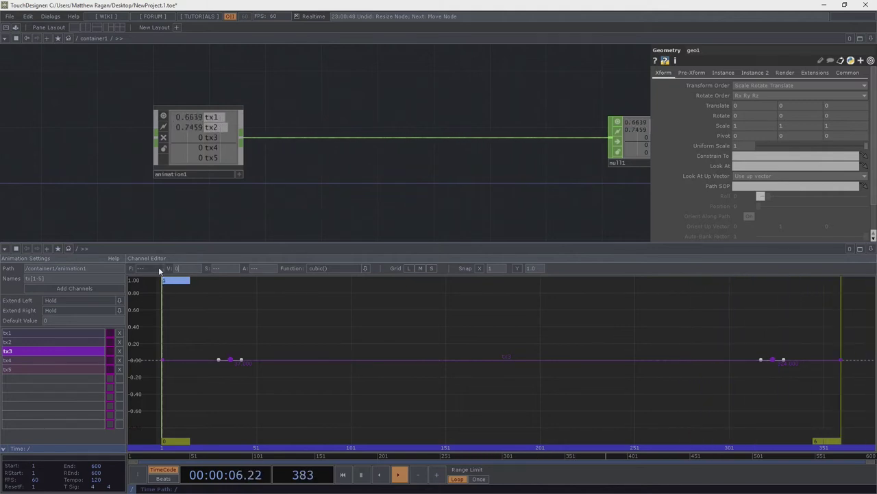
pyautogui.write('.5')
pyautogui.press('Return')
# Step: Add keyframes to the tx4 curve at about frames 44 and 318 and set both to 0.25
pyautogui.click(44, 361)
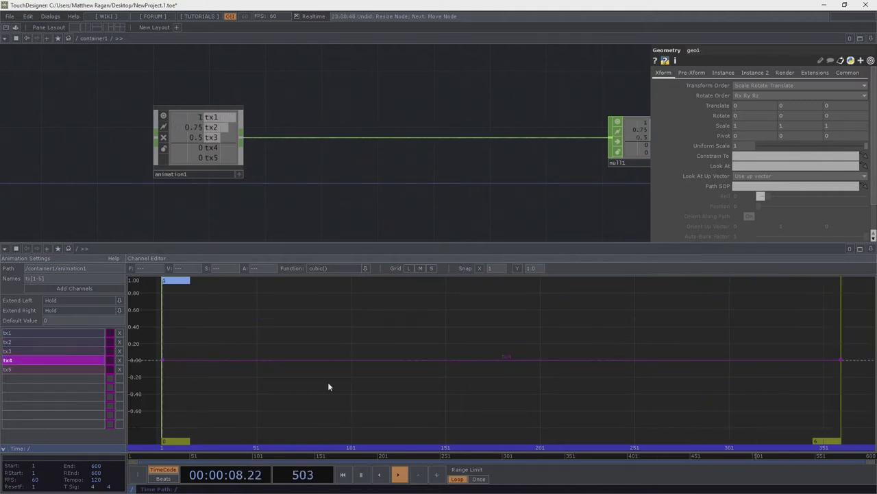
pyautogui.keyDown('ctrl'); pyautogui.click(244, 359); pyautogui.keyUp('ctrl')
pyautogui.keyDown('ctrl'); pyautogui.click(761, 359); pyautogui.keyUp('ctrl')
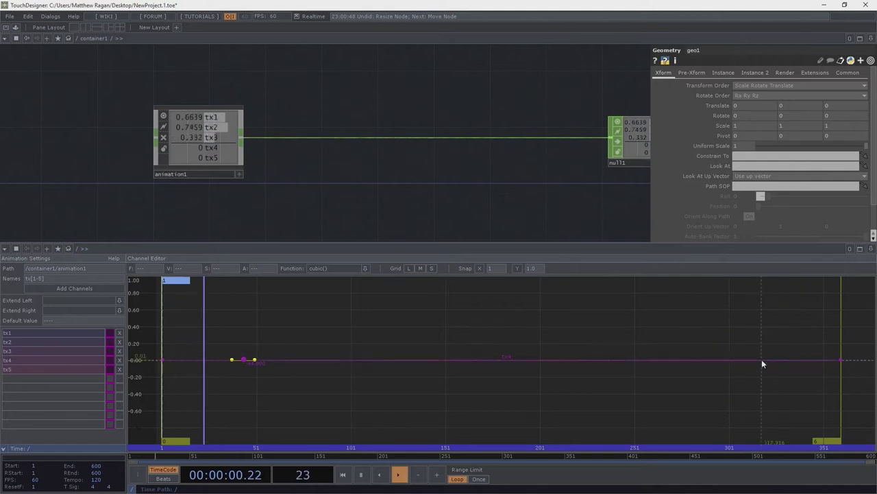
pyautogui.moveTo(279, 324); pyautogui.dragTo(748, 387)
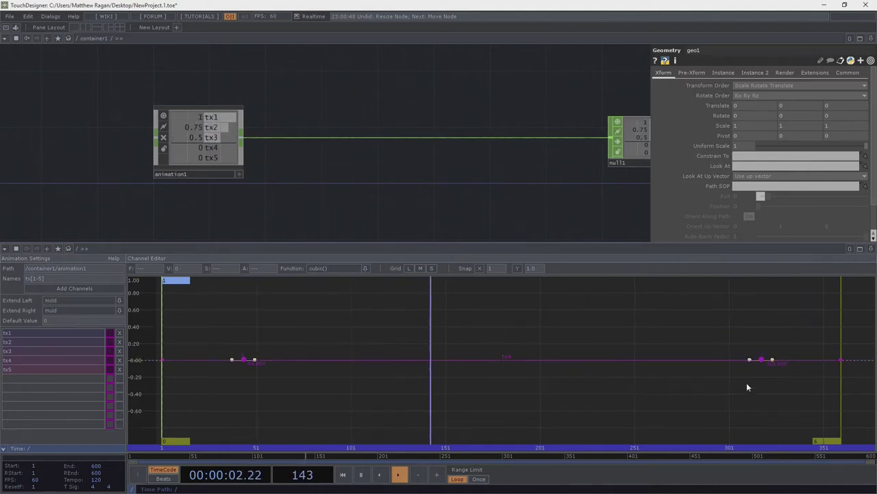
pyautogui.click(181, 268)
pyautogui.write('0.25')
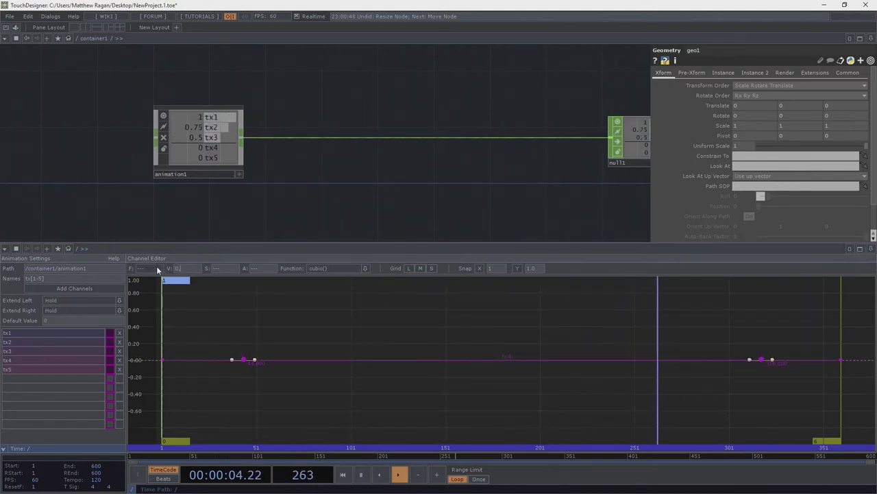
pyautogui.press('Return')
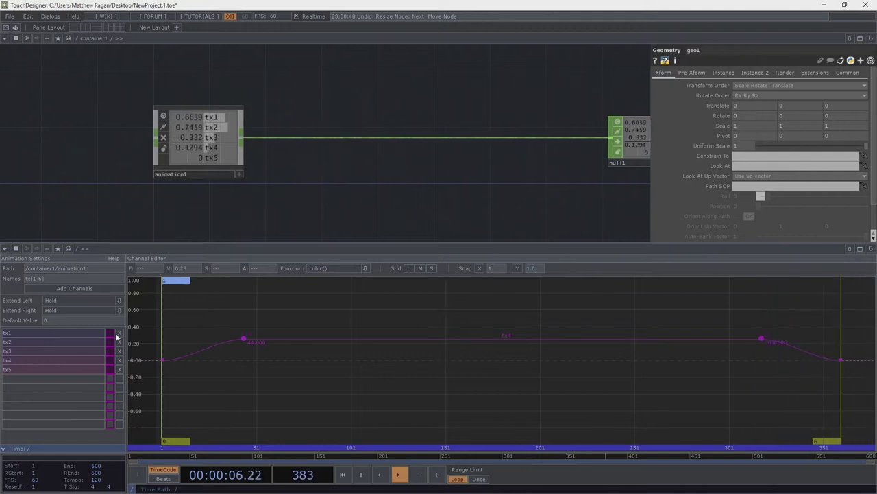
# Step: Add keyframes to the tx5 curve at about frames 44 and 318 and set both to 0.15
pyautogui.click(58, 370)
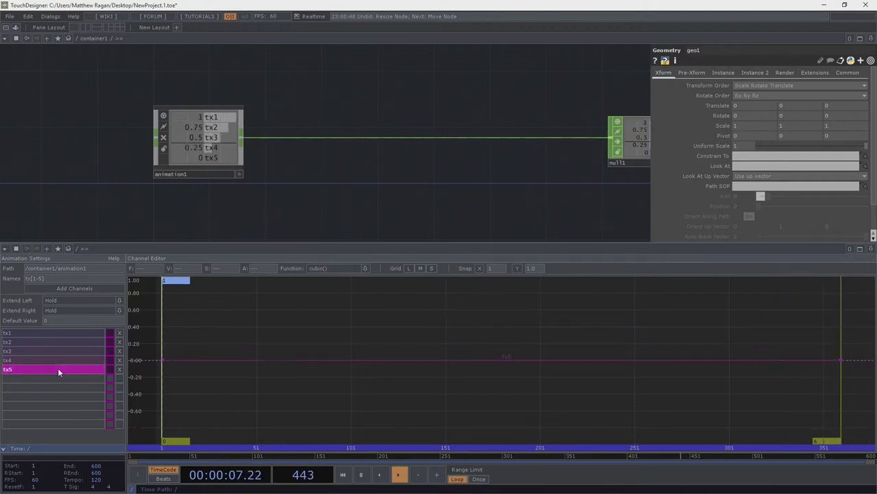
pyautogui.click(244, 359)
pyautogui.moveTo(212, 300); pyautogui.dragTo(778, 407)
pyautogui.click(186, 268)
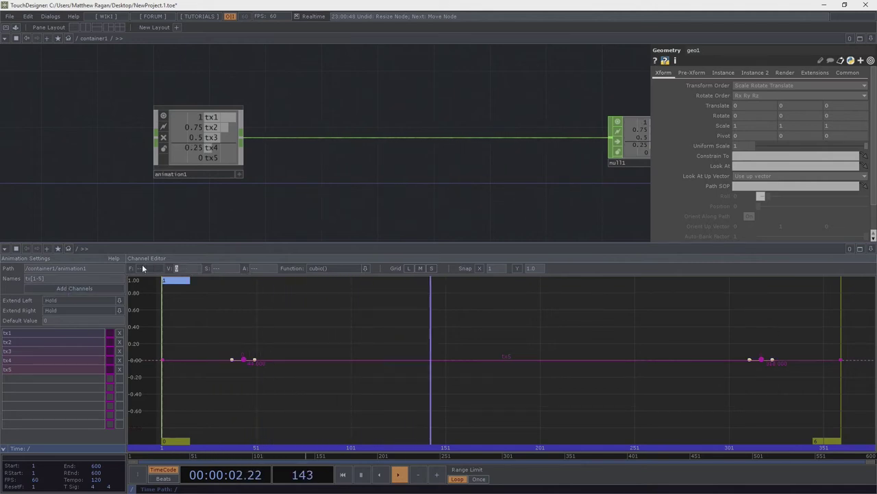
pyautogui.write('0.15')
pyautogui.press('Return')
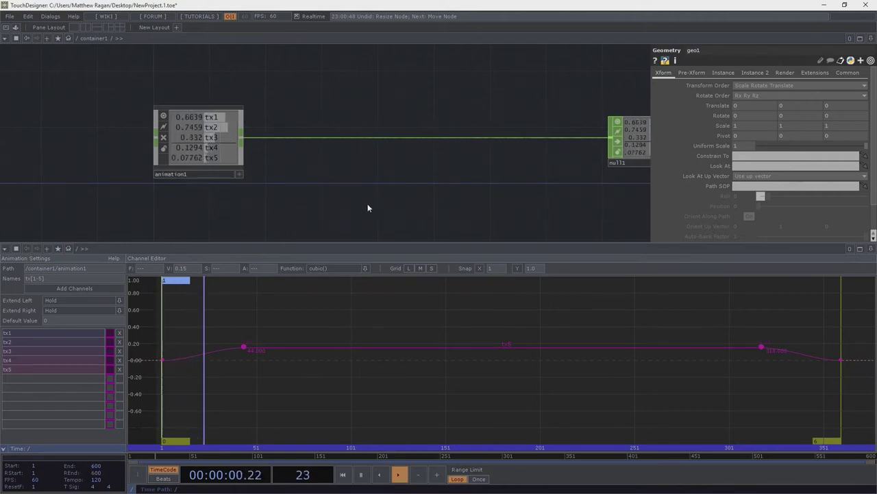
# Step: Select the geo1 Geometry component in the network and turn on its instancing
pyautogui.moveTo(398, 198); pyautogui.dragTo(299, 180)
pyautogui.scroll(-3, 292, 177)
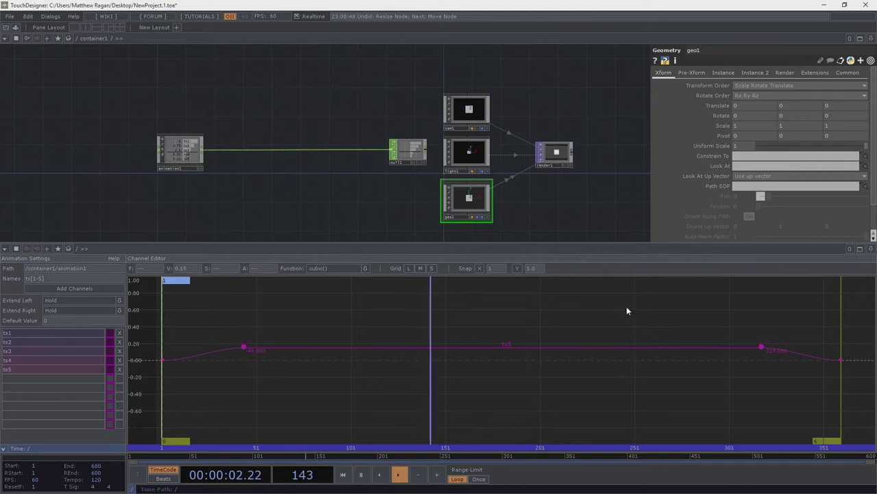
pyautogui.scroll(2, 212, 120)
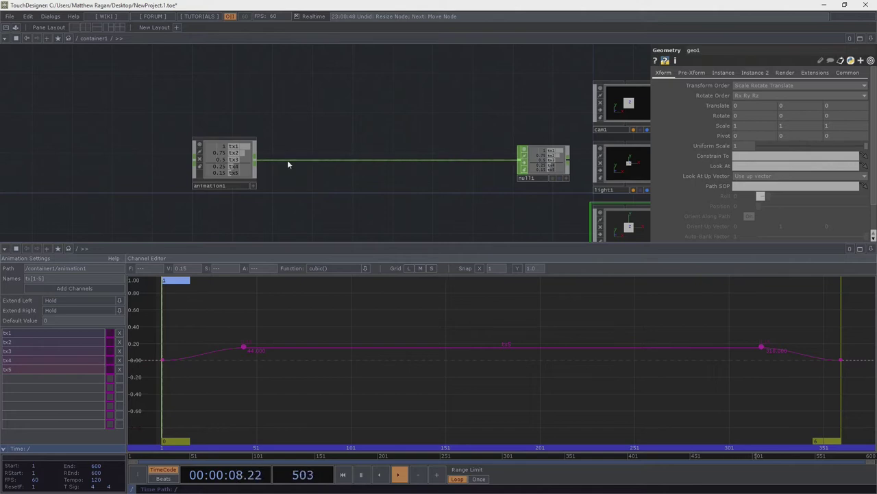
pyautogui.moveTo(353, 184); pyautogui.dragTo(140, 152)
pyautogui.scroll(3, 318, 124)
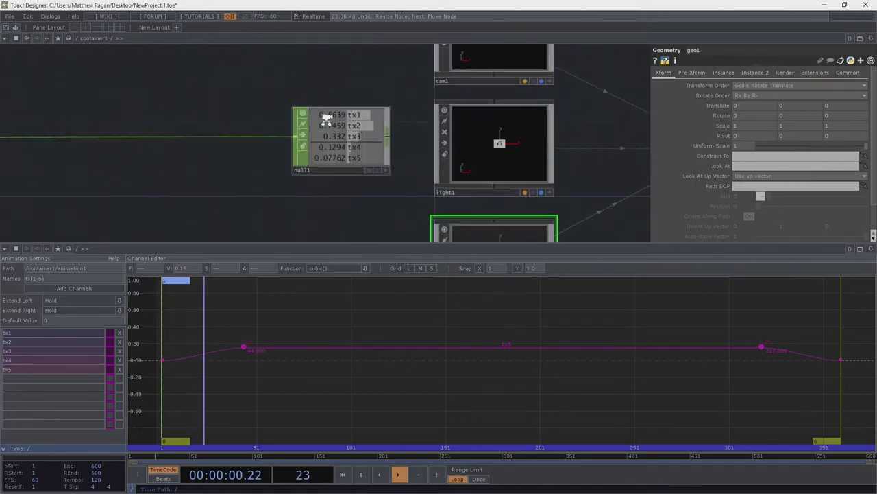
pyautogui.scroll(-3, 293, 142)
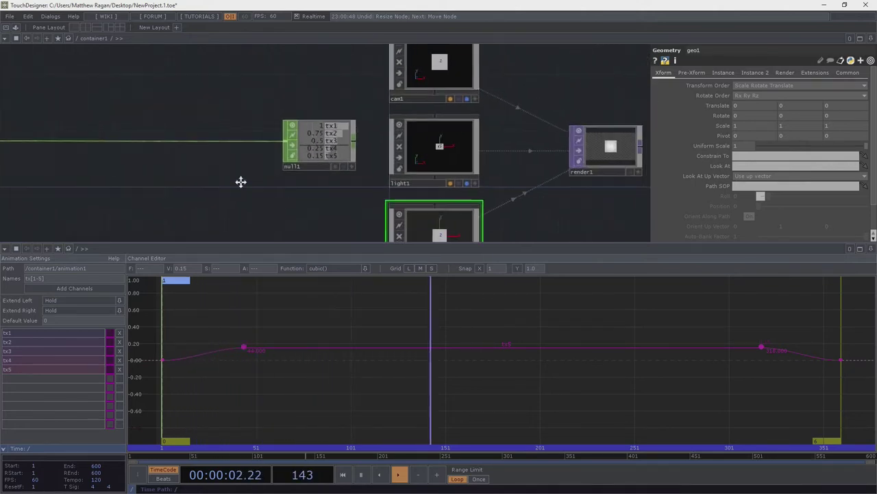
pyautogui.moveTo(241, 183); pyautogui.dragTo(141, 169)
pyautogui.click(333, 142)
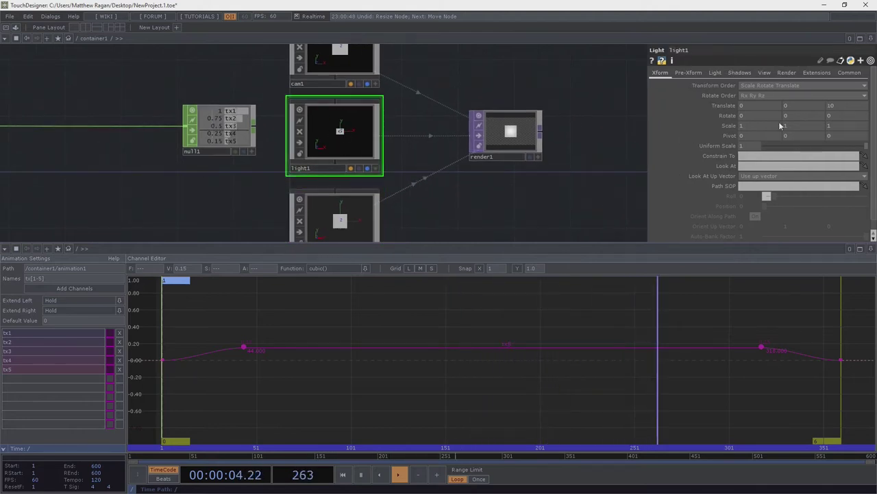
pyautogui.moveTo(283, 239); pyautogui.dragTo(287, 176)
pyautogui.click(319, 164)
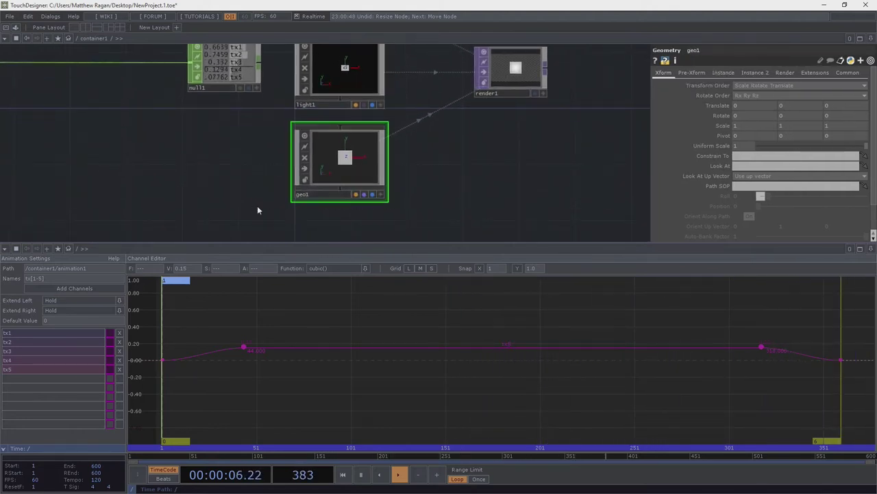
pyautogui.click(723, 73)
pyautogui.click(749, 85)
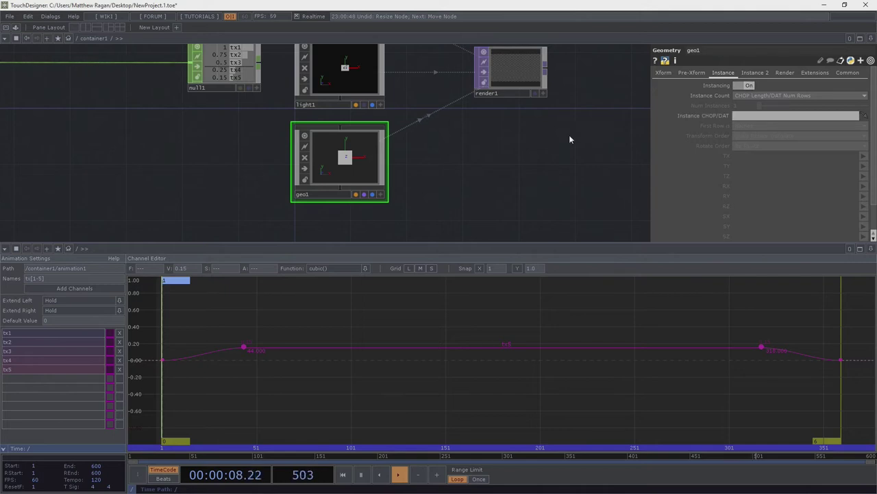
# Step: Assign null1 as geo1's Instance CHOP/DAT and set the instance TX channel to tx
pyautogui.moveTo(209, 61); pyautogui.dragTo(309, 146)
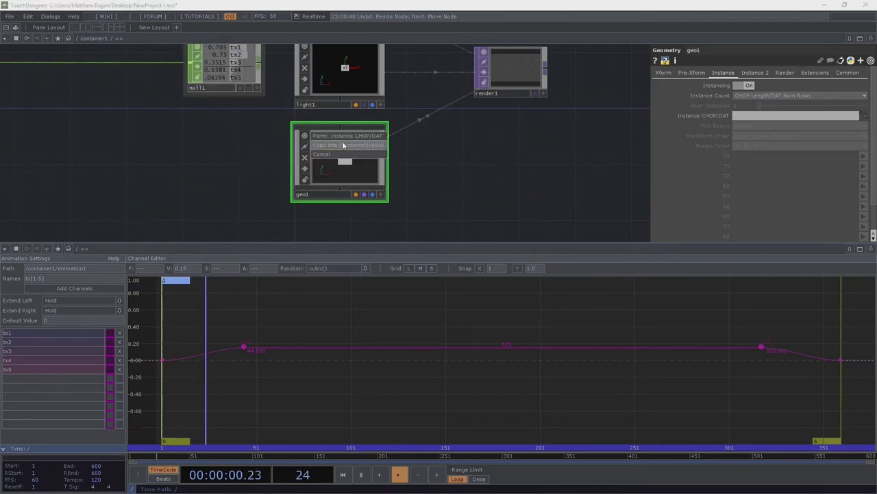
pyautogui.click(356, 140)
pyautogui.click(743, 157)
pyautogui.write('t')
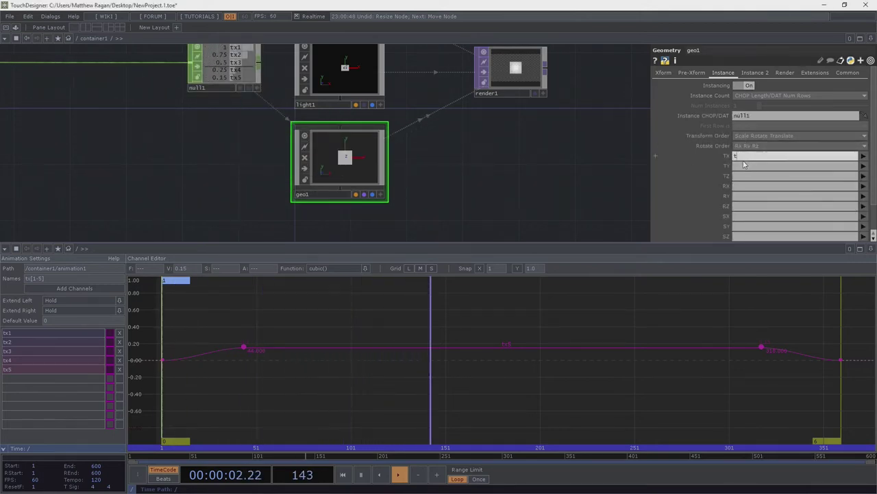
pyautogui.write('x')
pyautogui.press('Return')
# Step: Examine the render1 preview against the null1 channels and the instanced geo1 that feed it
pyautogui.scroll(5, 605, 172)
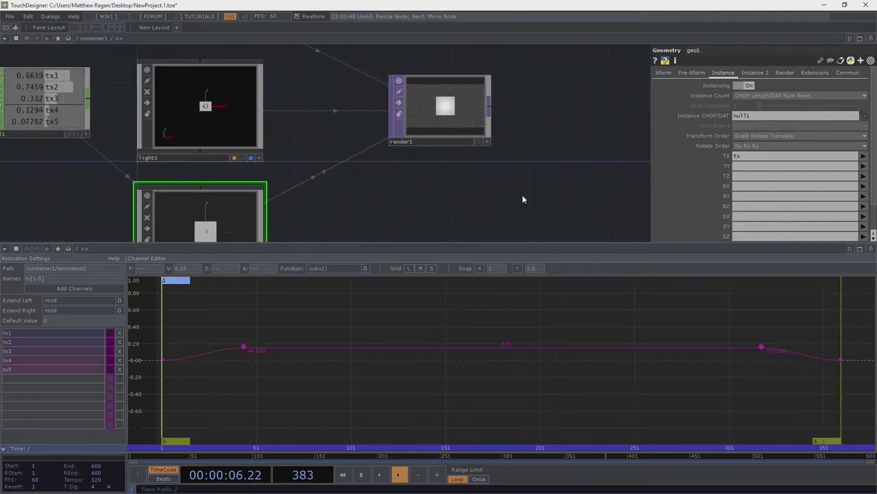
pyautogui.moveTo(522, 194); pyautogui.dragTo(425, 192)
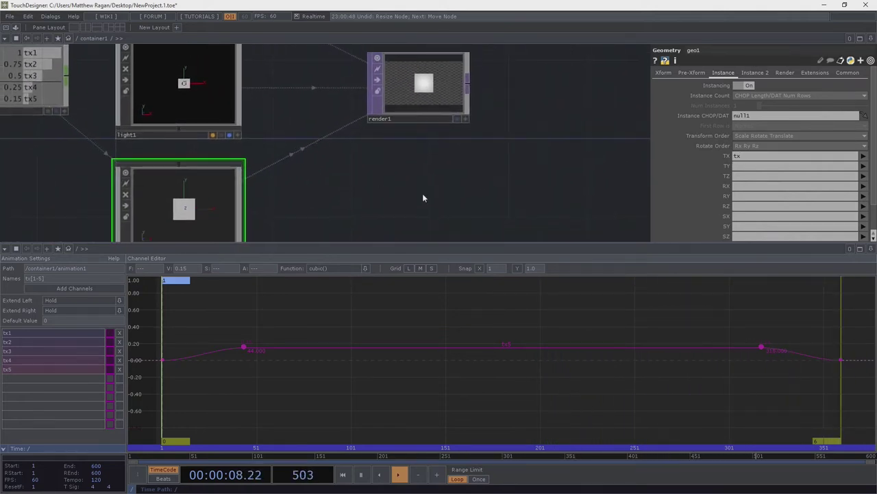
pyautogui.scroll(-2, 423, 194)
pyautogui.moveTo(86, 162); pyautogui.dragTo(319, 132)
pyautogui.scroll(-2, 320, 133)
pyautogui.moveTo(555, 160); pyautogui.dragTo(431, 142)
pyautogui.scroll(4, 431, 142)
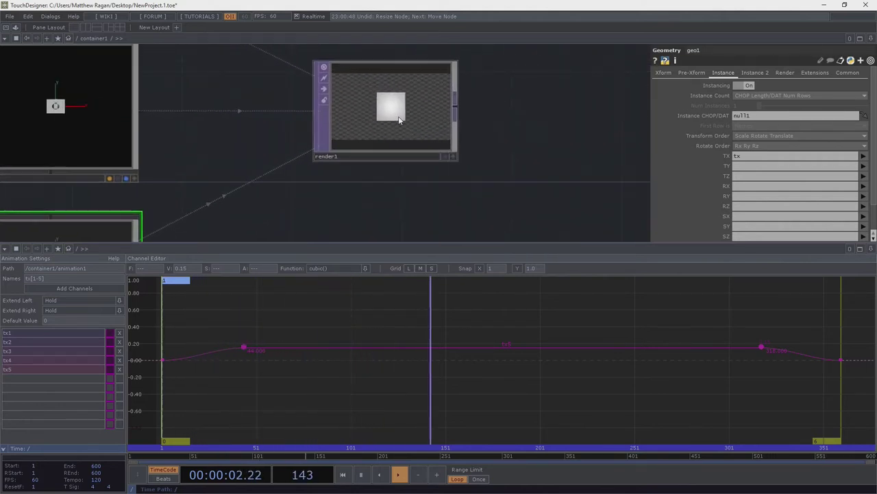
pyautogui.scroll(-3, 401, 119)
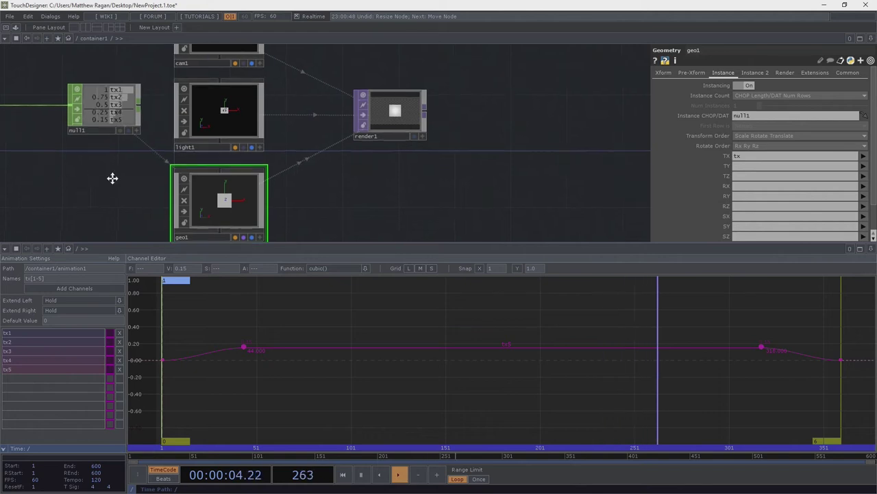
pyautogui.moveTo(112, 179); pyautogui.dragTo(190, 172)
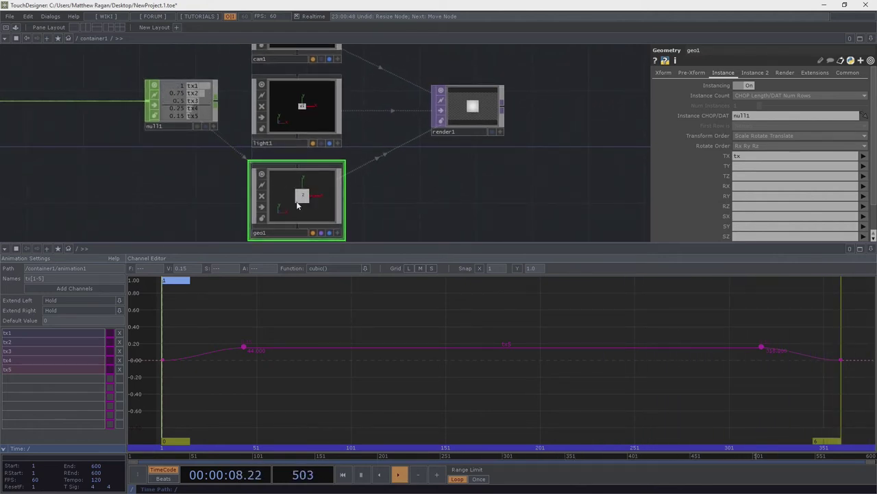
# Step: Open render1 in a separate viewer window, shrink it and place it over the lower part of the channel editor
pyautogui.rightClick(480, 123)
pyautogui.click(492, 112)
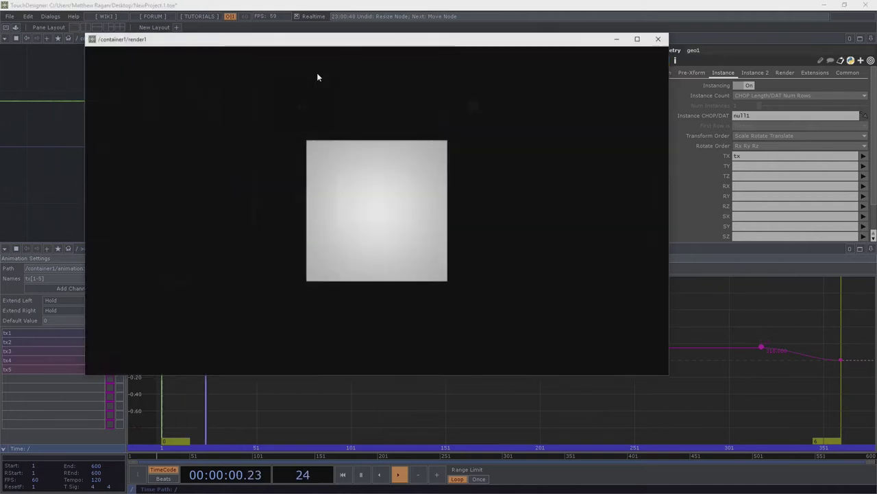
pyautogui.moveTo(84, 32); pyautogui.dragTo(270, 135)
pyautogui.moveTo(327, 145); pyautogui.dragTo(533, 256)
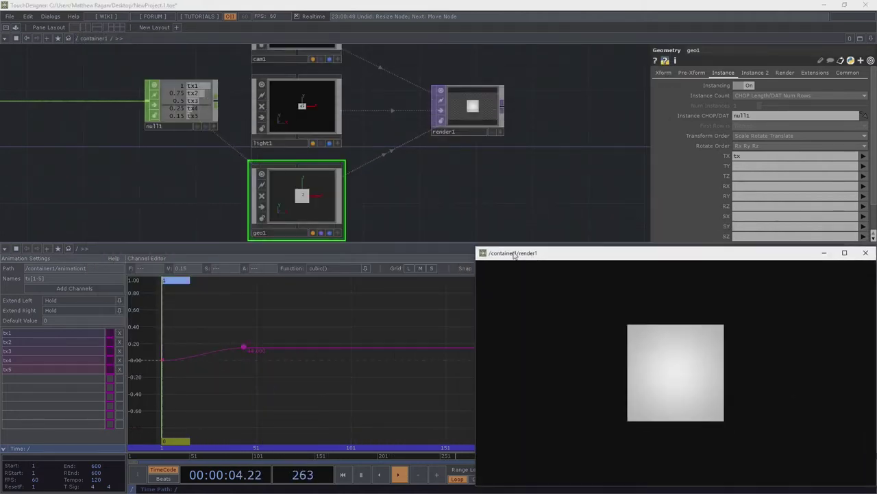
# Step: Insert a Shuffle CHOP between animation1 and null1 and set its method to Sequence Channels by Name
pyautogui.moveTo(226, 161); pyautogui.dragTo(513, 183)
pyautogui.rightClick(124, 127)
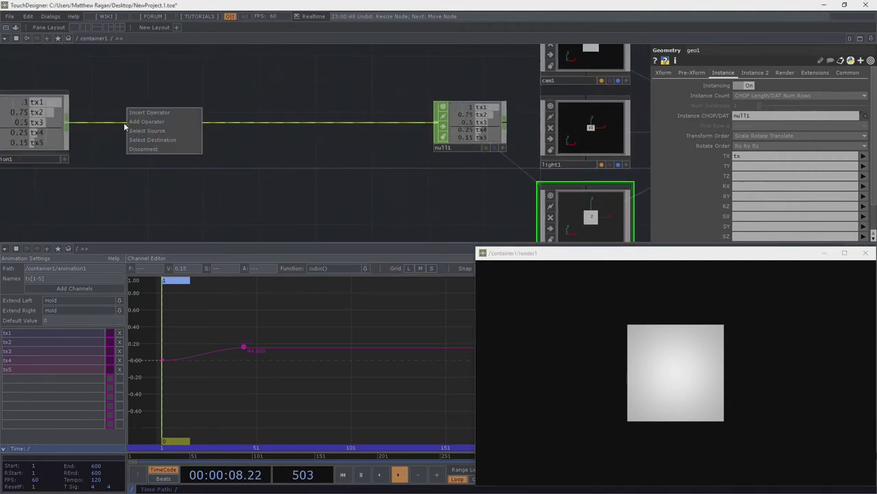
pyautogui.click(146, 112)
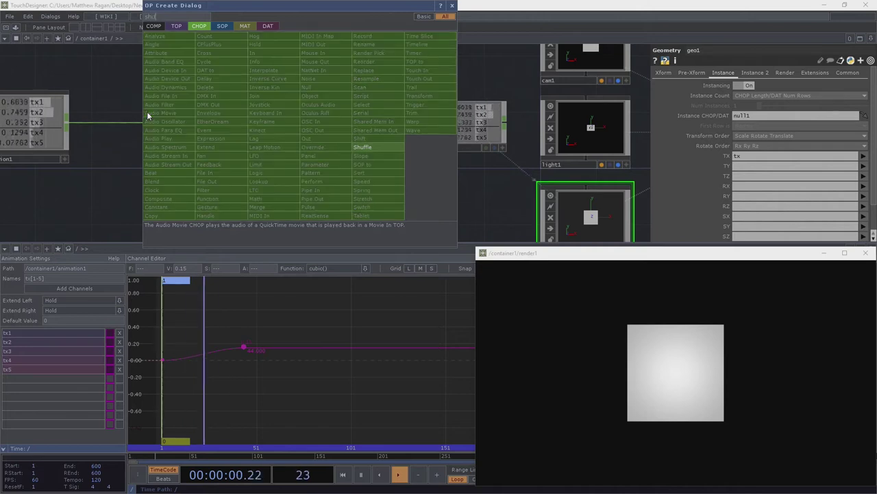
pyautogui.click(375, 146)
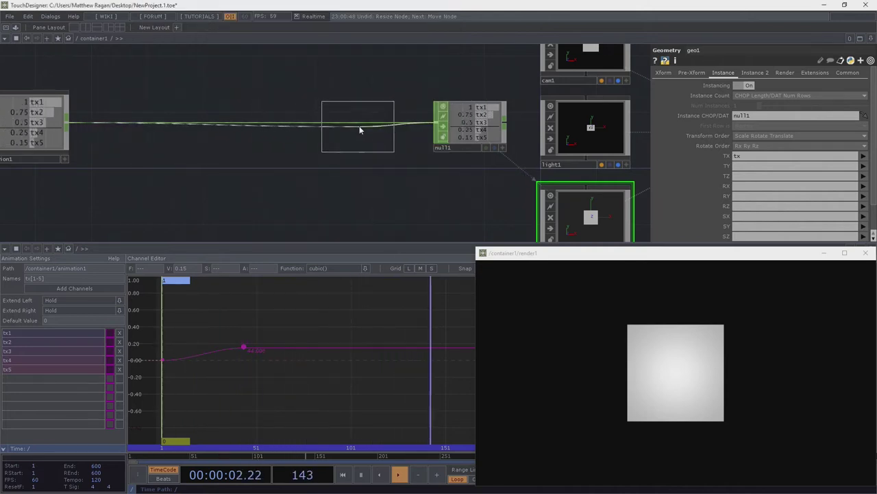
pyautogui.click(359, 129)
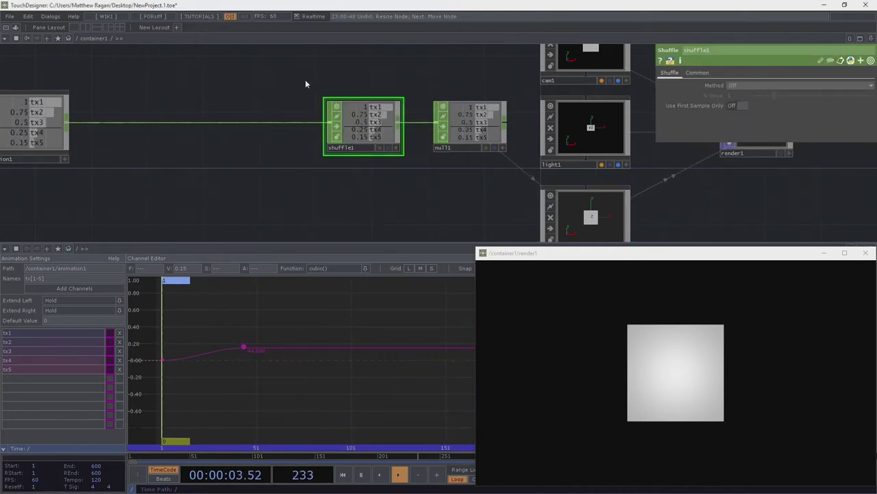
pyautogui.click(763, 85)
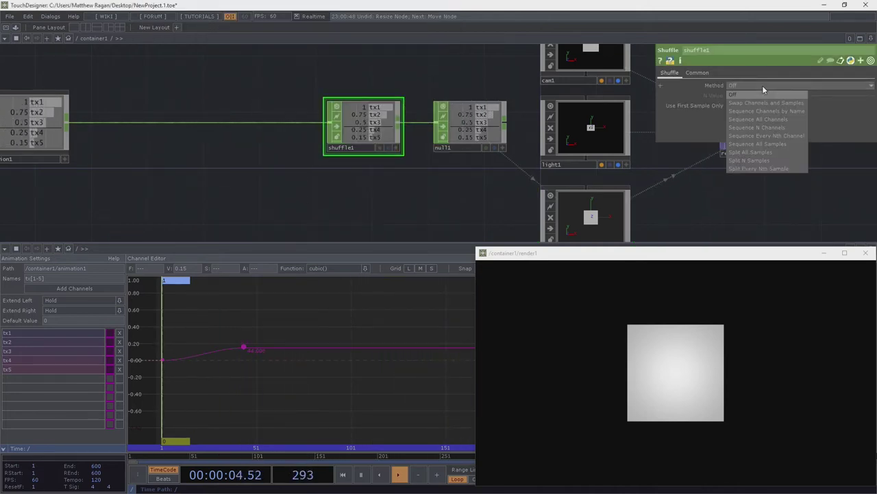
pyautogui.click(796, 110)
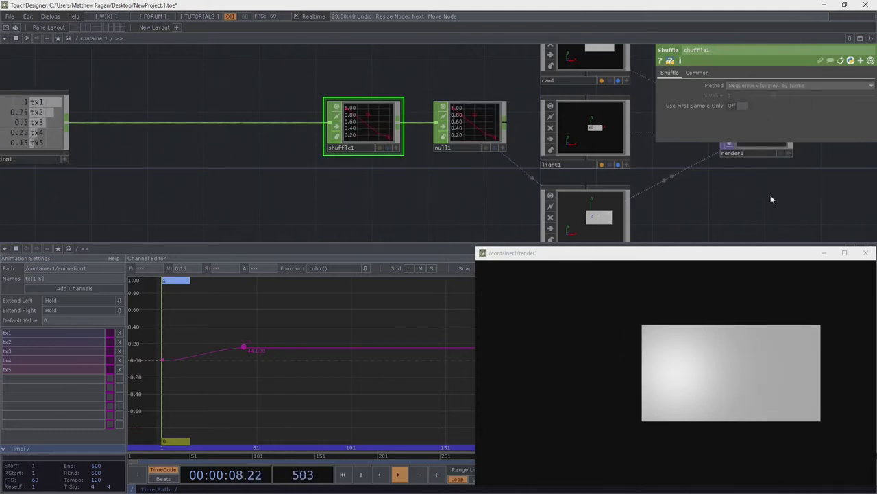
# Step: Examine the sequenced samples in shuffle1 and null1 alongside the instanced rectangles in the render viewer
pyautogui.moveTo(402, 192); pyautogui.dragTo(44, 185)
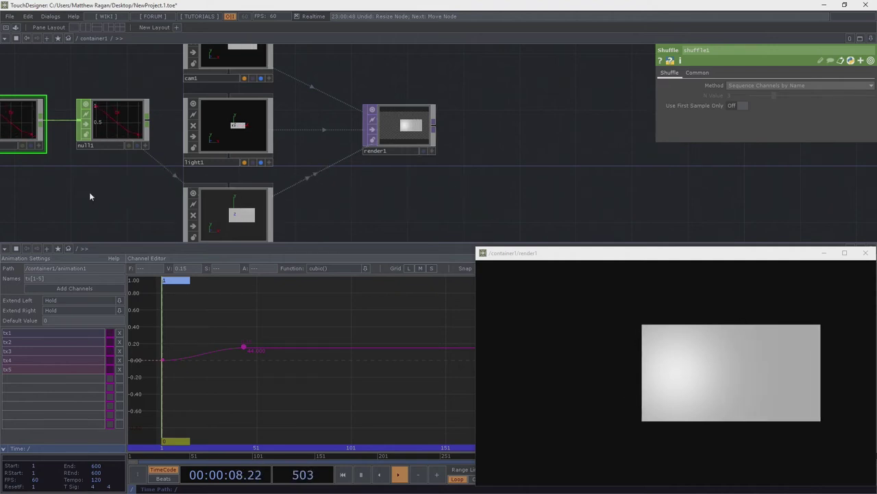
pyautogui.moveTo(86, 196); pyautogui.dragTo(447, 170)
pyautogui.scroll(-5, 371, 127)
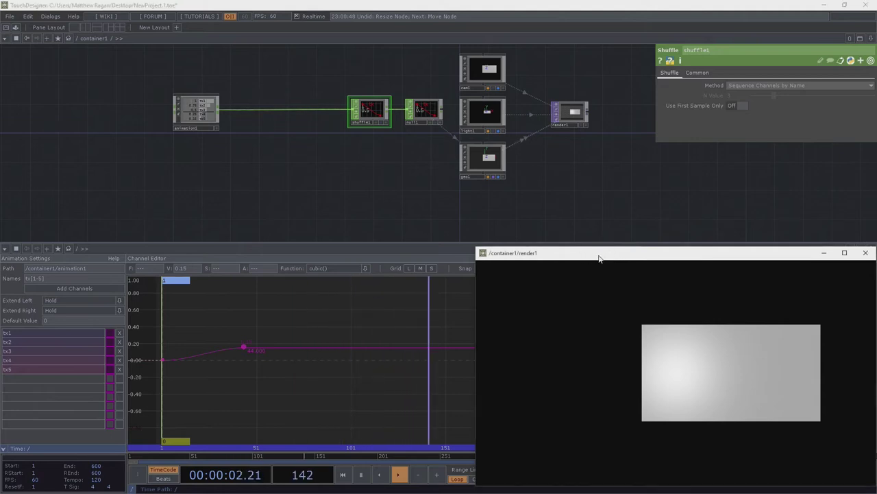
pyautogui.moveTo(597, 255); pyautogui.dragTo(556, 228)
pyautogui.scroll(2, 291, 156)
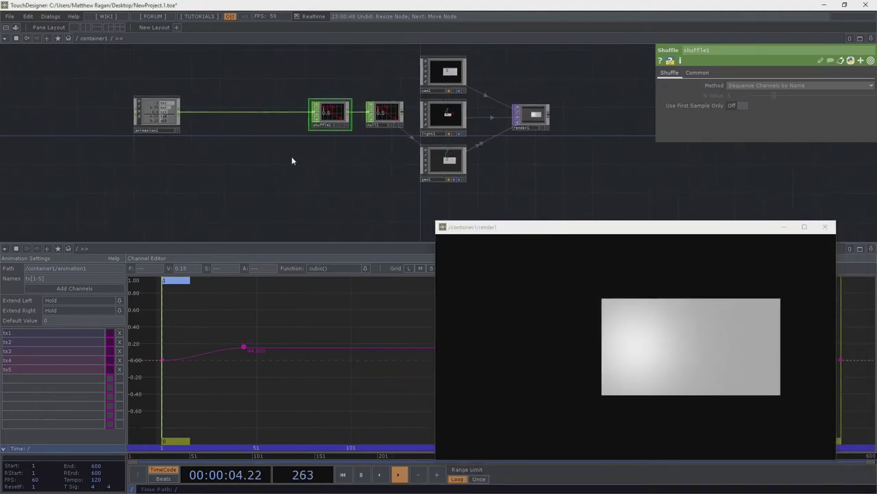
pyautogui.scroll(5, 292, 153)
pyautogui.scroll(2, 295, 143)
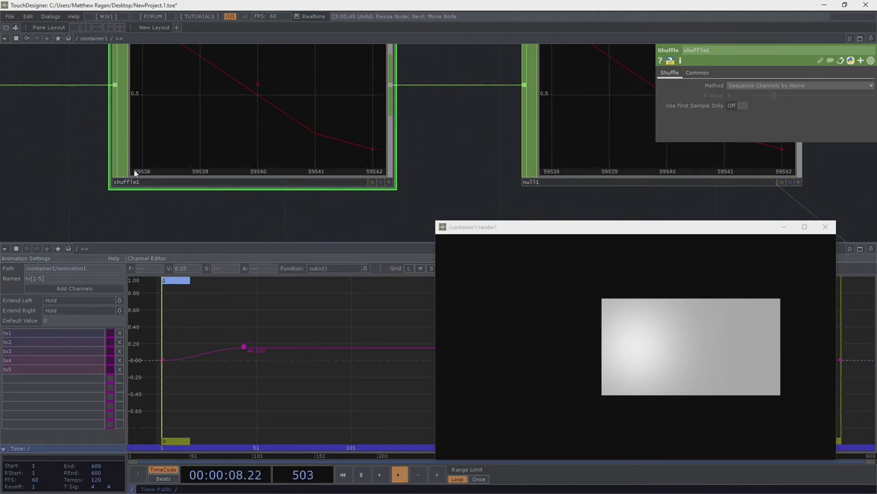
pyautogui.scroll(-4, 127, 160)
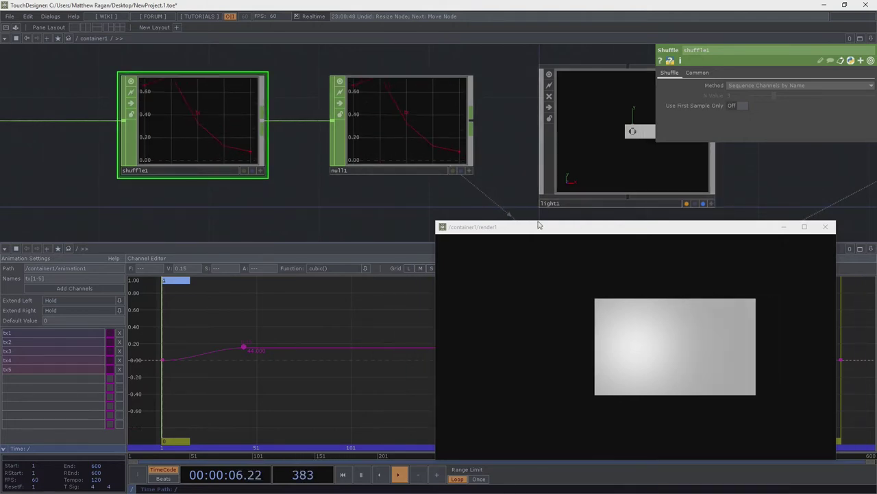
# Step: Shrink the render1 viewer window further and move it beside the node network, clear of the channel editor
pyautogui.moveTo(543, 231); pyautogui.dragTo(535, 226)
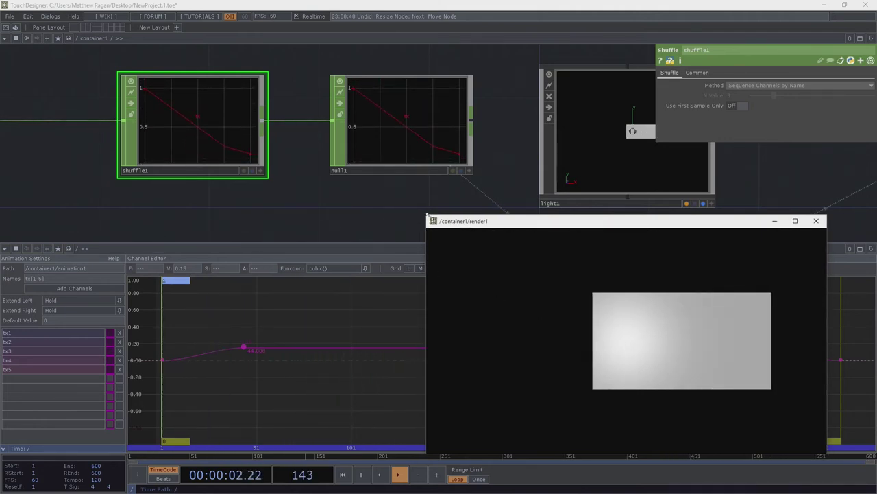
pyautogui.moveTo(427, 218); pyautogui.dragTo(642, 89)
pyautogui.moveTo(417, 186); pyautogui.dragTo(409, 177)
pyautogui.scroll(-1, 375, 175)
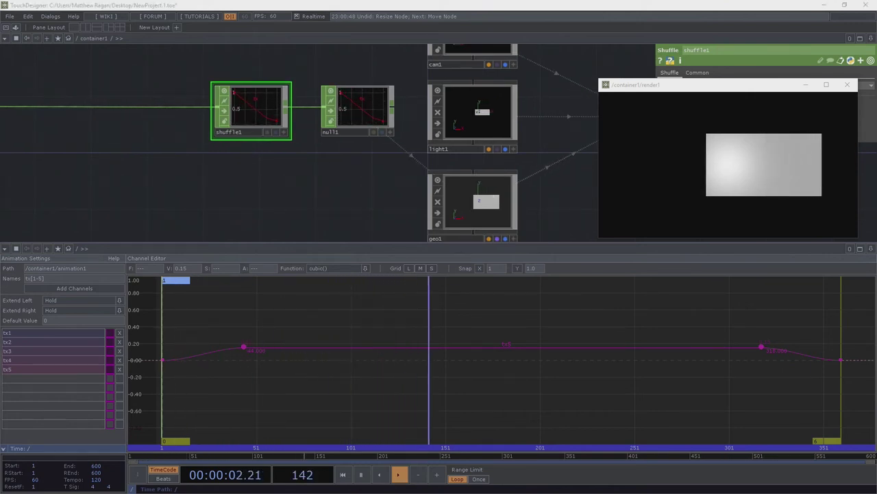
# Step: Move the render viewer away from the camera parameters and set cam1's translate to 6, 0, 12
pyautogui.moveTo(412, 207); pyautogui.dragTo(111, 225)
pyautogui.scroll(-3, 197, 206)
pyautogui.moveTo(270, 118); pyautogui.dragTo(347, 109)
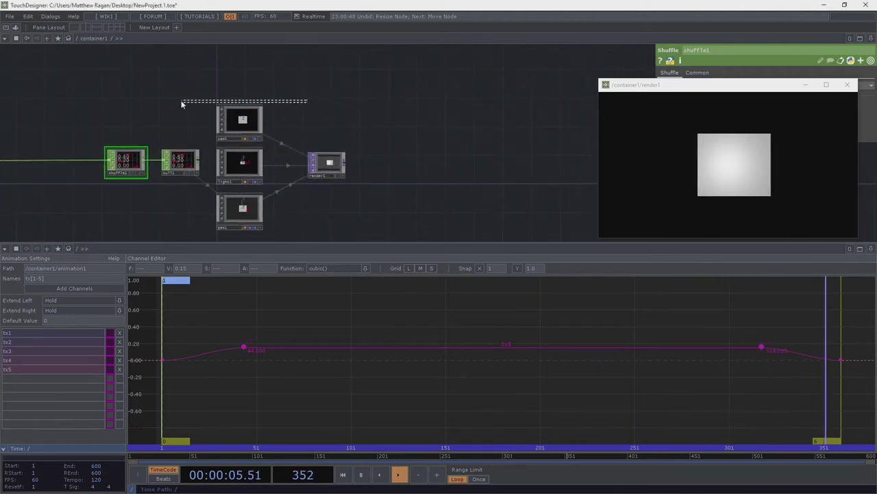
pyautogui.click(233, 117)
pyautogui.moveTo(673, 83); pyautogui.dragTo(676, 288)
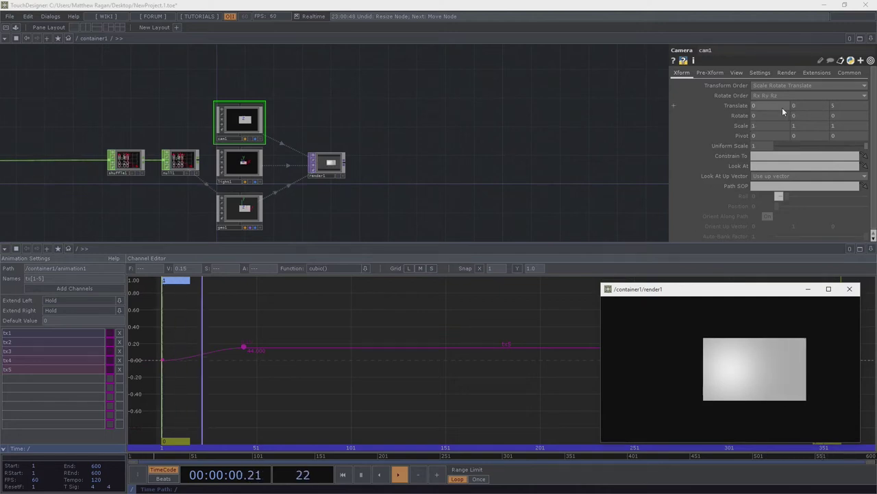
pyautogui.moveTo(780, 107); pyautogui.dragTo(716, 115)
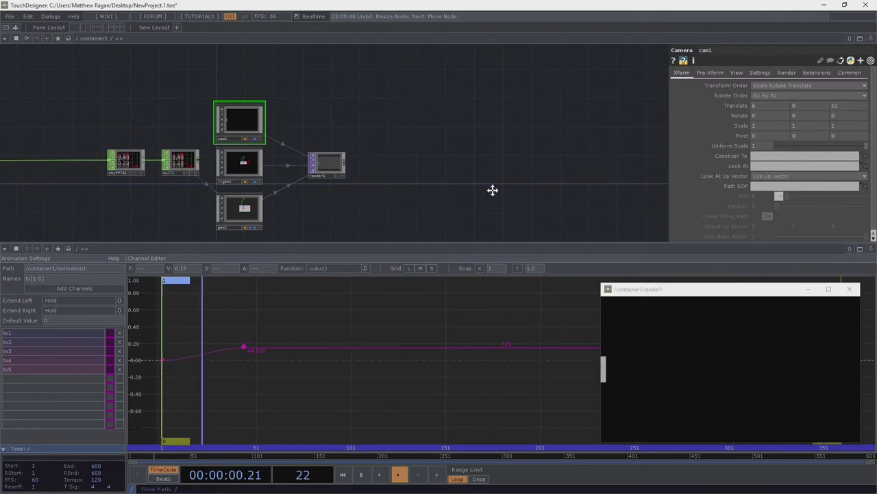
# Step: Frame the whole network, move the render viewer over animation1 and select the tx5 channel for editing
pyautogui.press('h')
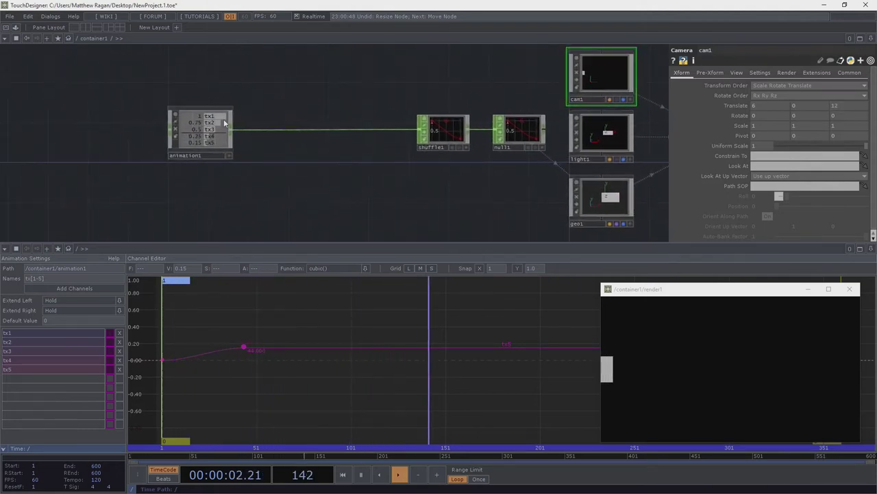
pyautogui.moveTo(658, 293); pyautogui.dragTo(71, 65)
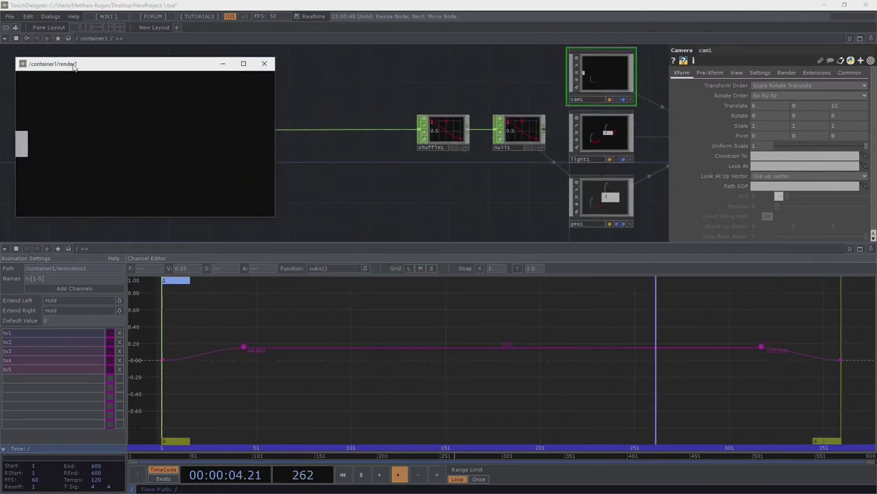
pyautogui.click(29, 370)
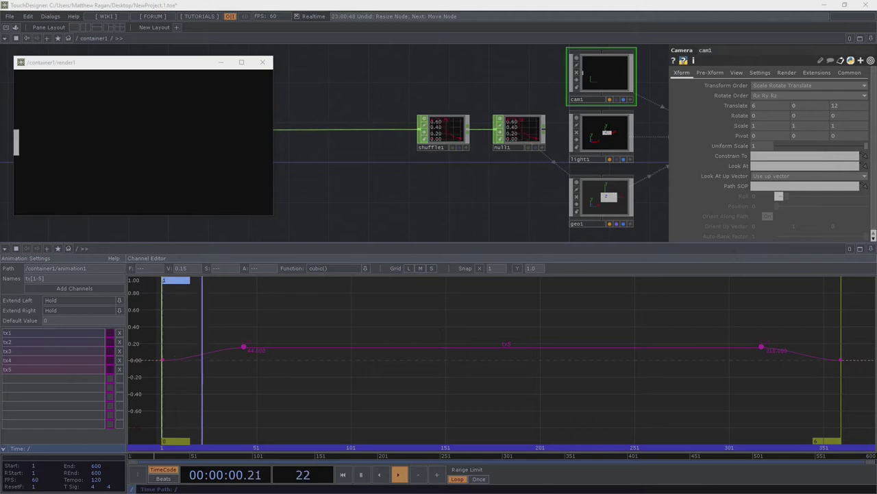
# Step: Set the value of tx5's two raised middle keys to 121
pyautogui.moveTo(229, 333); pyautogui.dragTo(770, 385)
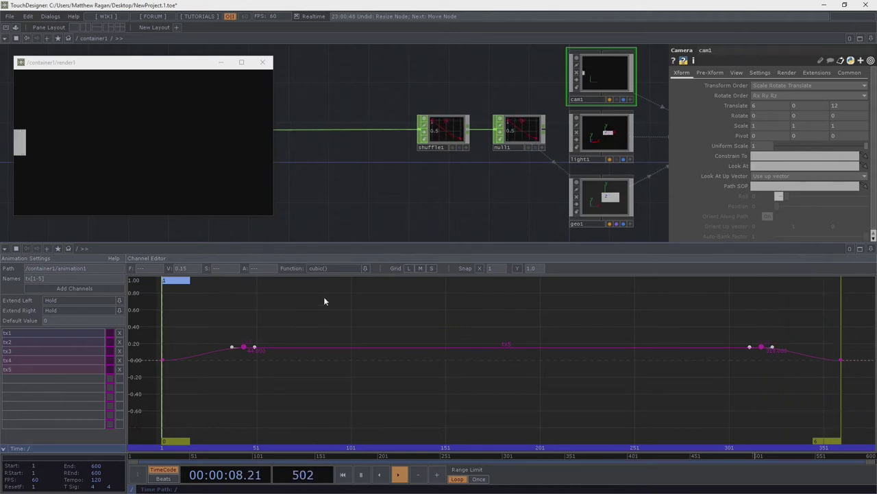
pyautogui.moveTo(194, 271); pyautogui.dragTo(169, 271)
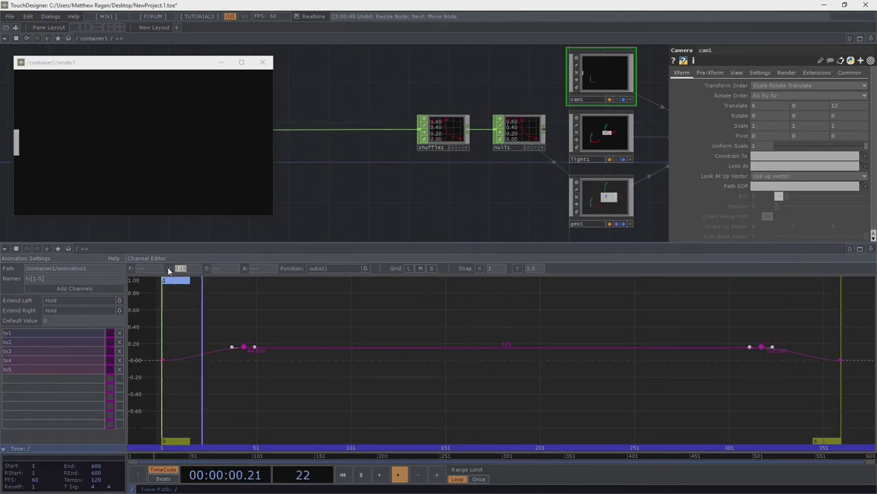
pyautogui.write('121')
pyautogui.press('Return')
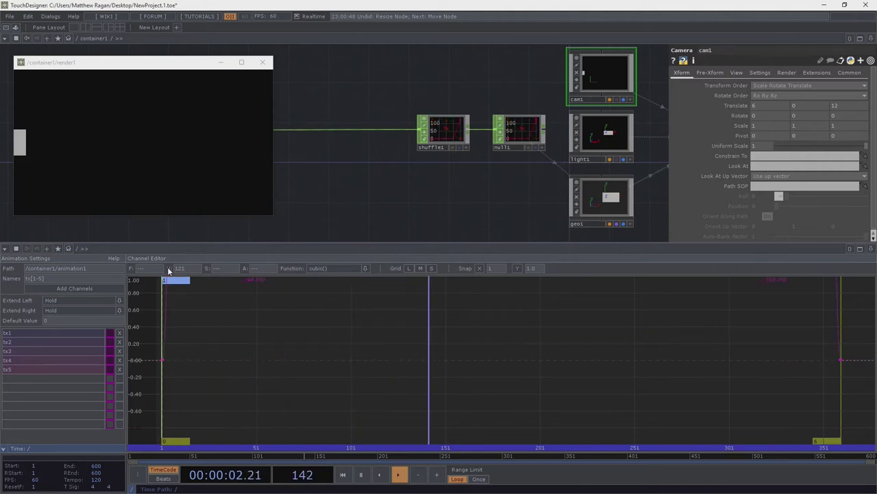
pyautogui.press('h')
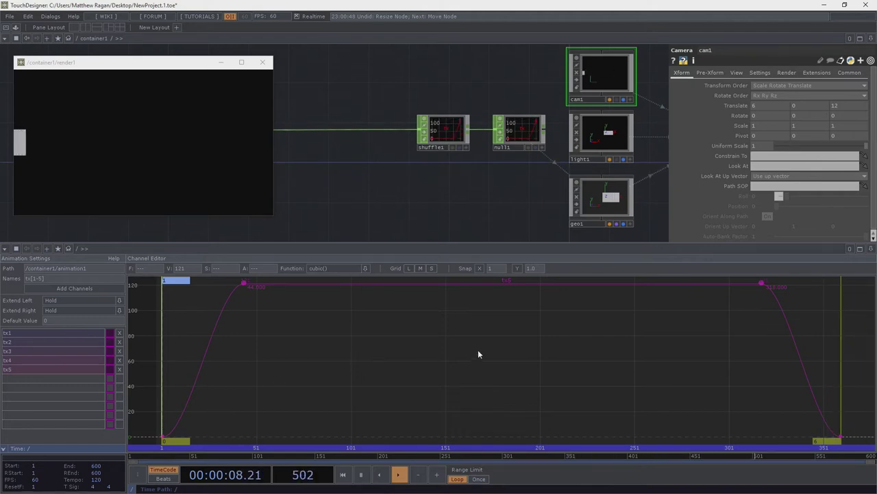
# Step: Set the value of both plateau keys of tx5 to 2 and fit the curve in the graph
pyautogui.moveTo(689, 302); pyautogui.dragTo(180, 272)
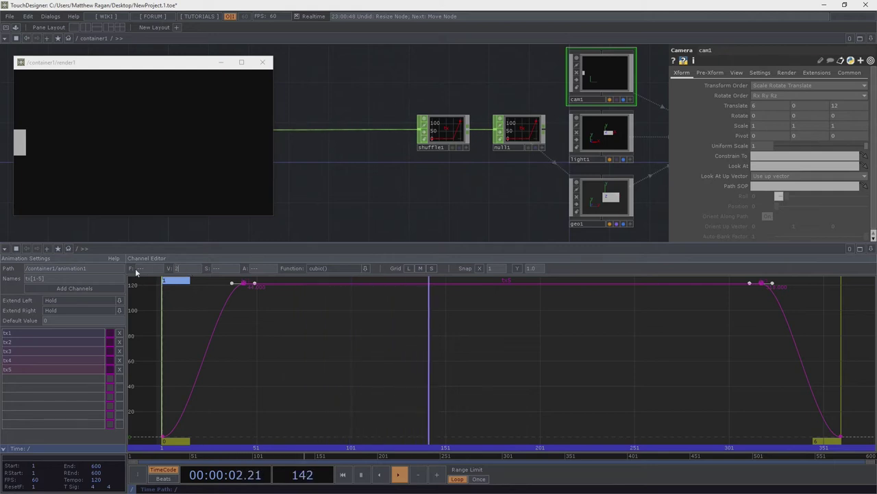
pyautogui.write('2')
pyautogui.press('Return')
pyautogui.press('h')
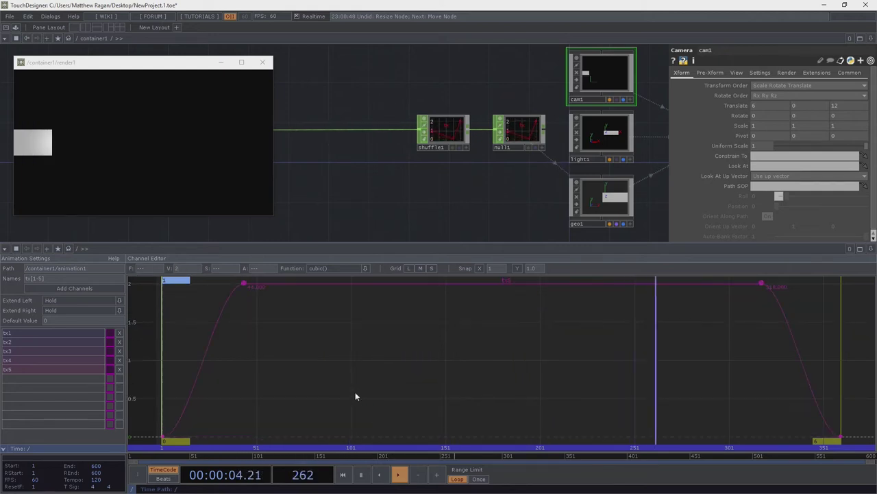
# Step: Move tx5's first plateau key to frame 121 and its second plateau key to frame 260
pyautogui.moveTo(293, 362); pyautogui.dragTo(226, 277)
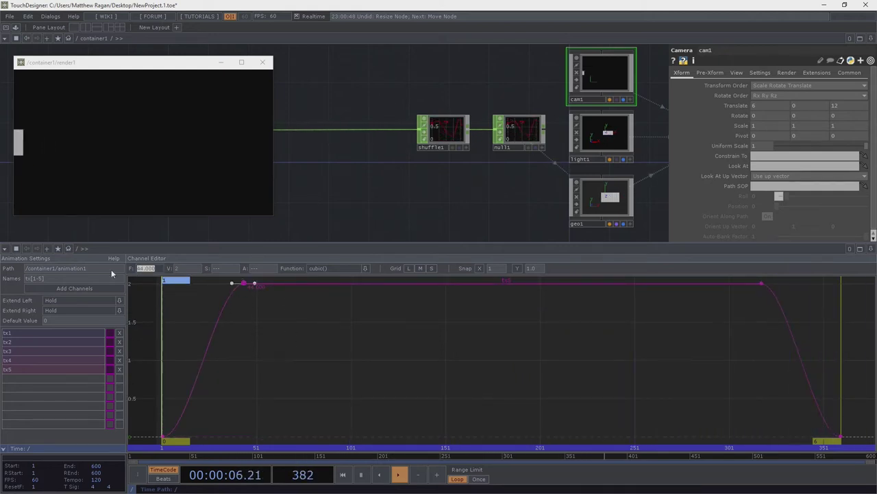
pyautogui.write('121')
pyautogui.press('Return')
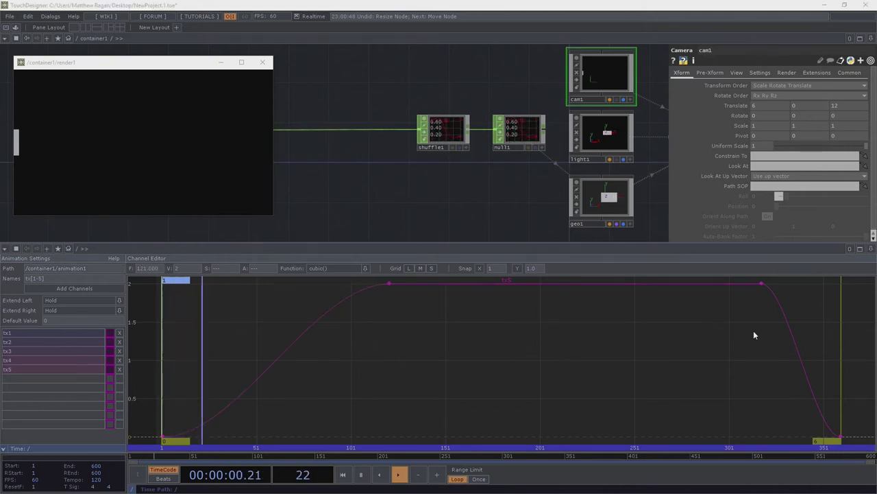
pyautogui.moveTo(788, 320); pyautogui.dragTo(735, 277)
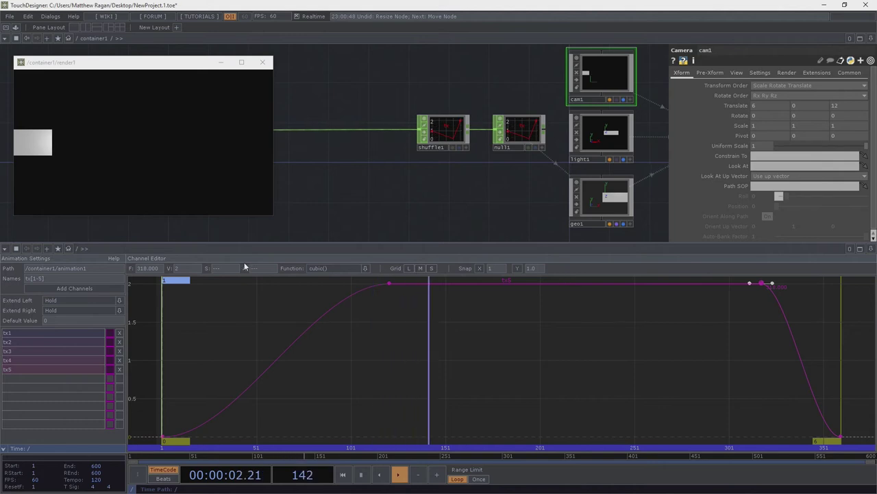
pyautogui.moveTo(164, 268); pyautogui.dragTo(101, 267)
pyautogui.write('260')
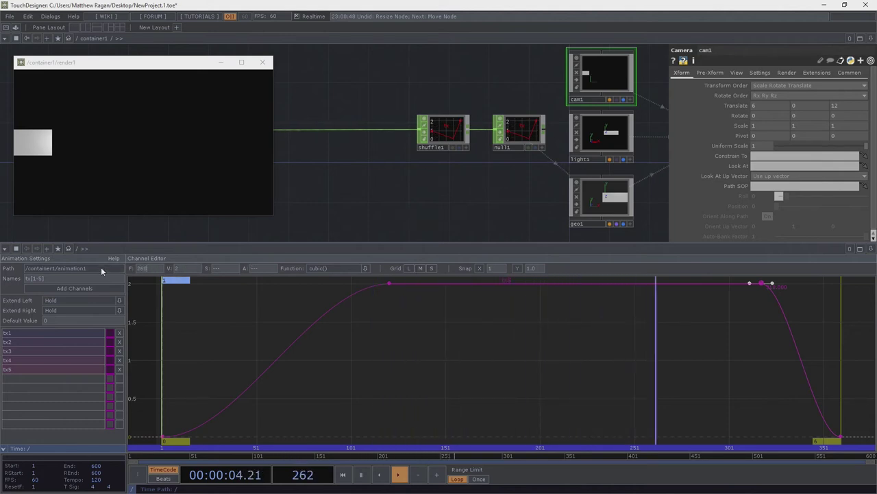
pyautogui.press('Return')
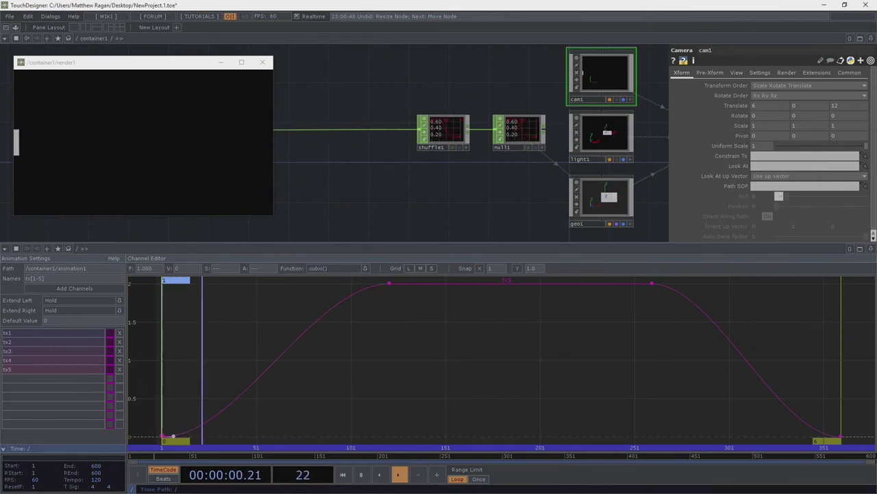
# Step: Move tx5's starting key to frame 81
pyautogui.click(157, 269)
pyautogui.write('81')
pyautogui.press('Return')
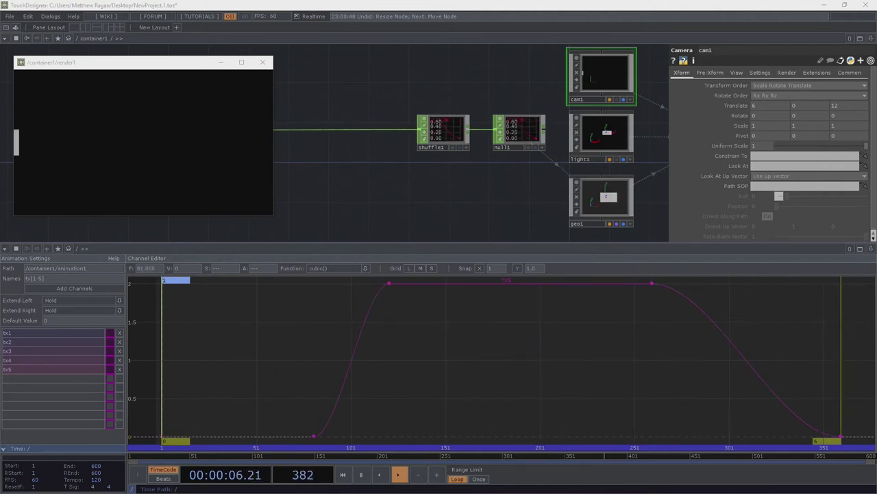
# Step: Try to move tx5's end key to frame 2800
pyautogui.moveTo(780, 356); pyautogui.dragTo(874, 414)
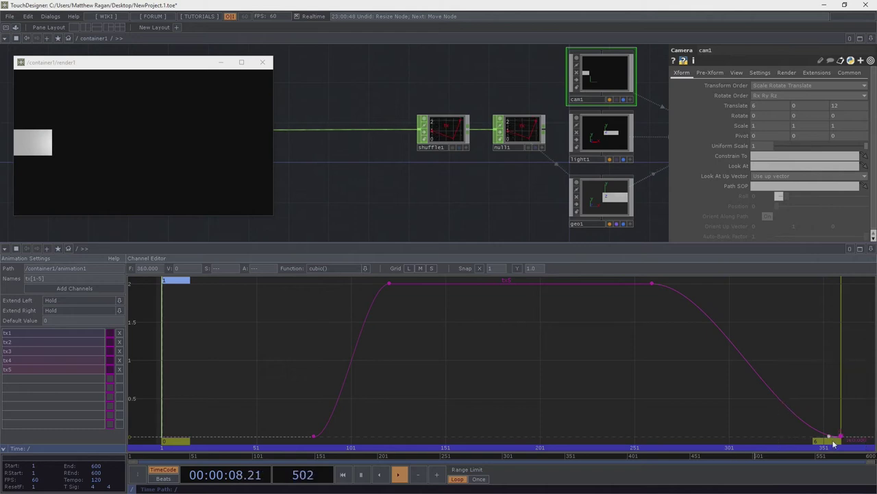
pyautogui.moveTo(155, 269); pyautogui.dragTo(86, 270)
pyautogui.write('280')
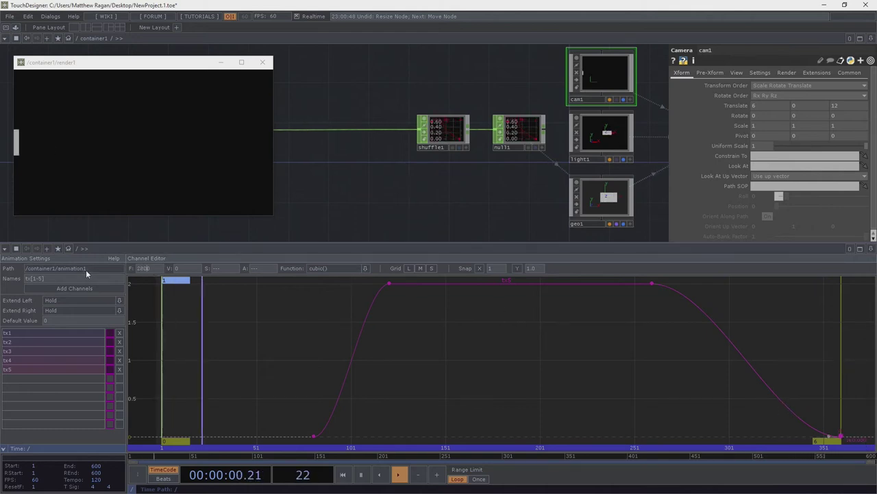
pyautogui.write('2800')
pyautogui.press('Return')
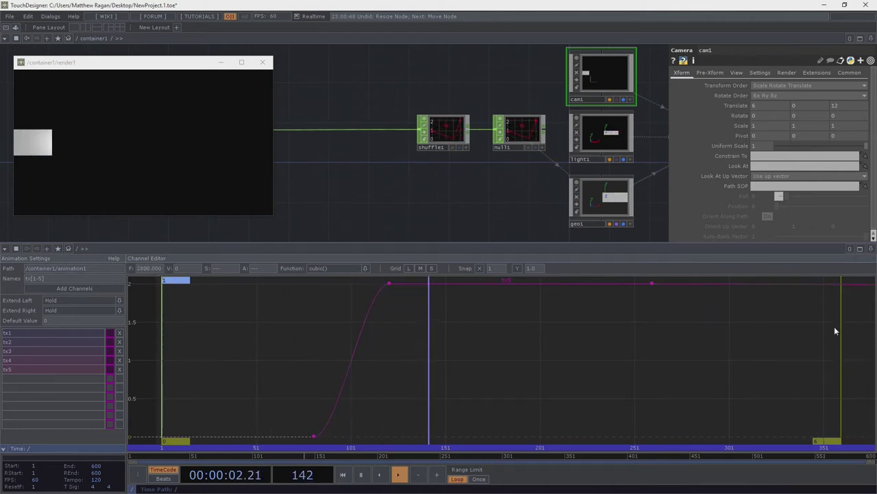
pyautogui.hotkey('ctrl', 'z')
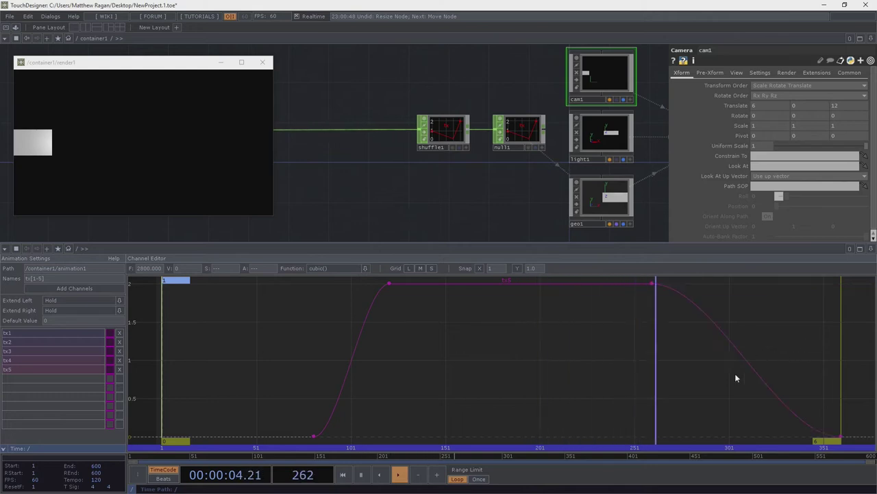
# Step: Move tx5's end key to frame 280 and check the positions of its other three keys
pyautogui.moveTo(807, 323); pyautogui.dragTo(860, 449)
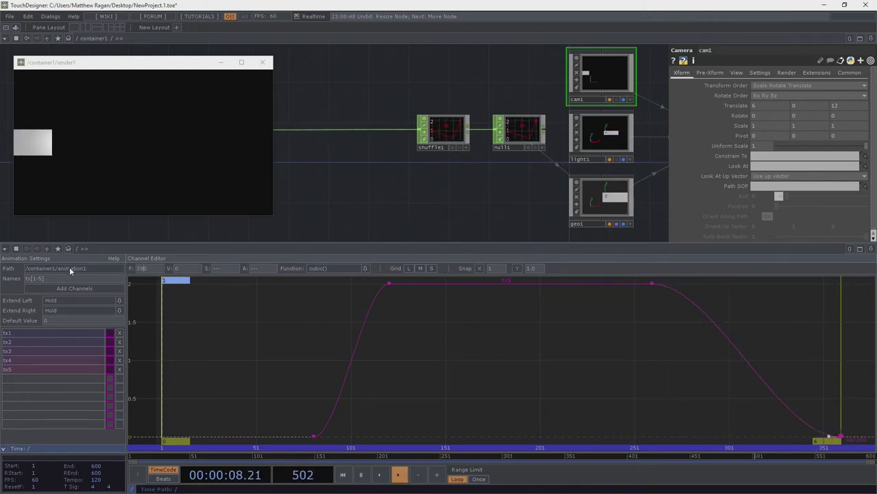
pyautogui.write('280')
pyautogui.press('Return')
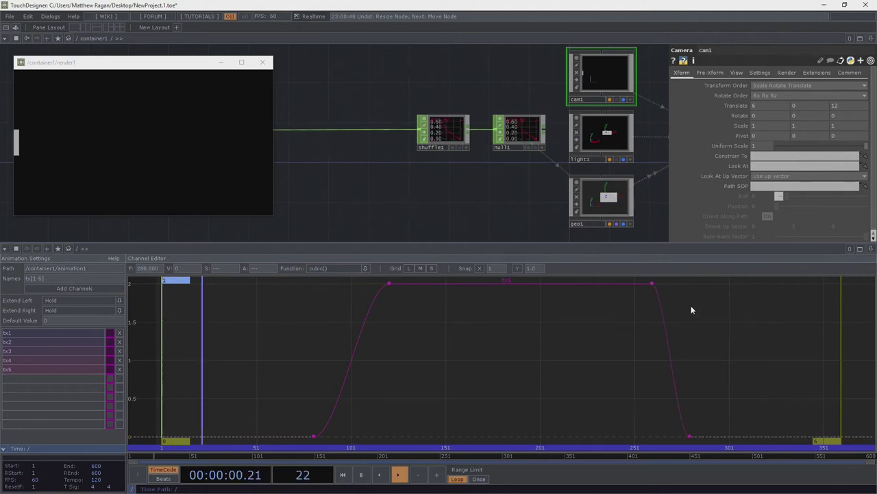
pyautogui.moveTo(307, 407); pyautogui.dragTo(350, 444)
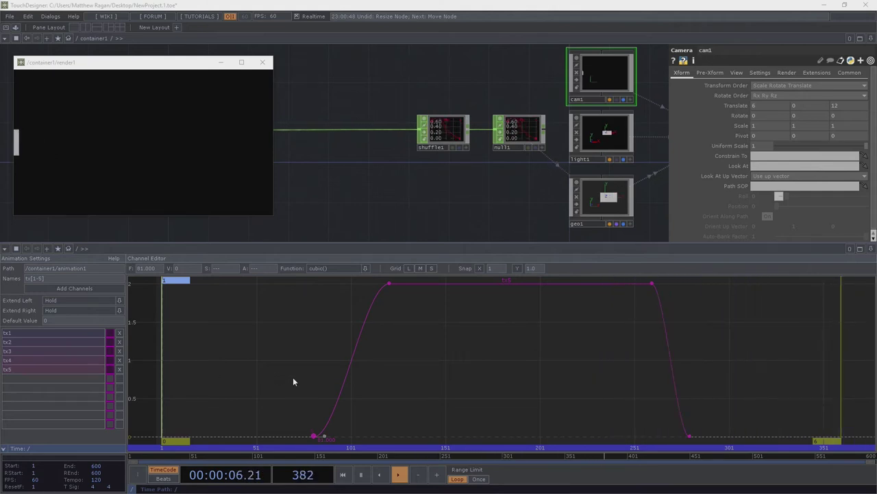
pyautogui.moveTo(414, 372); pyautogui.dragTo(353, 291)
pyautogui.moveTo(719, 336); pyautogui.dragTo(581, 273)
pyautogui.moveTo(460, 195); pyautogui.dragTo(367, 189)
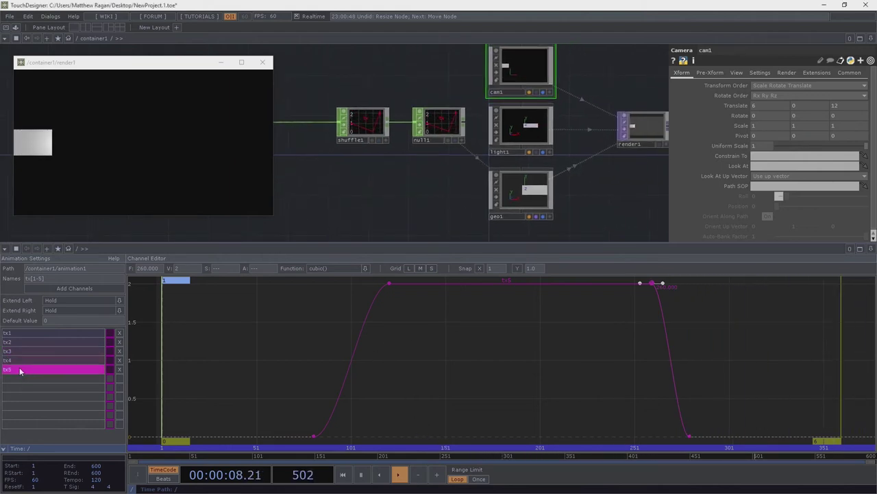
# Step: Select the tx2 channel and move its starting key to frame 61
pyautogui.click(37, 343)
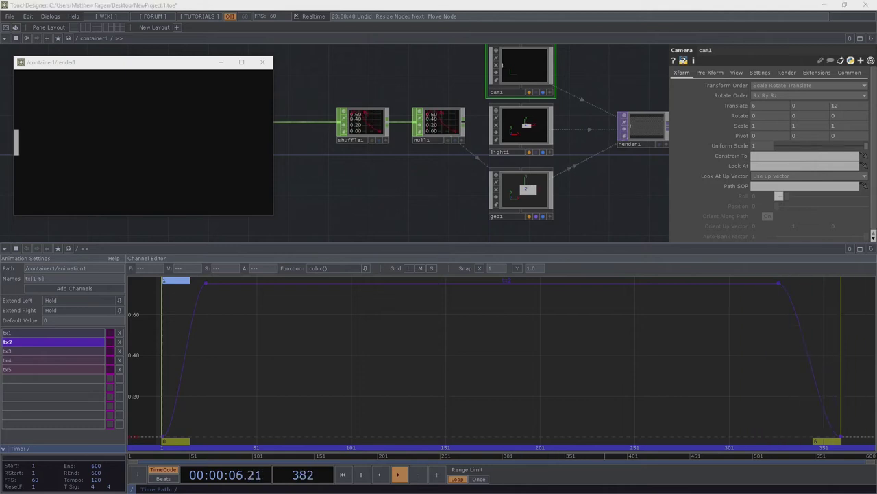
pyautogui.moveTo(240, 375); pyautogui.dragTo(161, 445)
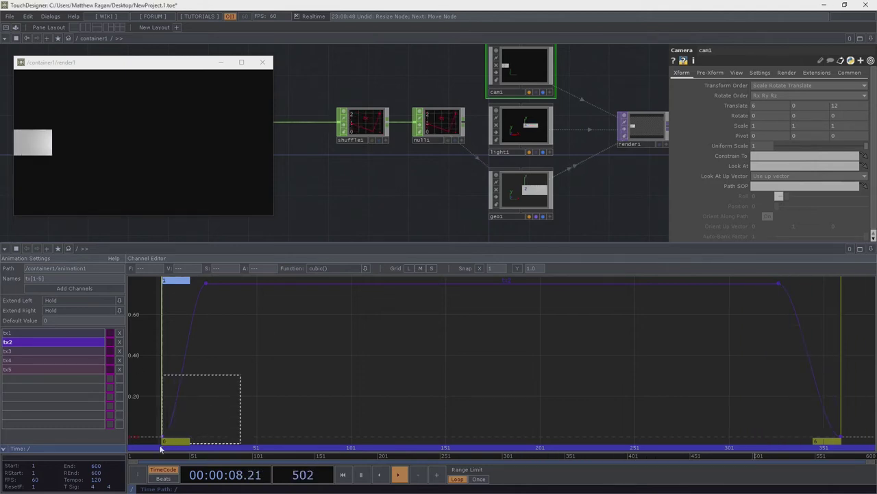
pyautogui.moveTo(161, 270); pyautogui.dragTo(109, 271)
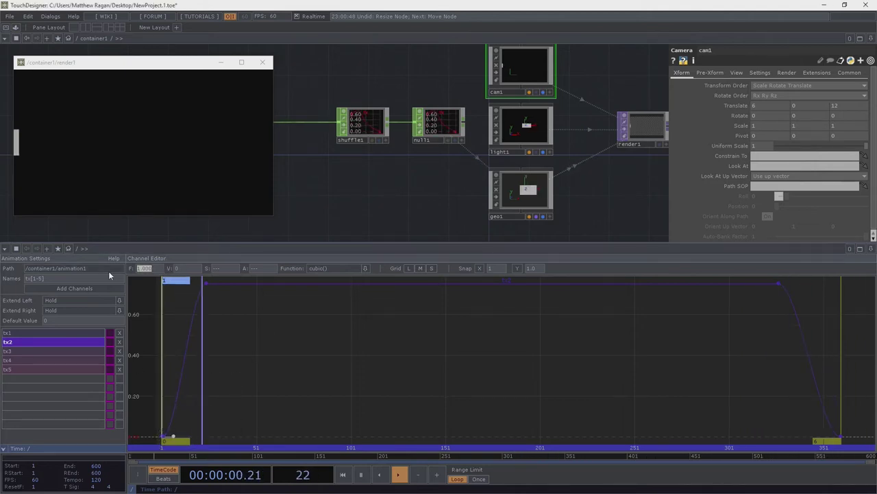
pyautogui.write('61')
pyautogui.press('Return')
# Step: Place tx2's first plateau key at frame 101 with a value of 4
pyautogui.moveTo(322, 357); pyautogui.dragTo(240, 280)
pyautogui.click(152, 269)
pyautogui.write('10')
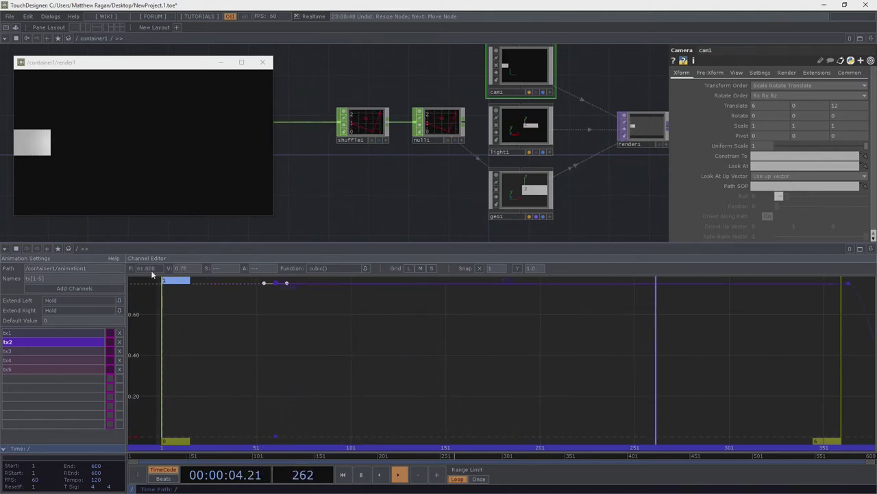
pyautogui.write('1')
pyautogui.press('Return')
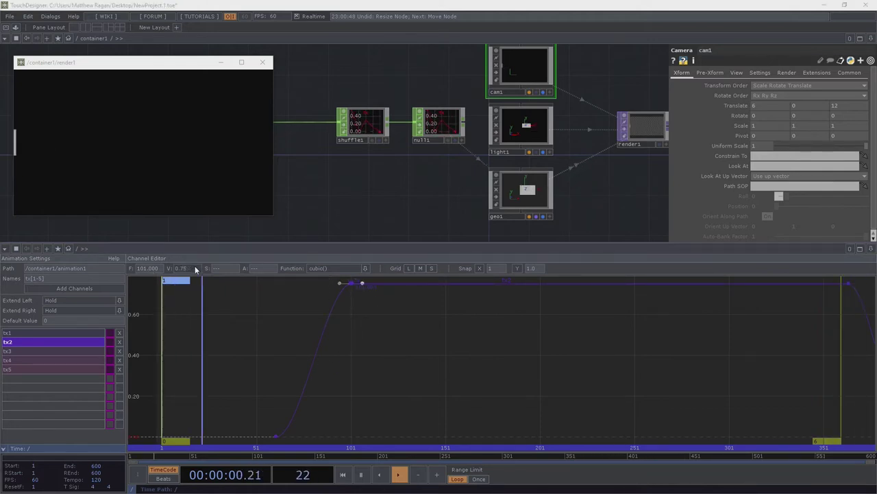
pyautogui.moveTo(196, 269); pyautogui.dragTo(157, 271)
pyautogui.write('4')
pyautogui.press('Return')
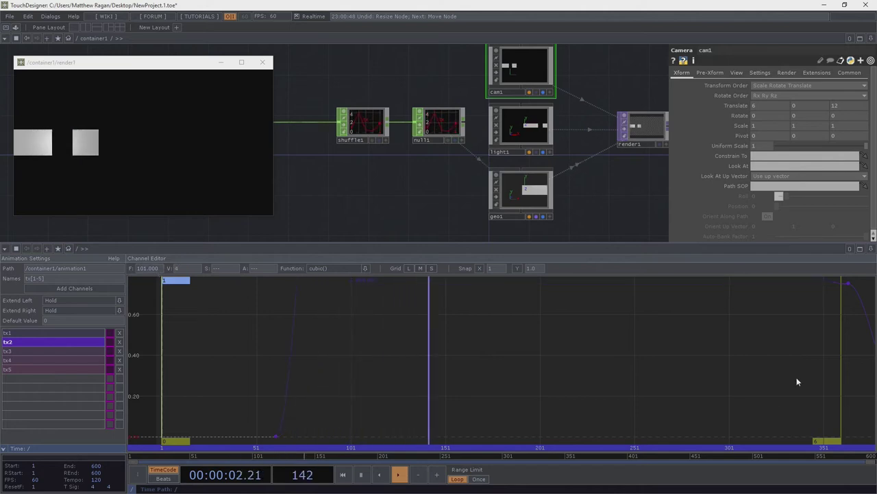
# Step: Give tx2's second plateau key a value of 4 and move it to frame 280
pyautogui.press('h')
pyautogui.moveTo(632, 348); pyautogui.dragTo(767, 412)
pyautogui.click(183, 268)
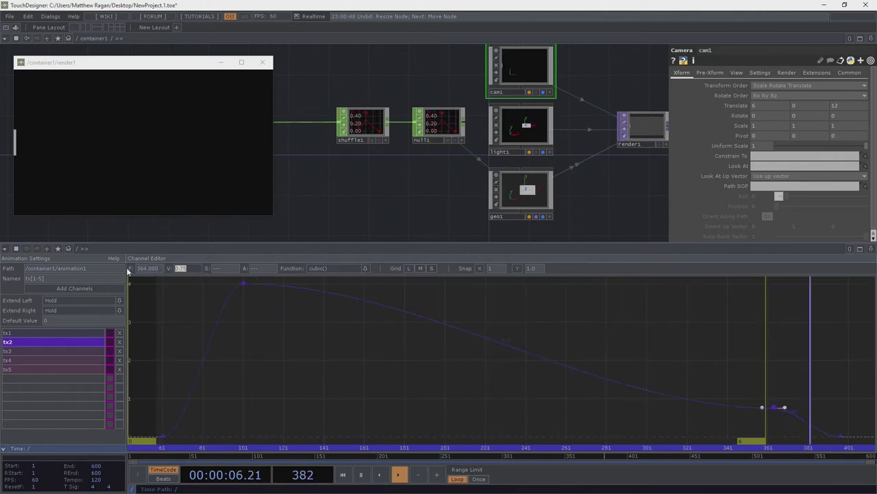
pyautogui.write('4')
pyautogui.press('Return')
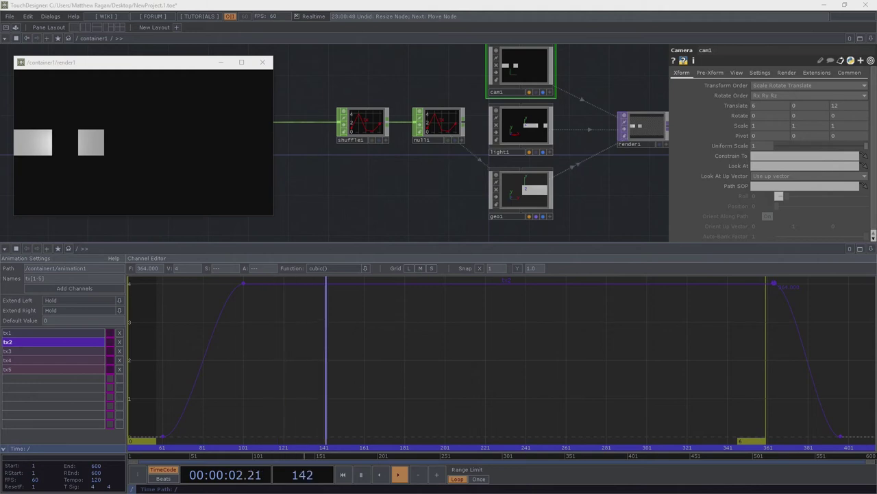
pyautogui.click(773, 282)
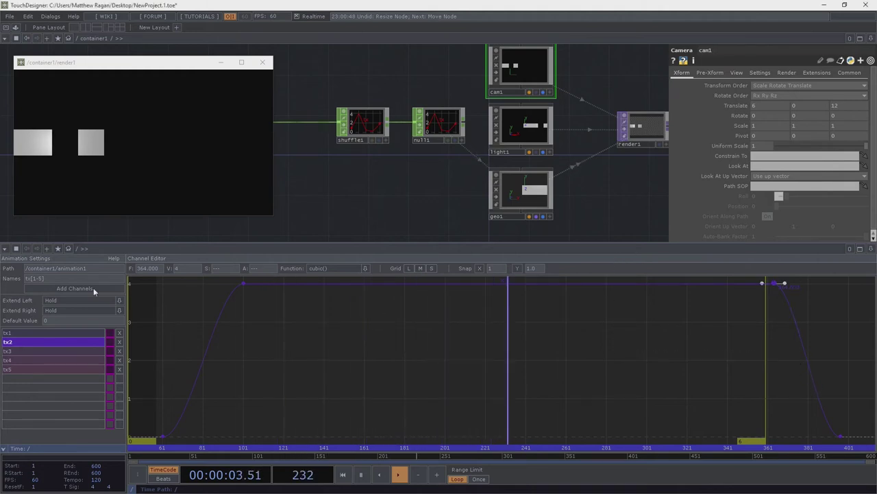
pyautogui.click(147, 268)
pyautogui.write('280')
pyautogui.press('Return')
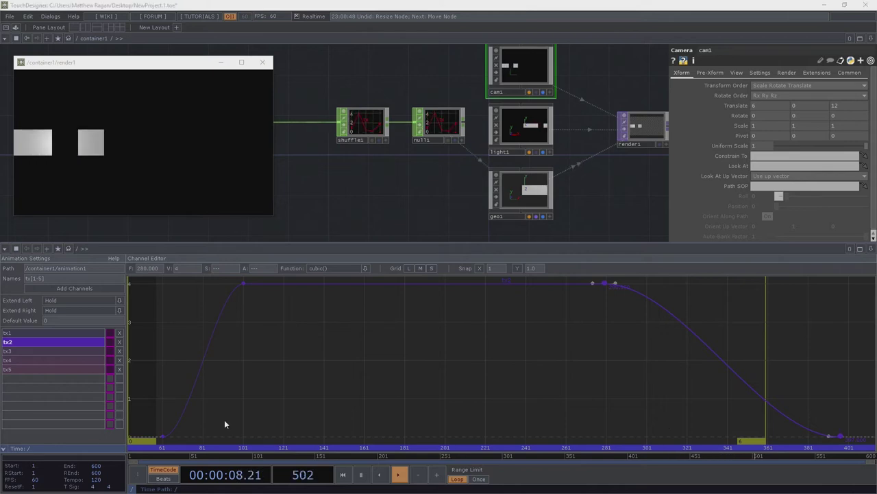
# Step: Move tx2's end key to frame 300
pyautogui.click(148, 268)
pyautogui.write('300')
pyautogui.press('Return')
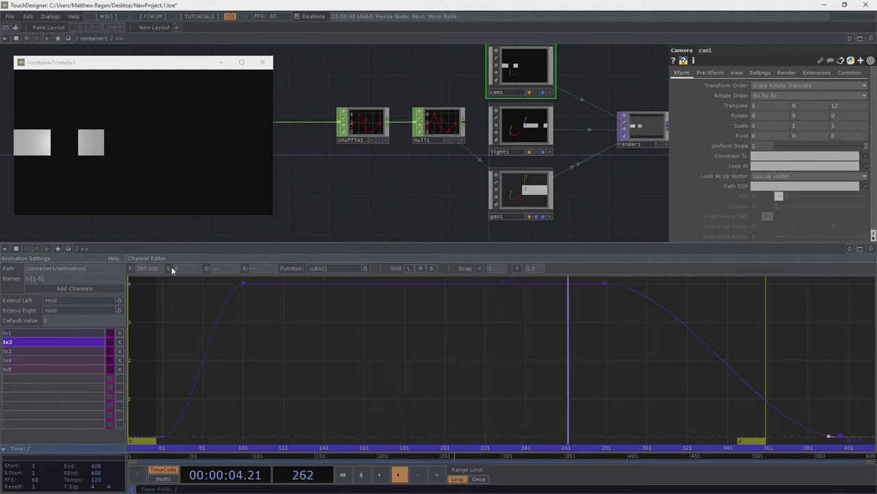
pyautogui.click(146, 269)
pyautogui.write('300')
pyautogui.press('Return')
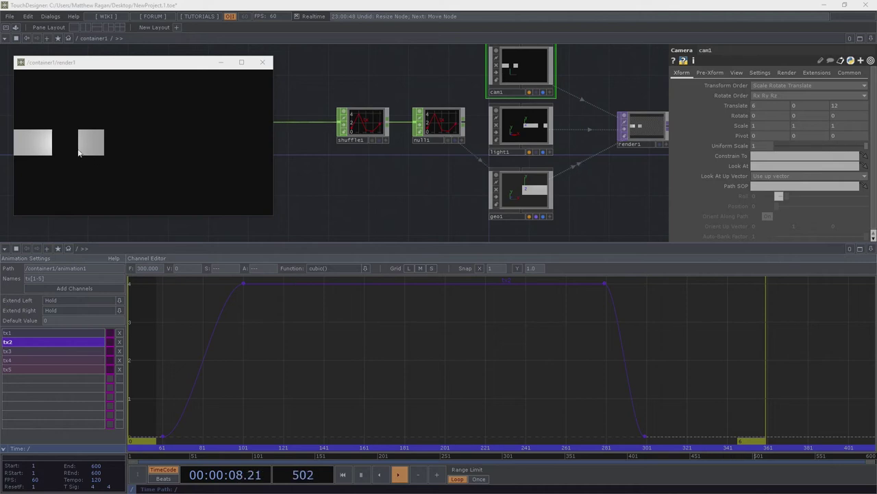
# Step: Select the tx3 channel and move its starting key to frame 41
pyautogui.click(69, 351)
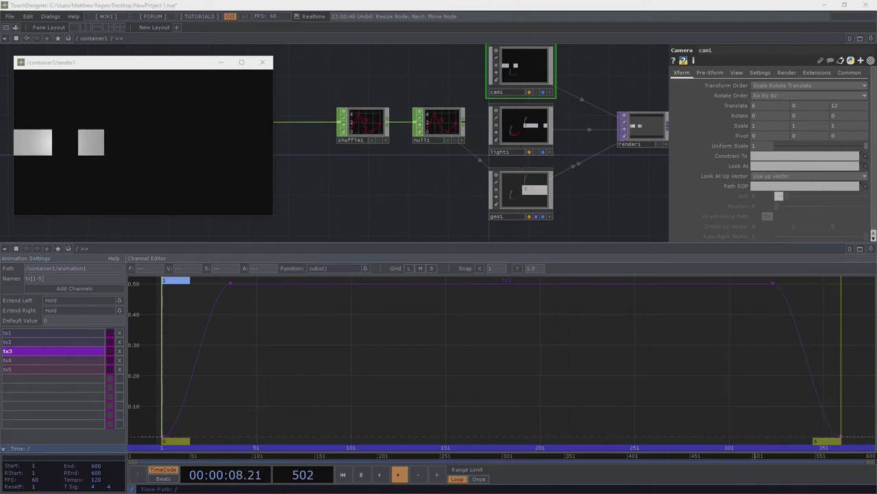
pyautogui.moveTo(208, 434); pyautogui.dragTo(180, 427)
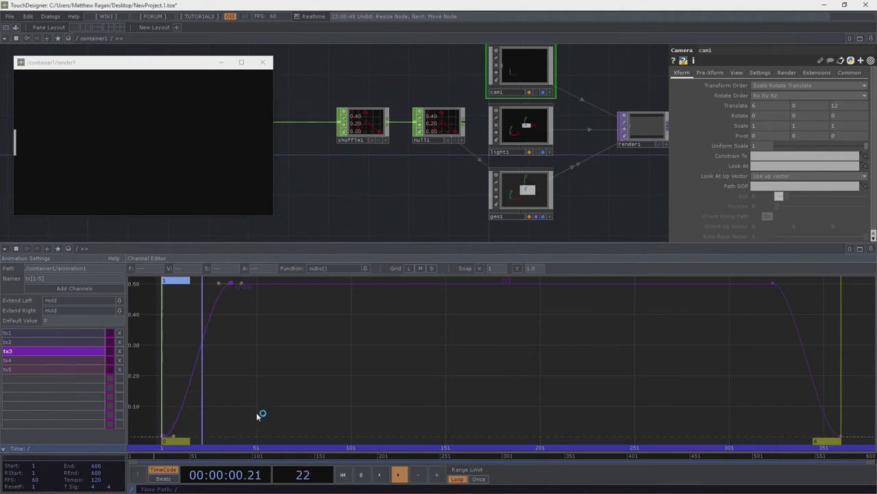
pyautogui.moveTo(245, 405); pyautogui.dragTo(300, 364, button='middle')
pyautogui.moveTo(372, 378); pyautogui.dragTo(182, 429)
pyautogui.write('41')
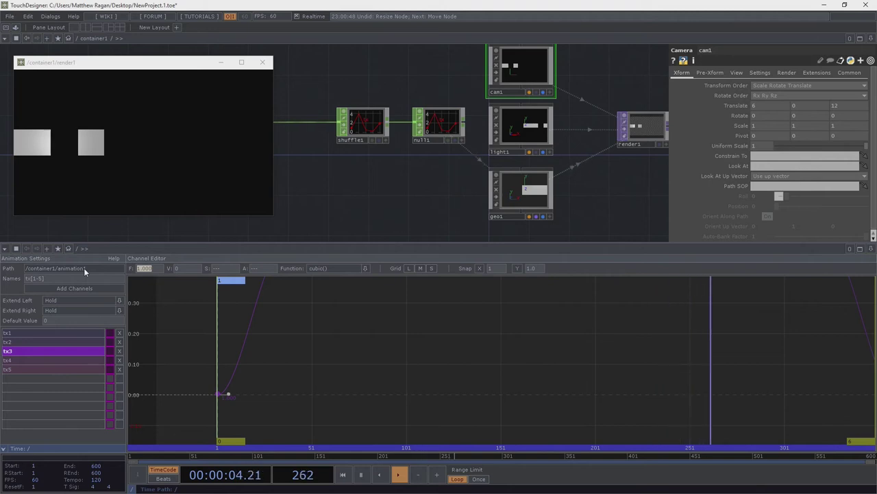
pyautogui.press('Return')
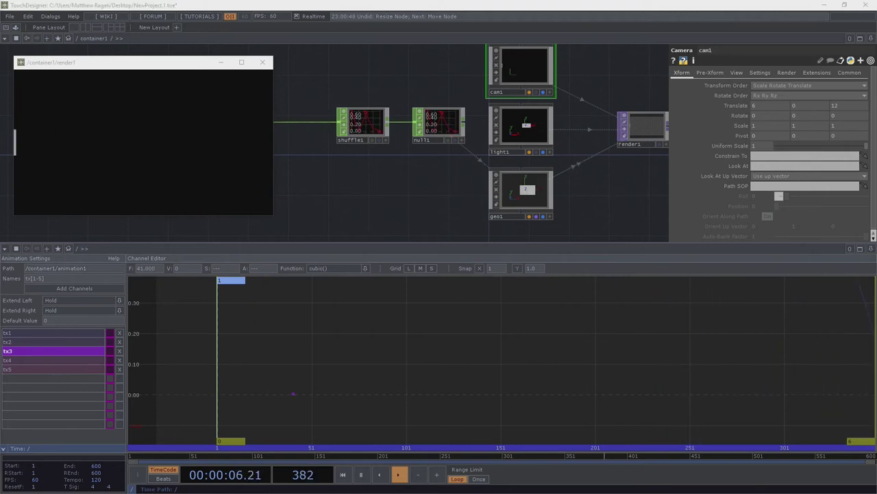
# Step: Place tx3's first plateau key at frame 81 with a value of 6
pyautogui.moveTo(340, 334); pyautogui.dragTo(321, 366, button='middle')
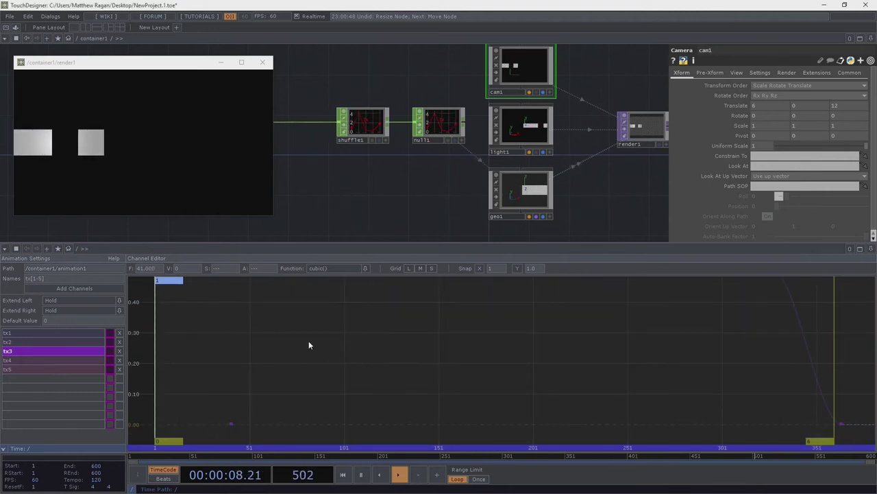
pyautogui.press('h')
pyautogui.click(153, 270)
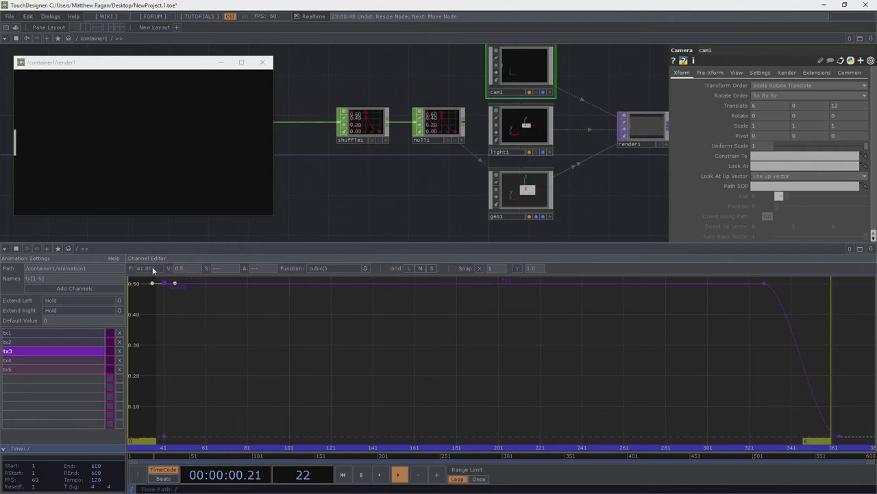
pyautogui.write('81')
pyautogui.press('Return')
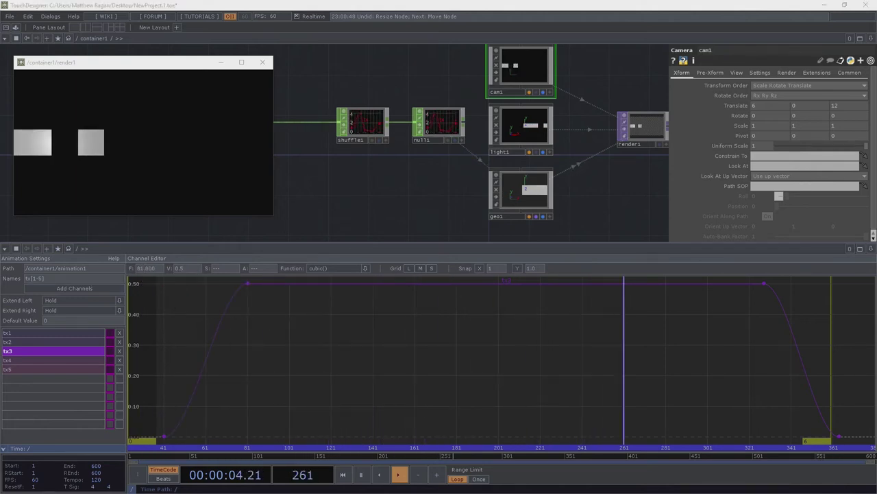
pyautogui.click(247, 283)
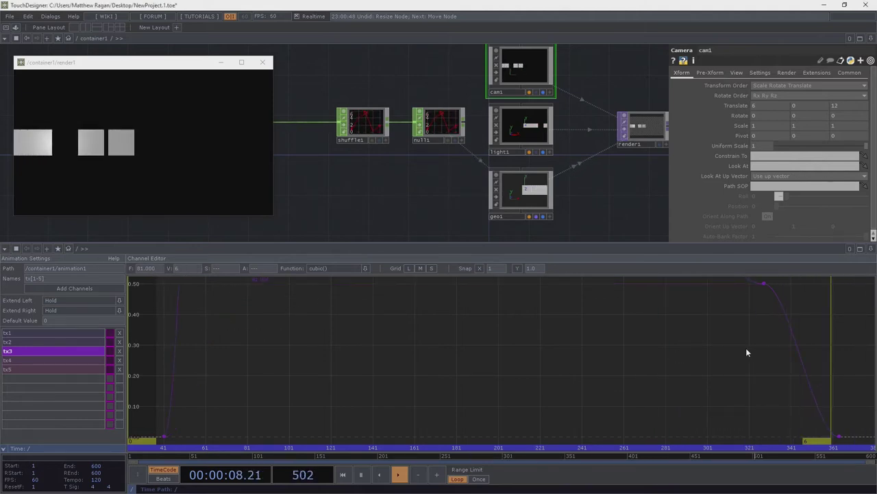
# Step: Give tx3's second plateau key a value of 6 and move it to frame 300
pyautogui.click(763, 283)
pyautogui.moveTo(187, 269); pyautogui.dragTo(120, 269)
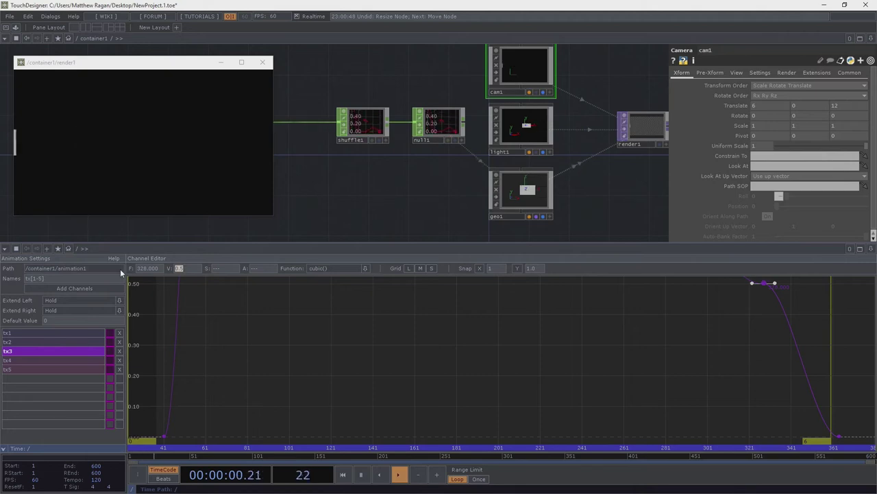
pyautogui.write('6')
pyautogui.press('Return')
pyautogui.press('h')
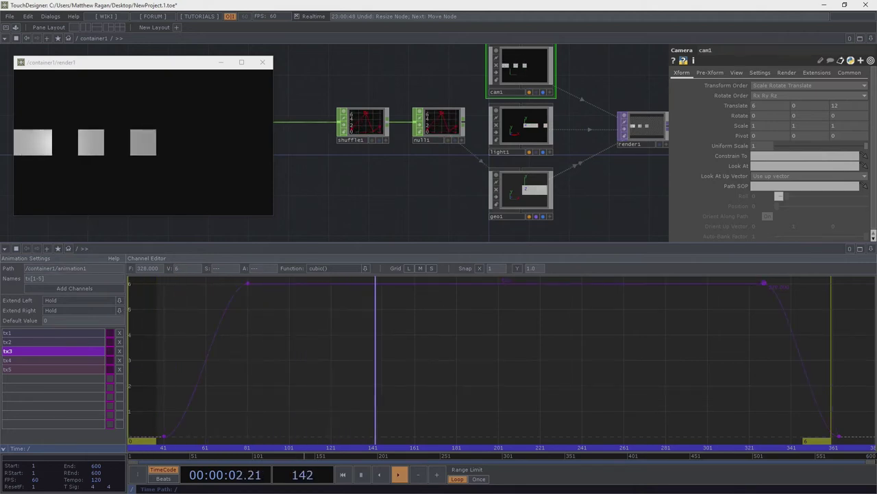
pyautogui.moveTo(779, 351); pyautogui.dragTo(741, 270)
pyautogui.click(153, 269)
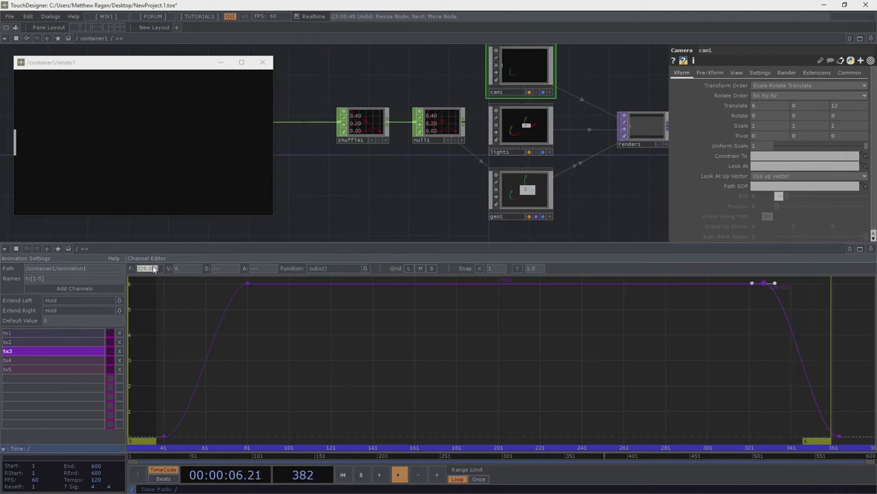
pyautogui.write('300')
pyautogui.press('Return')
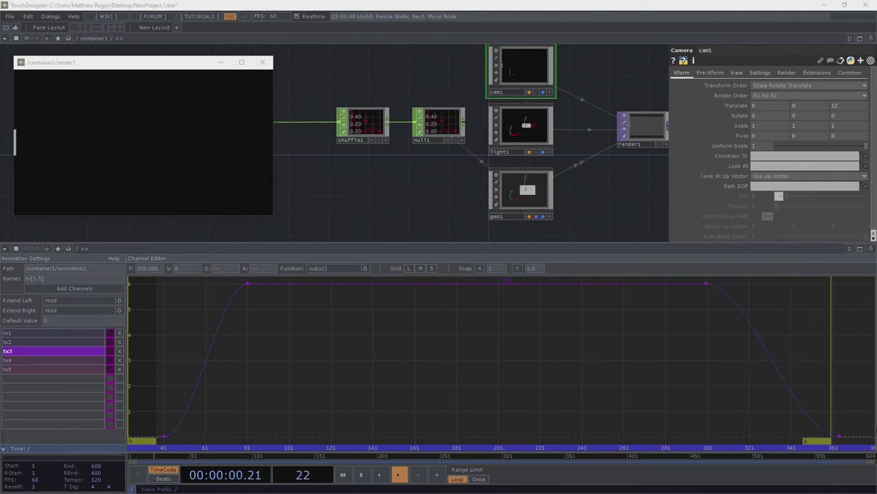
# Step: Move tx3's end key to frame 320
pyautogui.click(154, 268)
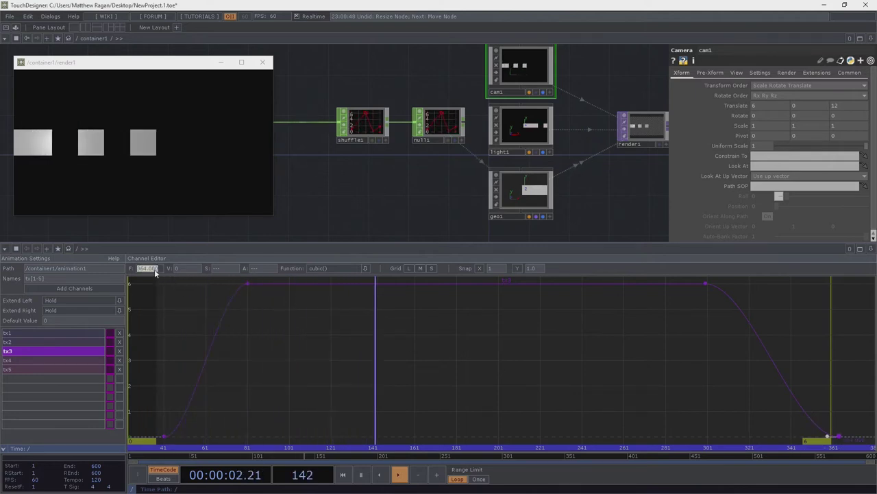
pyautogui.write('2')
pyautogui.press('BackSpace')
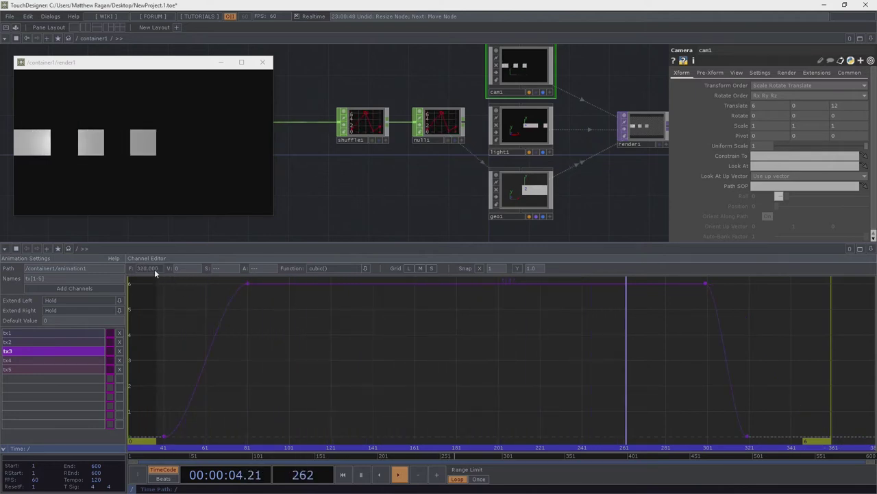
# Step: Select the tx4 channel and move its starting key to frame 21
pyautogui.click(77, 359)
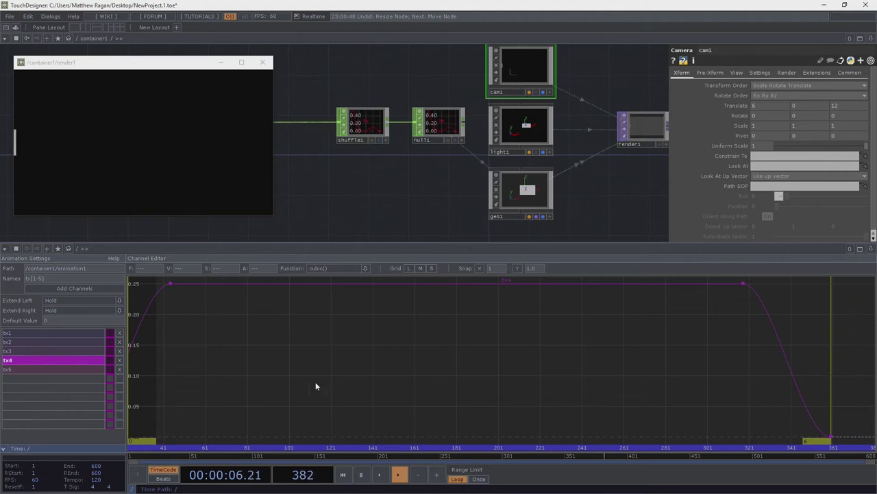
pyautogui.press('h')
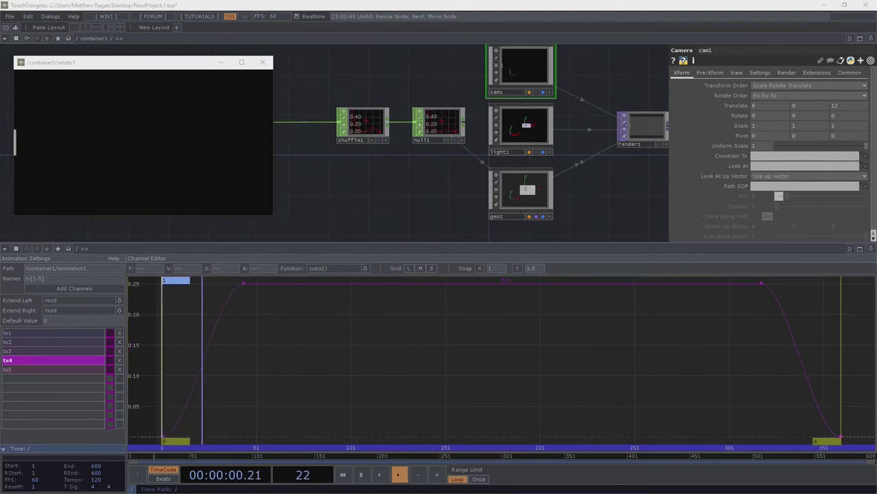
pyautogui.moveTo(262, 402); pyautogui.dragTo(141, 451)
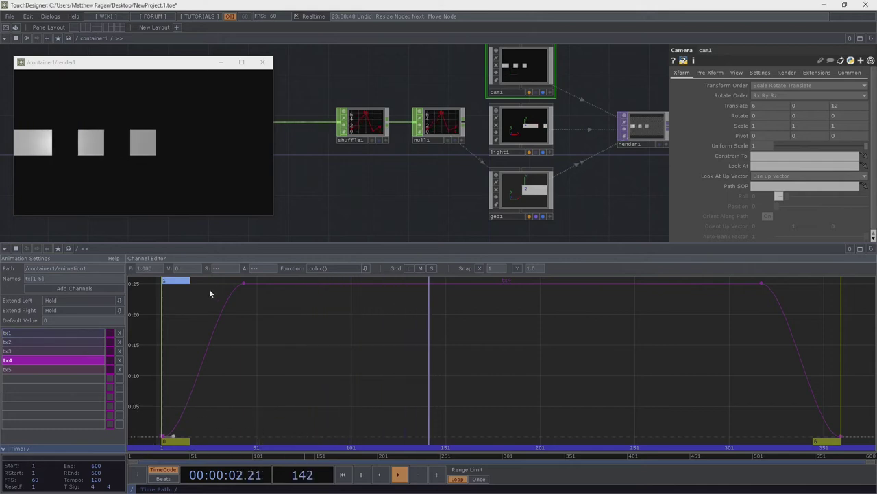
pyautogui.moveTo(154, 269); pyautogui.dragTo(92, 269)
pyautogui.write('21')
pyautogui.press('Return')
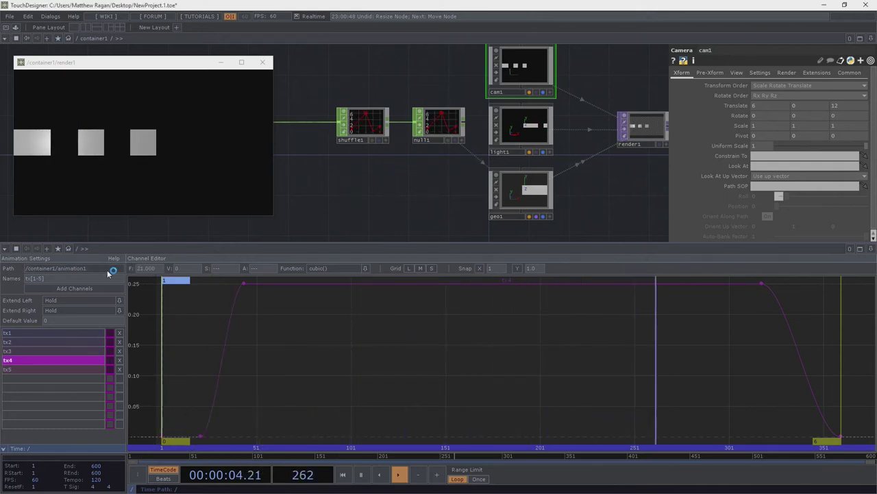
# Step: Move tx4's first plateau key to frame 61 and set the value of both plateau keys to 8
pyautogui.moveTo(346, 374); pyautogui.dragTo(213, 276)
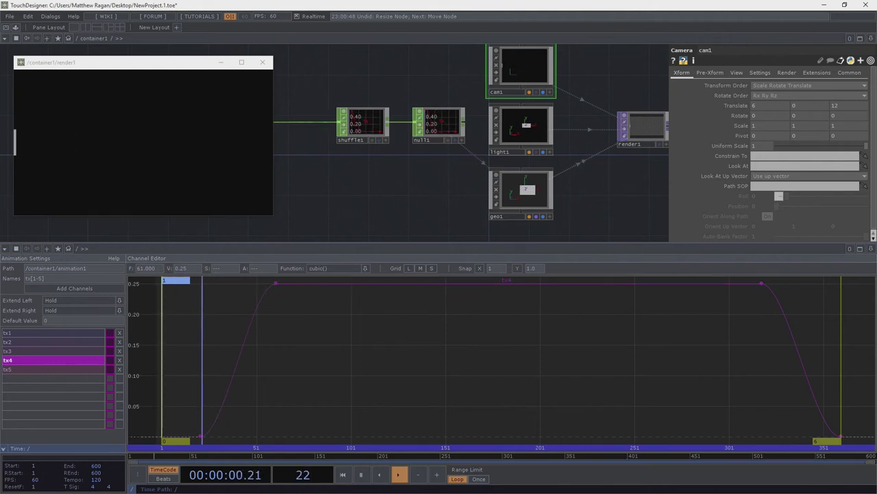
pyautogui.moveTo(782, 348); pyautogui.dragTo(181, 283)
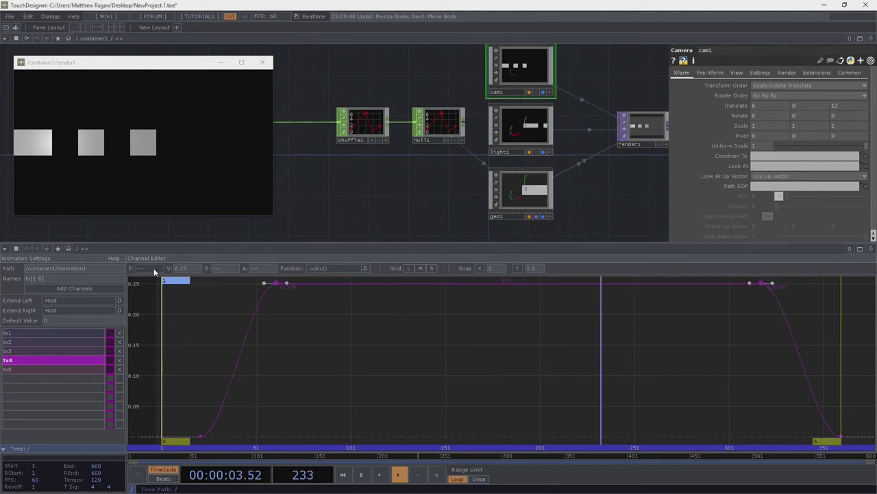
pyautogui.click(197, 272)
pyautogui.write('8')
pyautogui.press('Return')
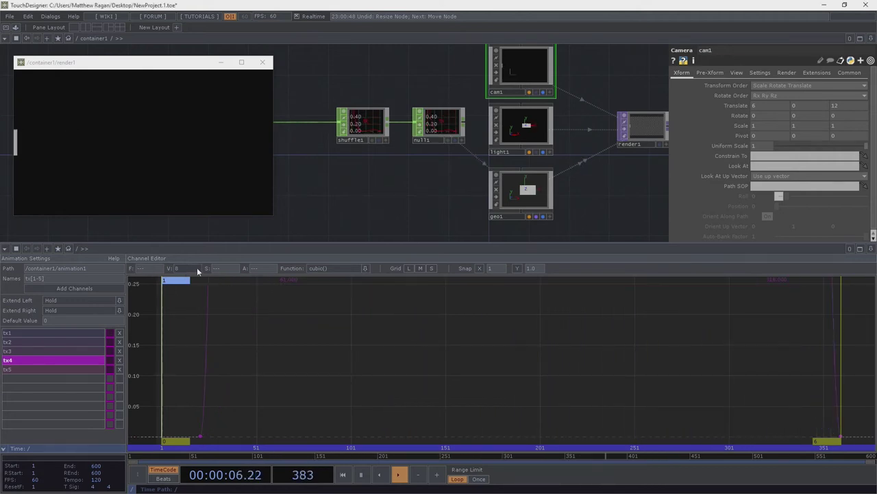
pyautogui.press('h')
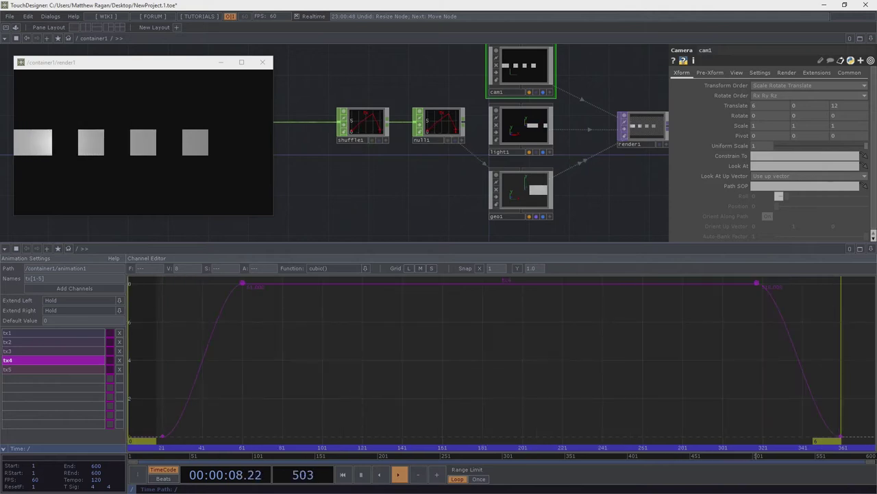
# Step: Move tx4's second plateau key to frame 320
pyautogui.click(756, 282)
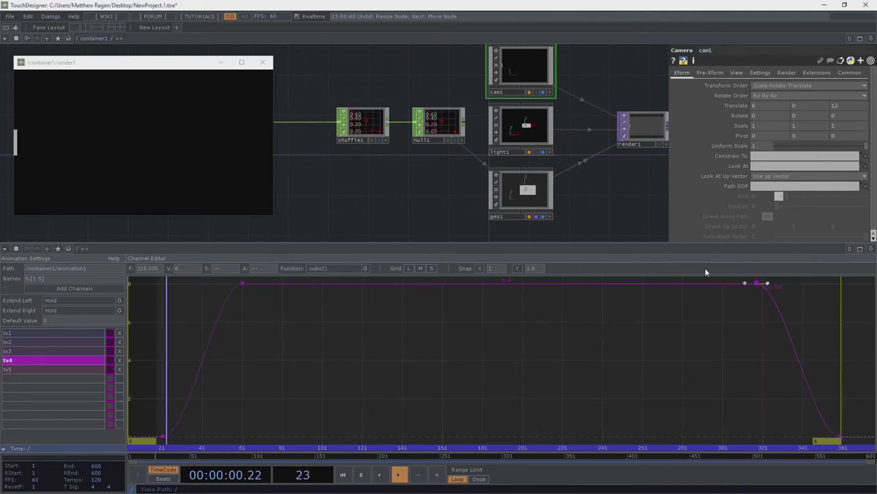
pyautogui.click(151, 268)
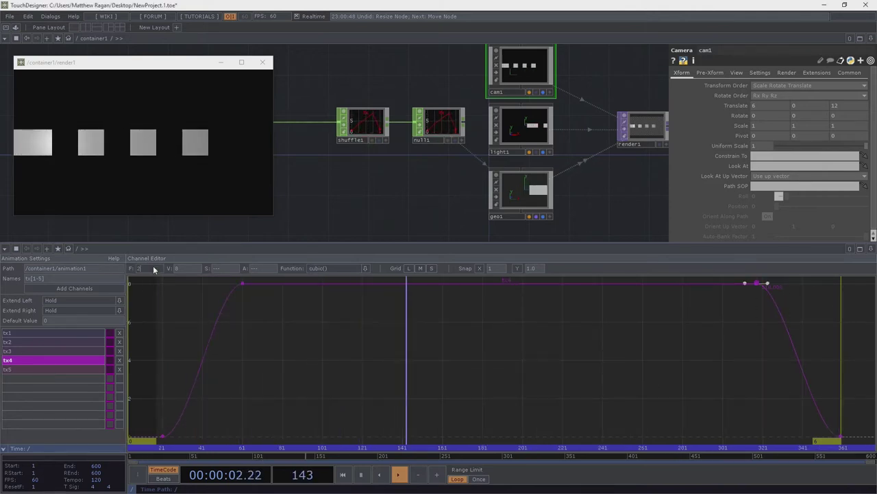
pyautogui.write('320')
pyautogui.press('Return')
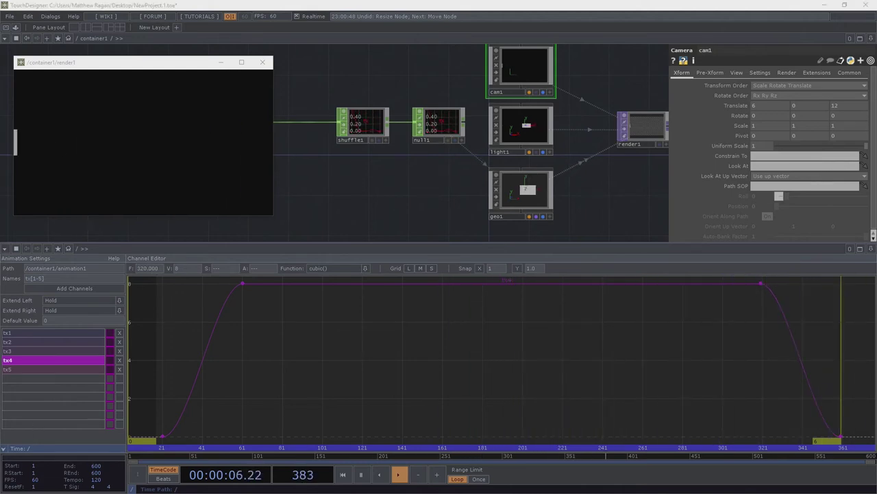
# Step: Undo the accidental key move on tx4 and place its end key at frame 340
pyautogui.moveTo(822, 416); pyautogui.dragTo(860, 446)
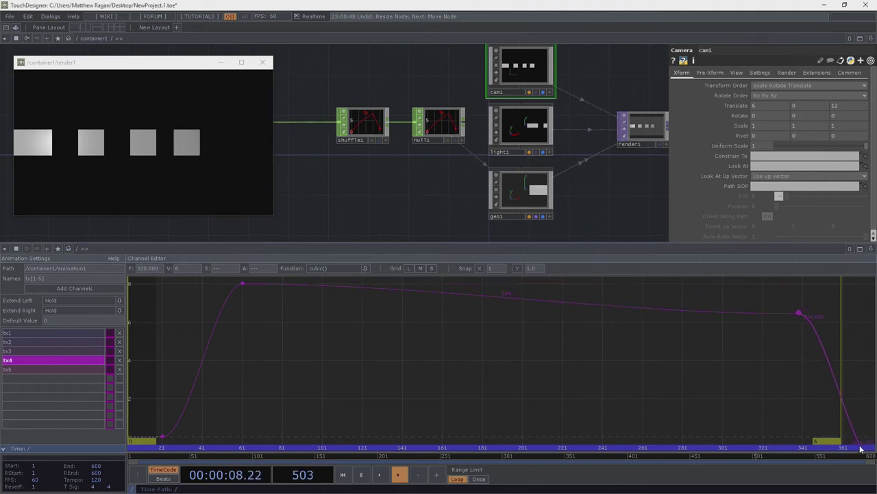
pyautogui.hotkey('ctrl', 'z')
pyautogui.moveTo(774, 392); pyautogui.dragTo(850, 443)
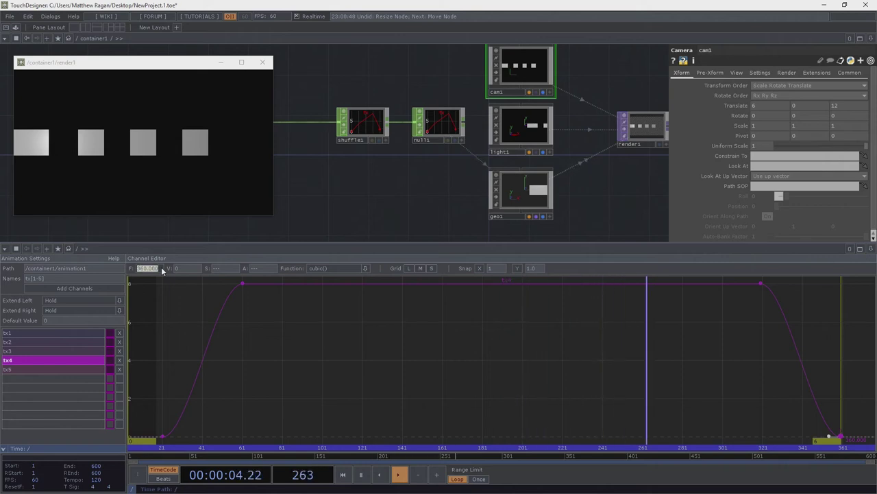
pyautogui.write('340')
pyautogui.press('Return')
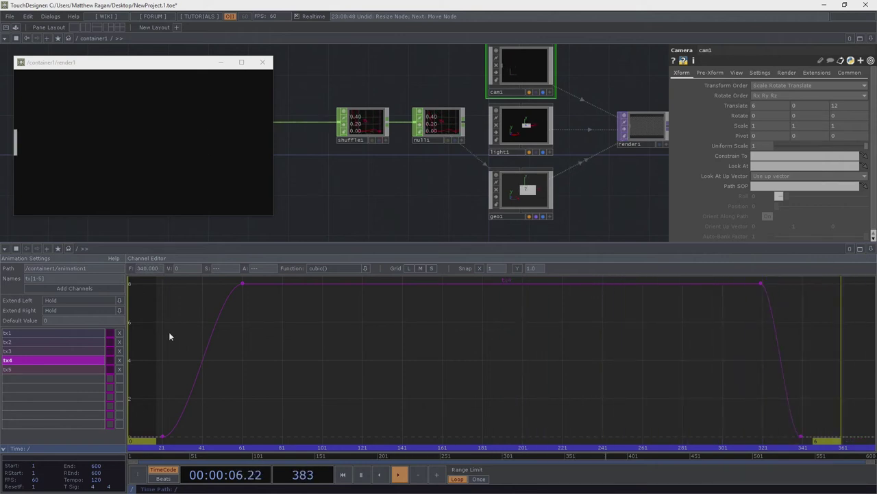
# Step: Select the tx5 channel and set the value of both its plateau keys to 10
pyautogui.click(63, 368)
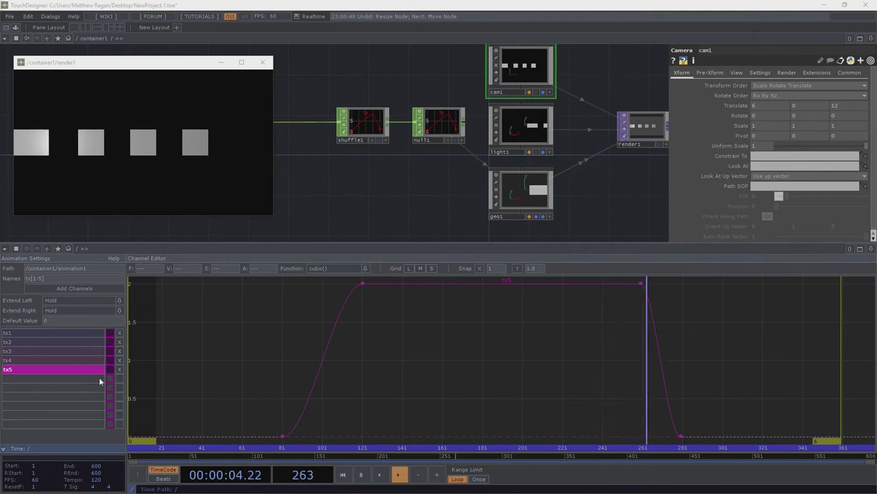
pyautogui.moveTo(462, 353); pyautogui.dragTo(275, 266)
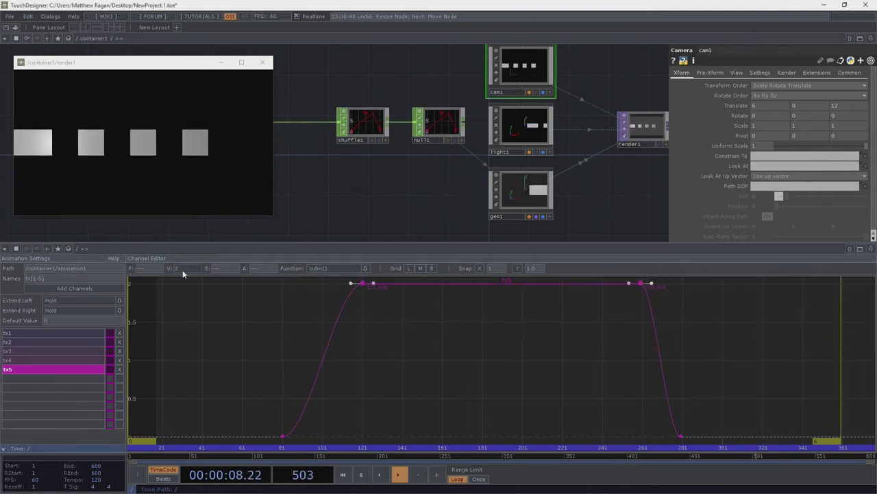
pyautogui.write('10')
pyautogui.press('Return')
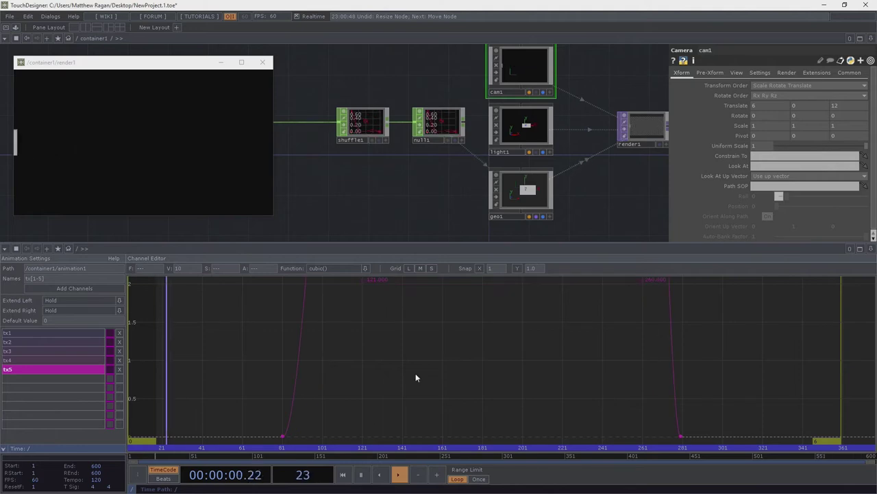
pyautogui.press('h')
# Step: Try moving tx5's first plateau key to frame 81 and undo the move
pyautogui.moveTo(319, 340); pyautogui.dragTo(275, 275)
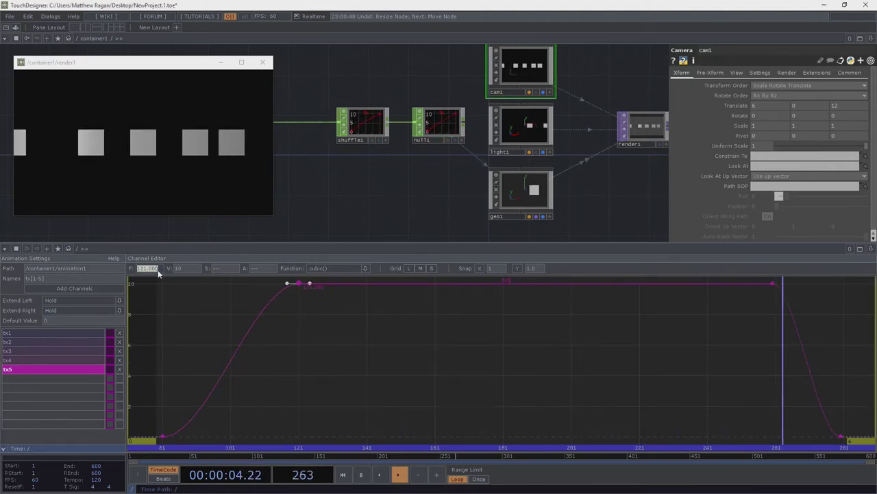
pyautogui.write('81')
pyautogui.press('Return')
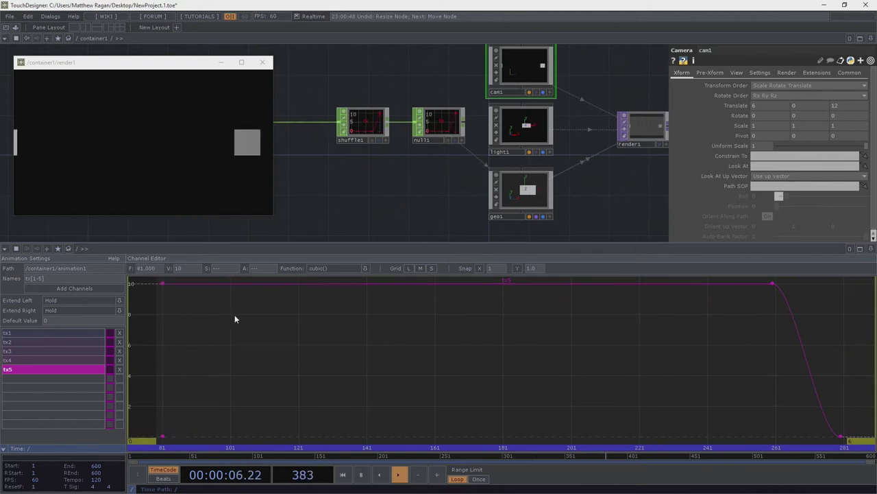
pyautogui.hotkey('ctrl', 'z')
pyautogui.moveTo(329, 341); pyautogui.dragTo(275, 264)
pyautogui.moveTo(163, 269); pyautogui.dragTo(139, 268)
pyautogui.write('81')
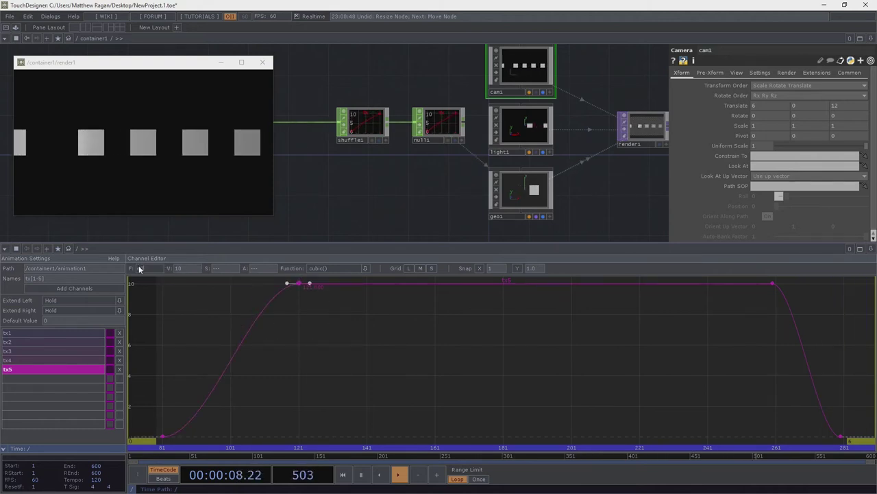
pyautogui.hotkey('ctrl', 'z')
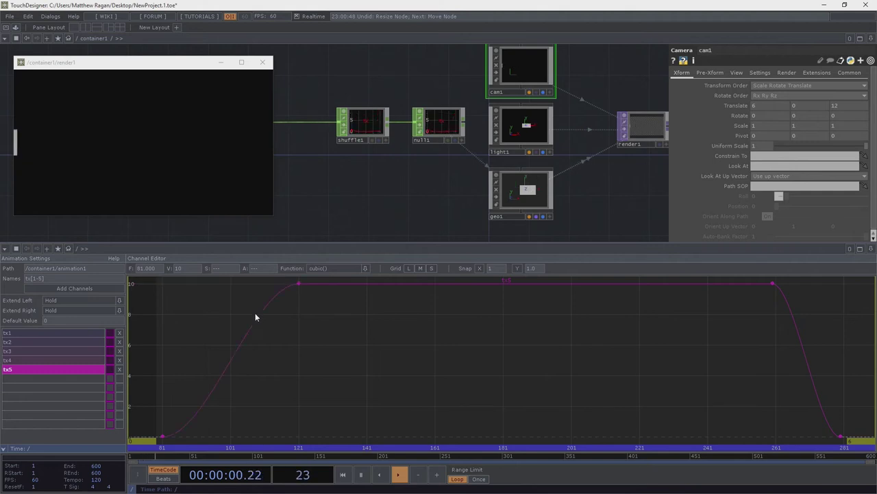
# Step: Move tx5's start key to frame 1
pyautogui.moveTo(341, 327); pyautogui.dragTo(277, 279)
pyautogui.moveTo(214, 428); pyautogui.dragTo(131, 443)
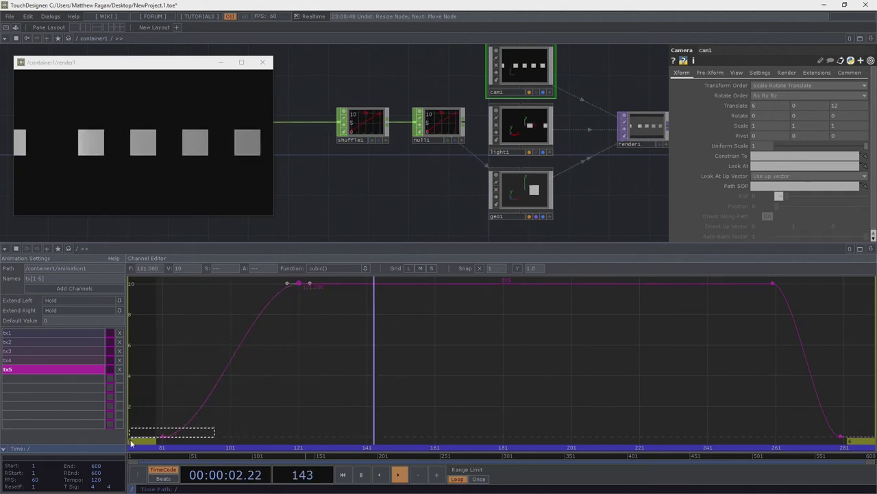
pyautogui.moveTo(265, 406); pyautogui.dragTo(348, 380, button='middle')
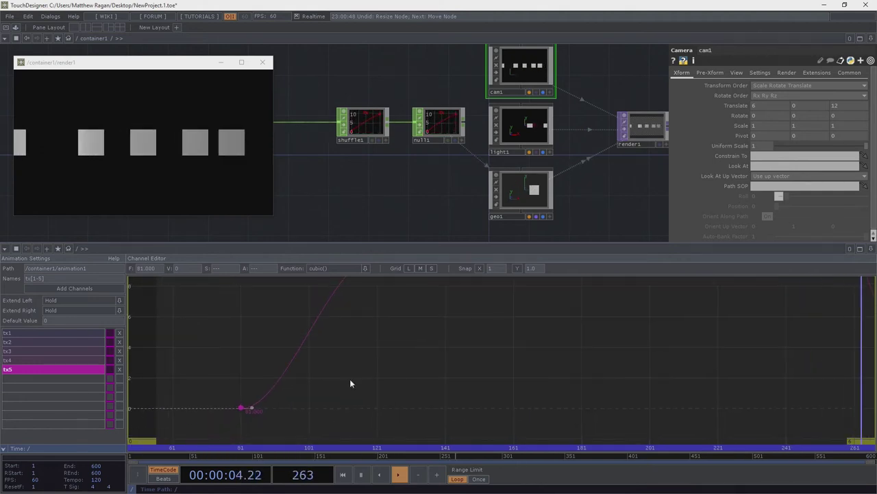
pyautogui.moveTo(356, 418); pyautogui.dragTo(195, 384)
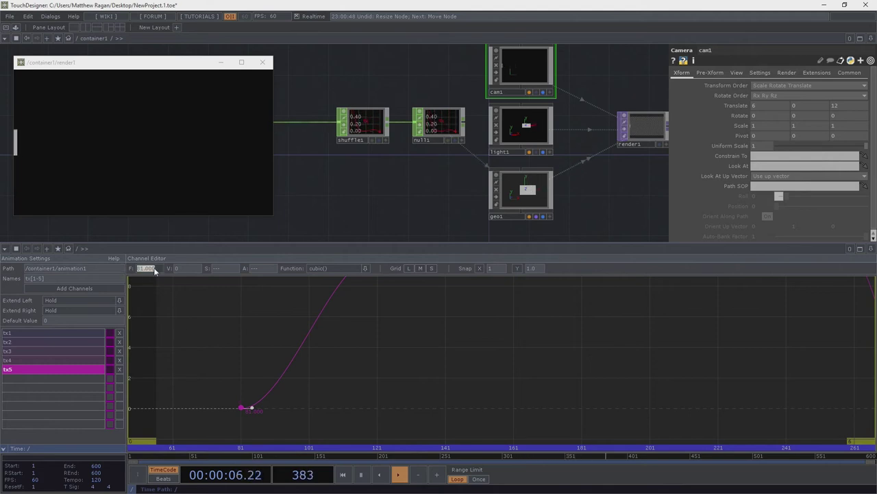
pyautogui.write('1')
pyautogui.press('Return')
pyautogui.press('h')
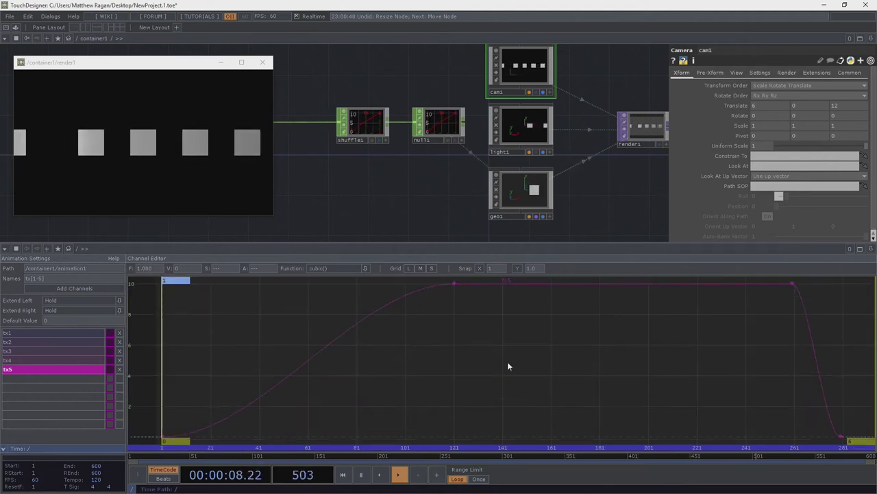
# Step: Move tx5's first plateau key to frame 41 and its second plateau key to frame 340
pyautogui.moveTo(509, 360); pyautogui.dragTo(442, 274)
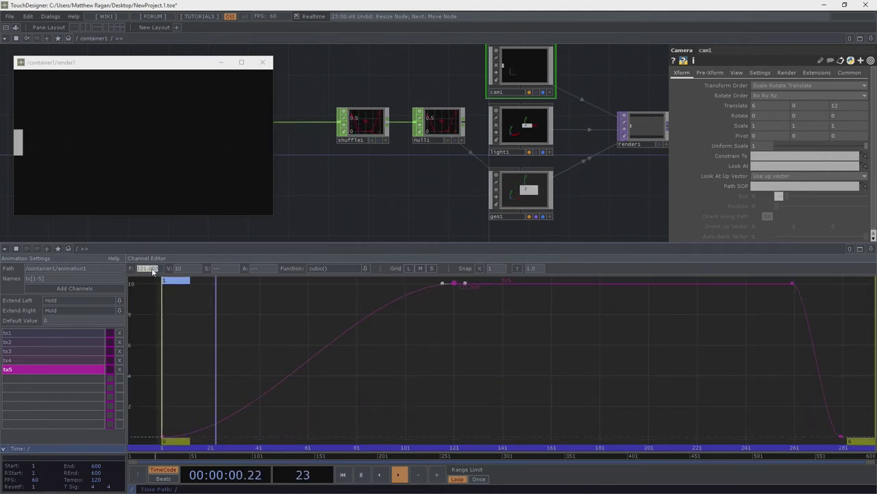
pyautogui.write('41')
pyautogui.press('Return')
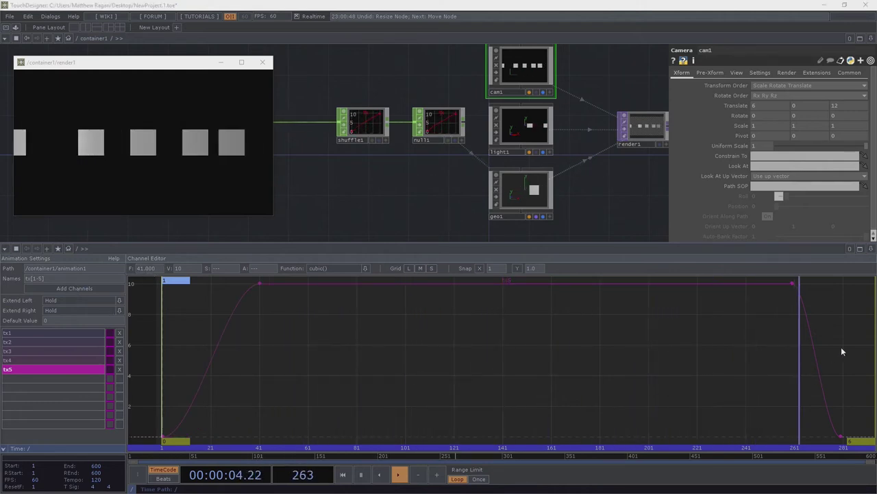
pyautogui.moveTo(841, 317); pyautogui.dragTo(733, 273)
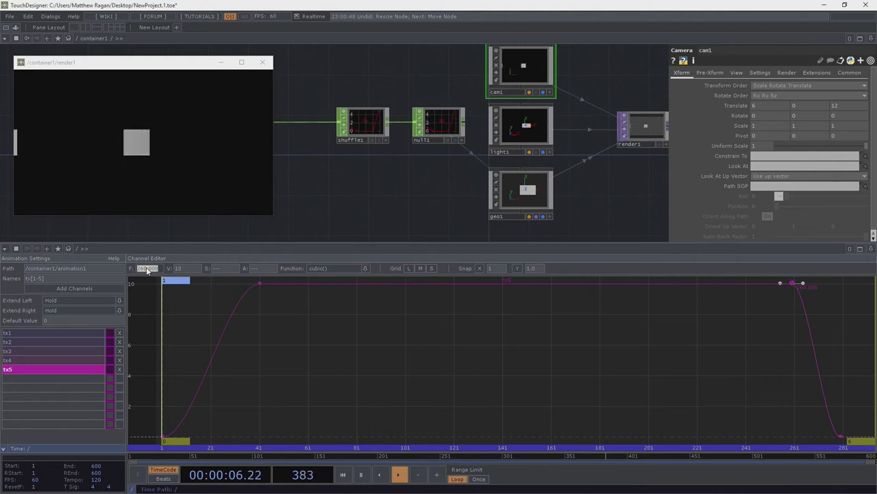
pyautogui.write('340')
pyautogui.press('Return')
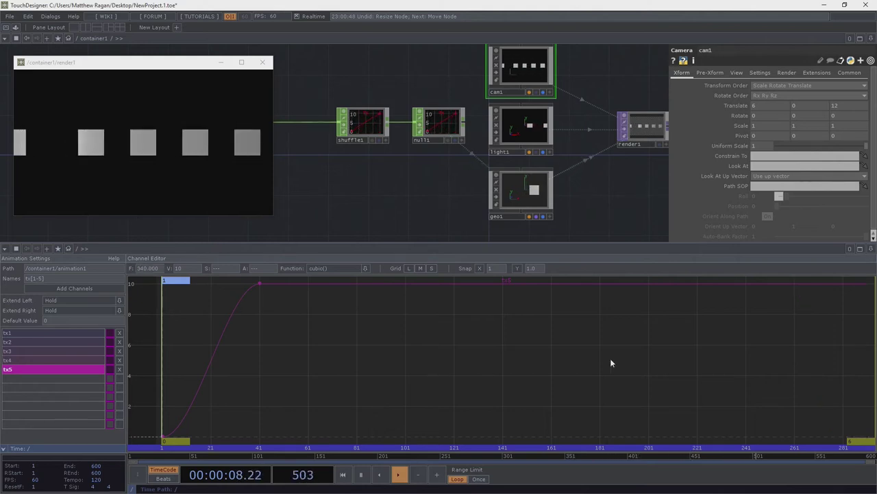
# Step: Move tx5's end key to frame 360
pyautogui.moveTo(813, 381); pyautogui.dragTo(850, 446)
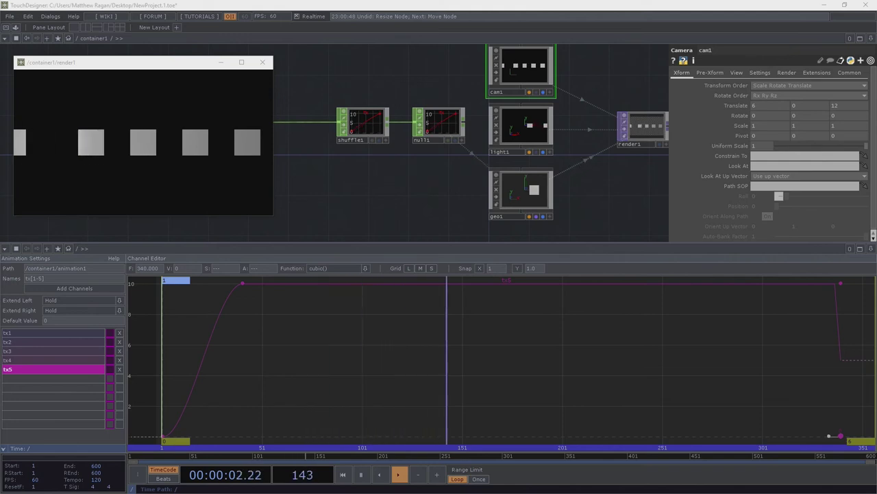
pyautogui.click(156, 271)
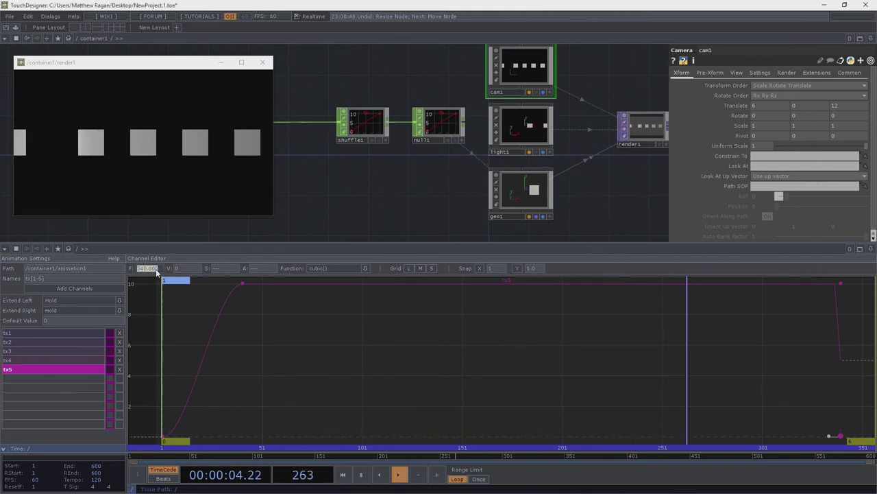
pyautogui.write('360')
pyautogui.press('Return')
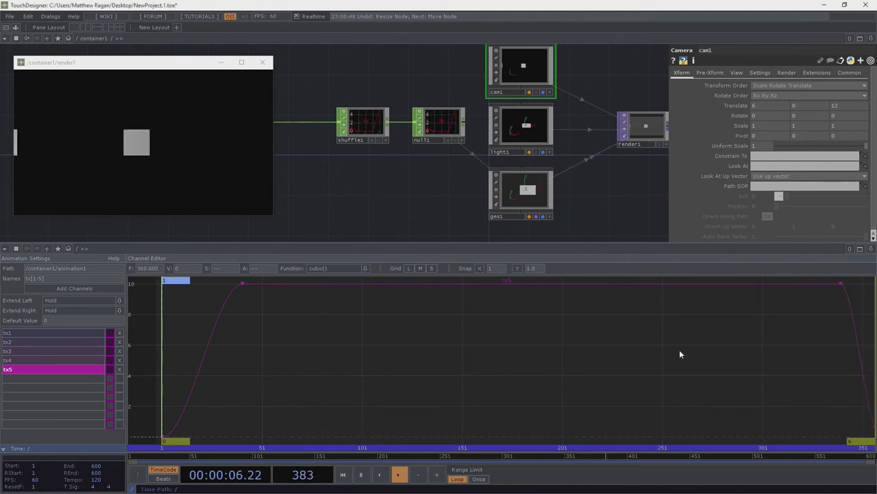
pyautogui.press('h')
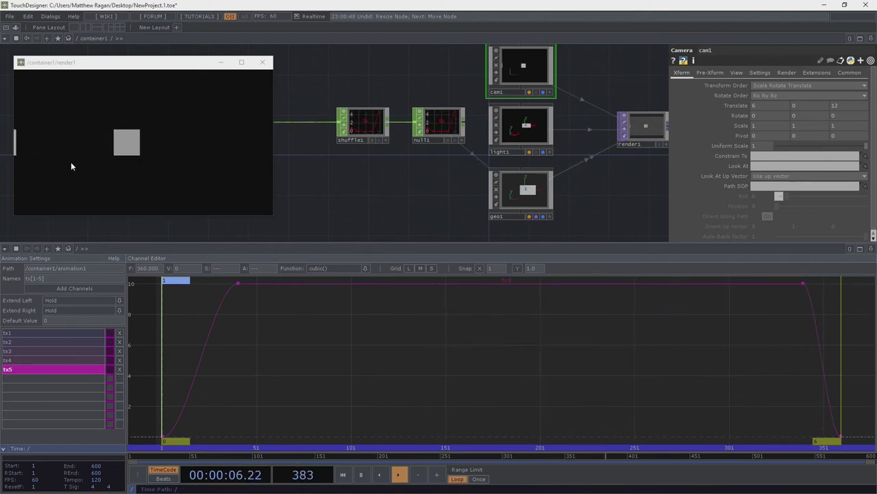
# Step: Examine tx1's curve alone and together with all five tx channels, comparing its key timing with tx2
pyautogui.click(77, 333)
pyautogui.moveTo(184, 276); pyautogui.dragTo(189, 277)
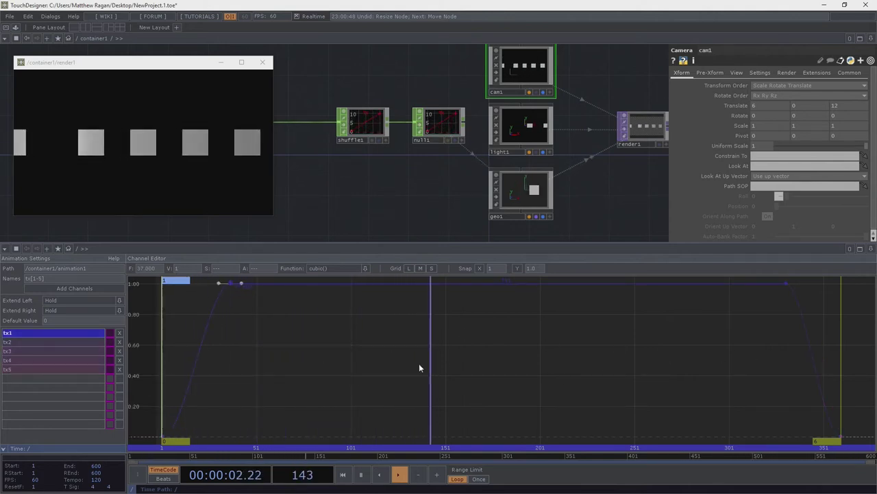
pyautogui.moveTo(60, 330); pyautogui.dragTo(71, 371)
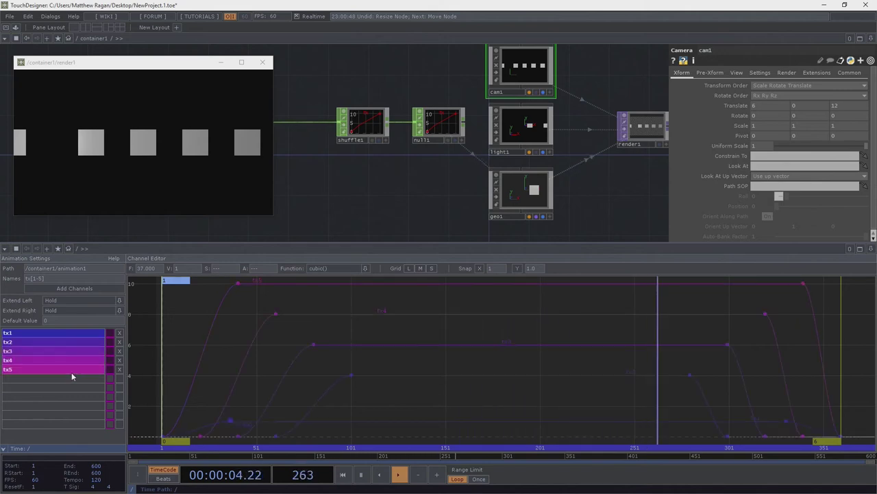
pyautogui.click(92, 386)
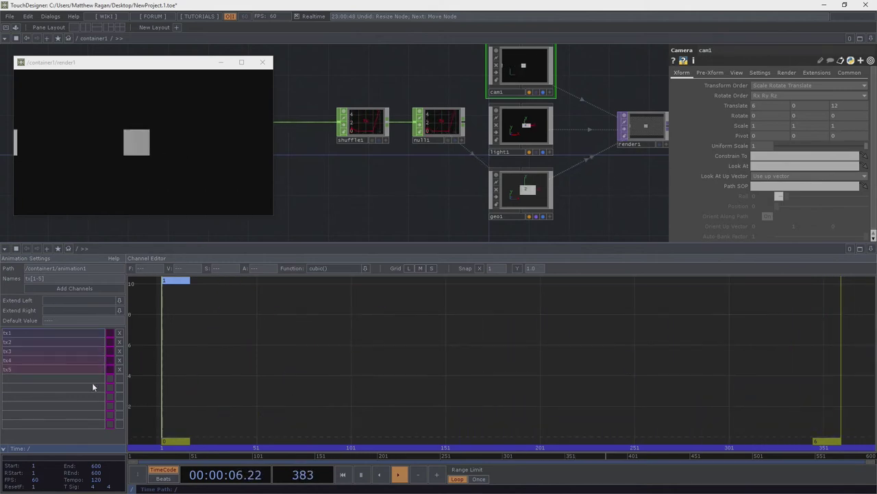
pyautogui.click(61, 368)
pyautogui.keyDown('shift'); pyautogui.click(69, 335); pyautogui.keyUp('shift')
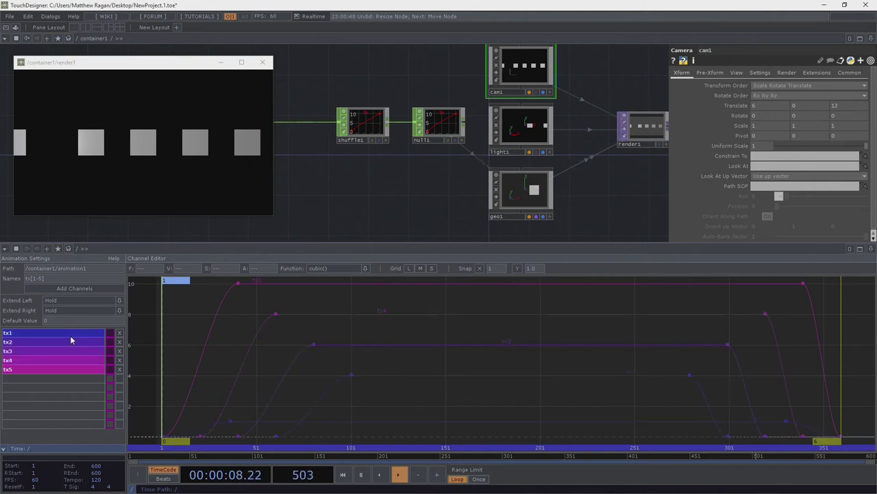
pyautogui.click(229, 420)
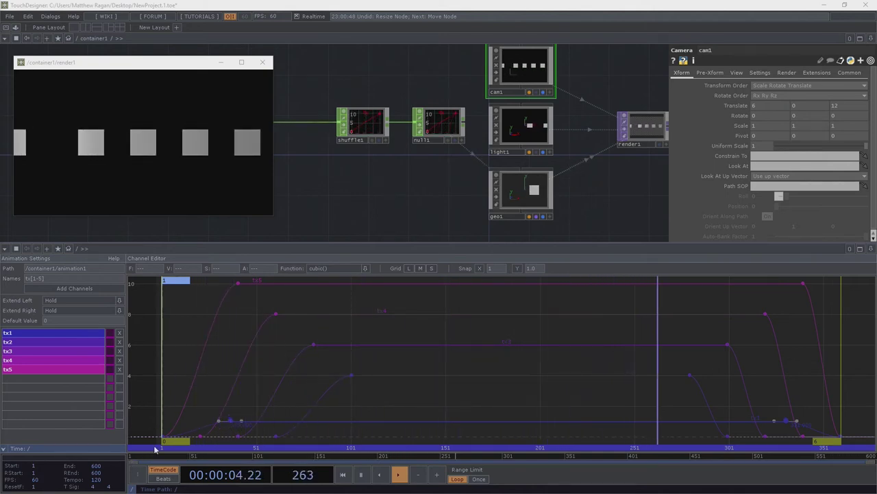
pyautogui.click(75, 342)
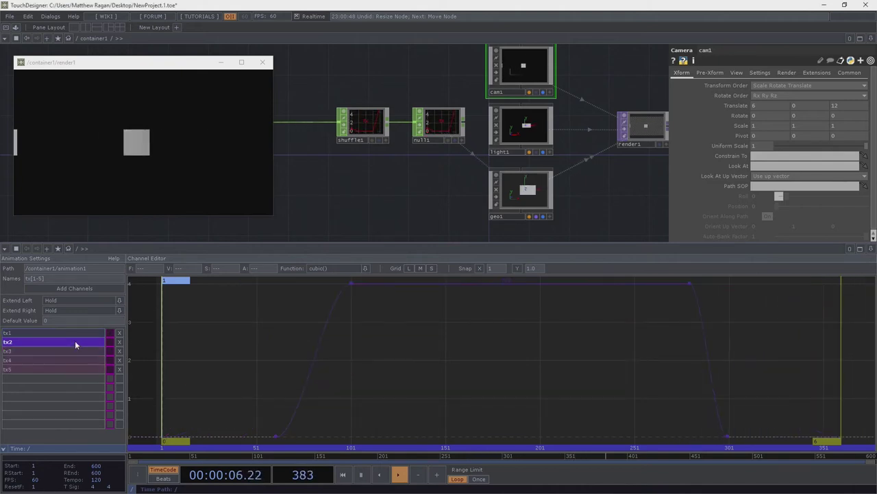
# Step: Select the tx1 channel and move its start key to frame 81 and its first plateau key to frame 121
pyautogui.click(74, 333)
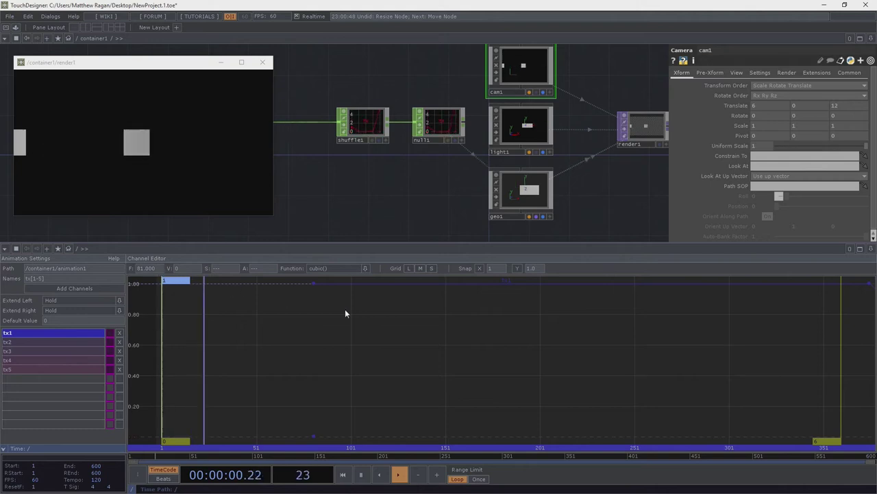
pyautogui.moveTo(347, 308); pyautogui.dragTo(292, 270)
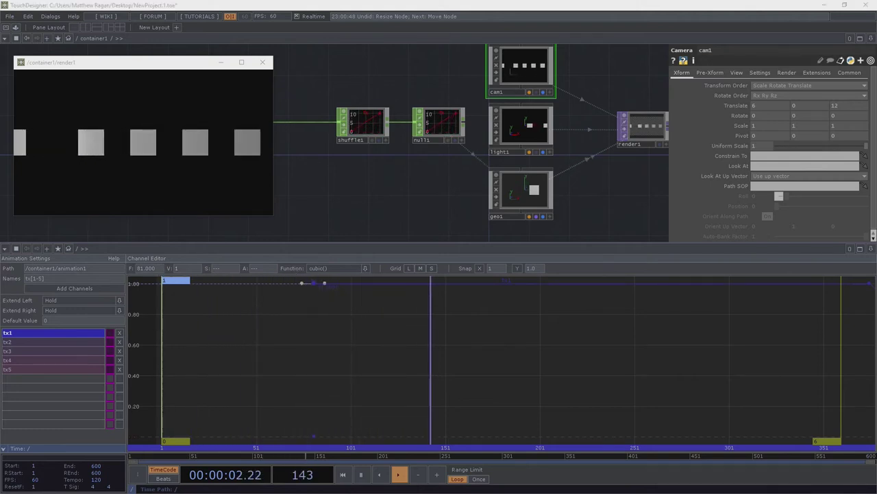
pyautogui.click(151, 270)
pyautogui.write('121')
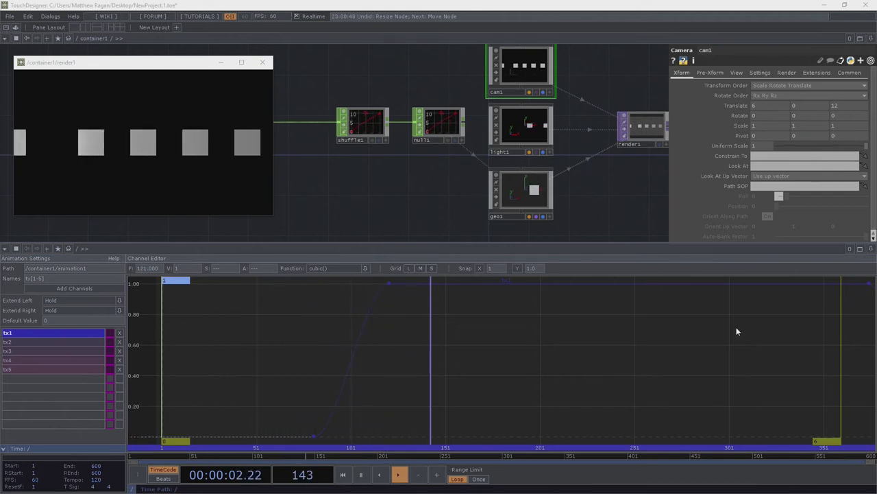
# Step: Move tx1's second plateau key to frame 260 and its end key to frame 280
pyautogui.moveTo(865, 321); pyautogui.dragTo(875, 281)
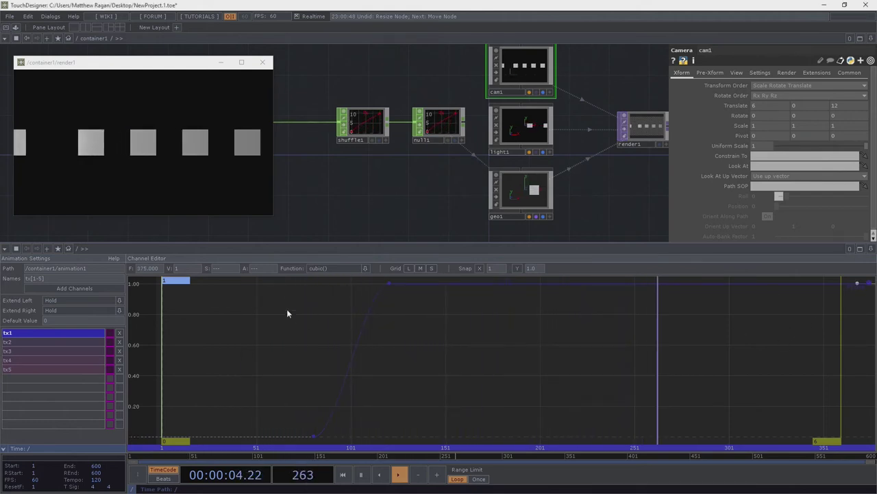
pyautogui.click(138, 268)
pyautogui.write('260')
pyautogui.press('Return')
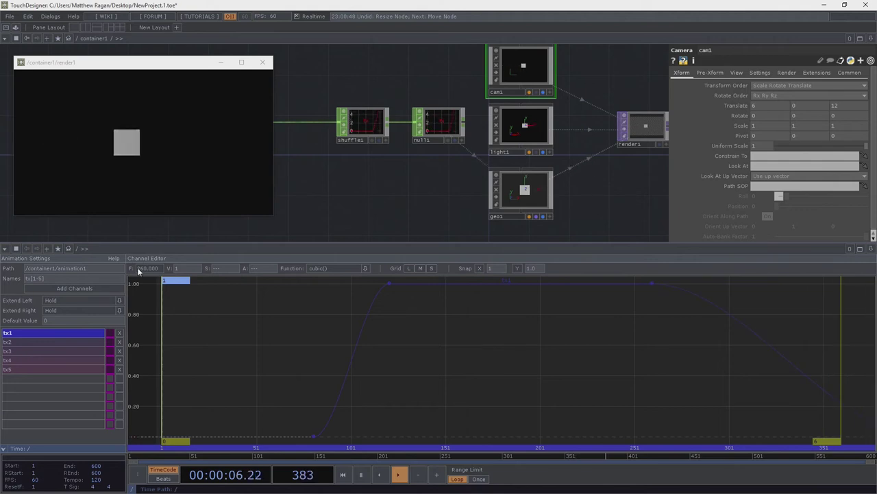
pyautogui.moveTo(559, 374); pyautogui.dragTo(706, 390, button='middle')
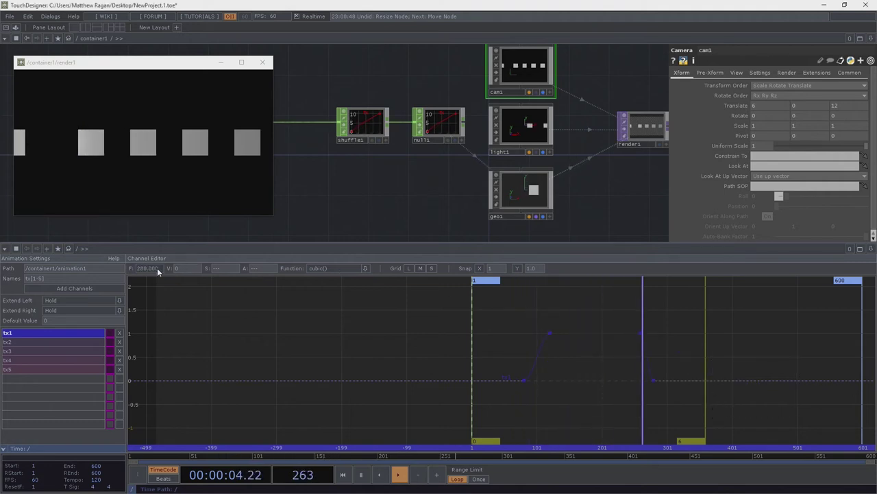
pyautogui.press('h')
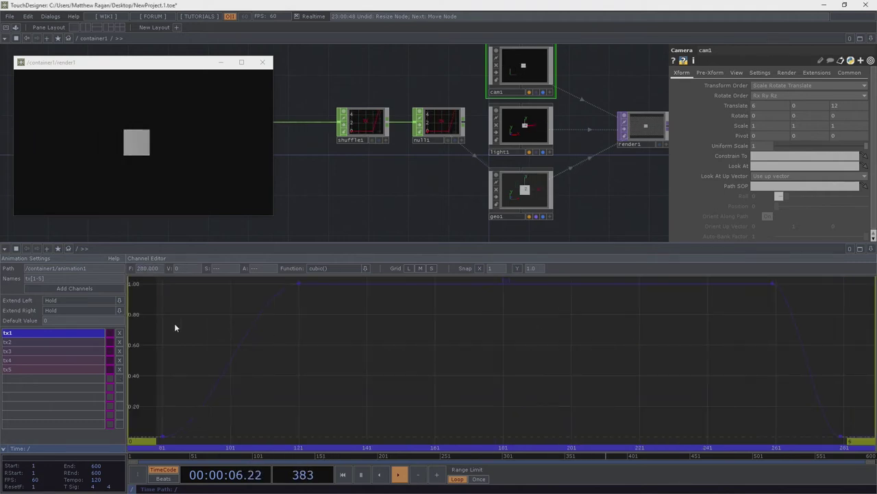
# Step: Display all five tx channels together and set the value of both tx1 plateau keys to 2
pyautogui.moveTo(58, 371); pyautogui.dragTo(57, 336)
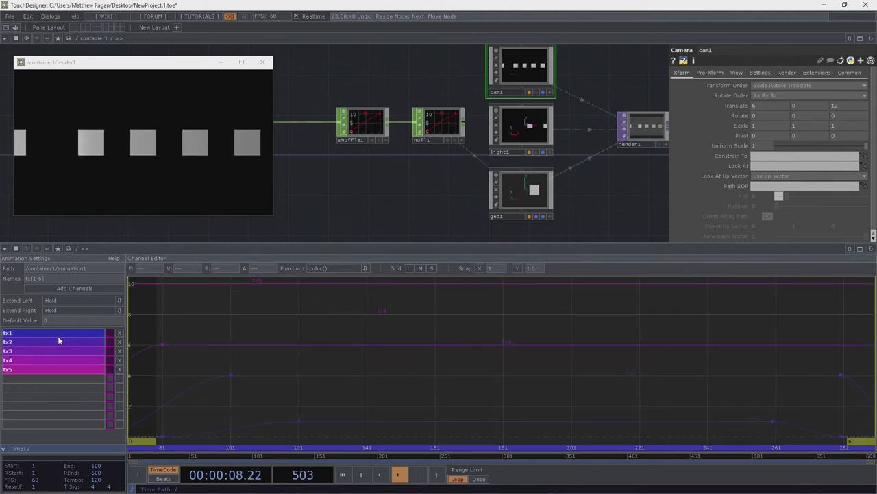
pyautogui.press('h')
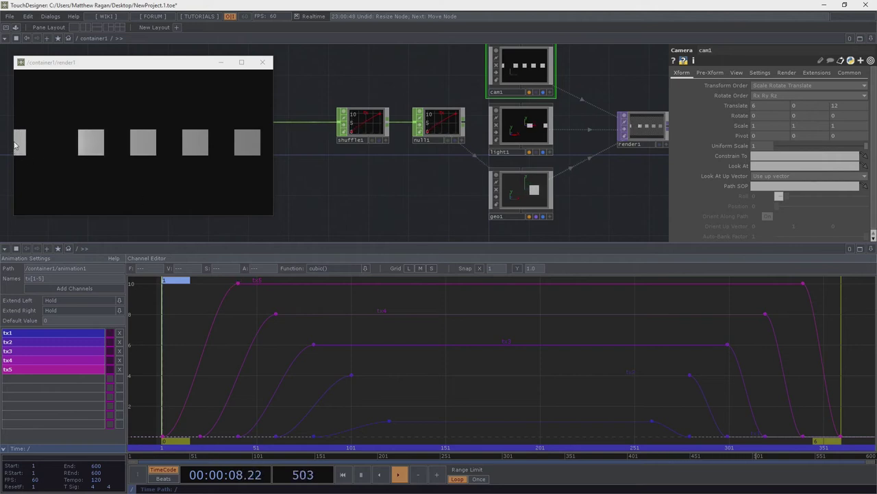
pyautogui.moveTo(376, 406); pyautogui.dragTo(374, 400)
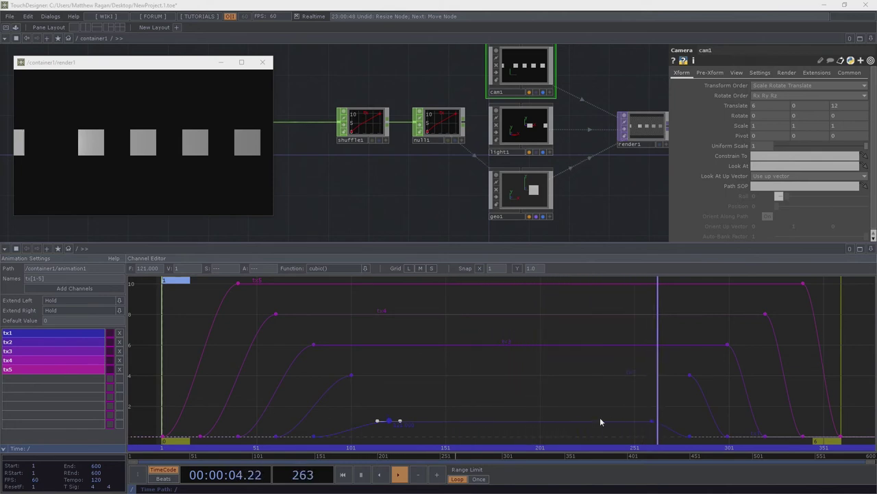
pyautogui.moveTo(666, 400); pyautogui.dragTo(376, 429)
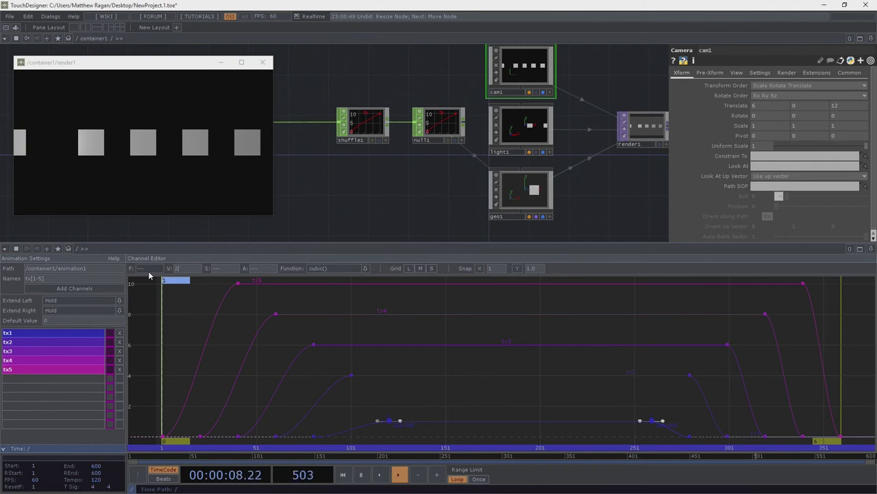
pyautogui.press('Return')
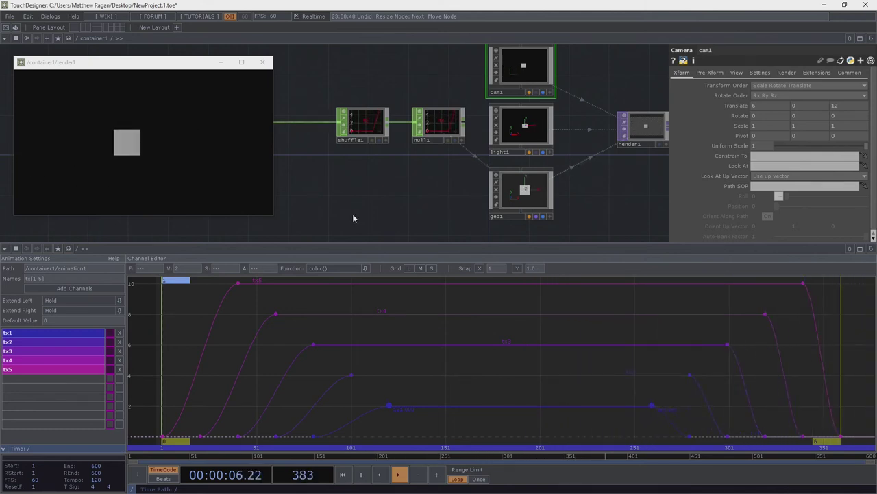
# Step: Select the animation1 operator in the network and set its play mode to Sequential
pyautogui.moveTo(369, 203); pyautogui.dragTo(503, 198)
pyautogui.moveTo(521, 192); pyautogui.dragTo(448, 190, button='middle')
pyautogui.moveTo(386, 192); pyautogui.dragTo(433, 186, button='middle')
pyautogui.click(386, 113)
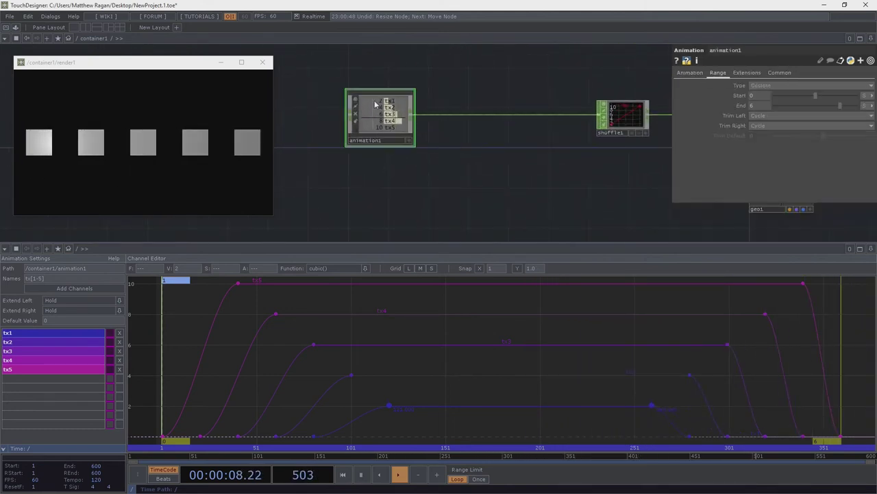
pyautogui.scroll(2, 385, 114)
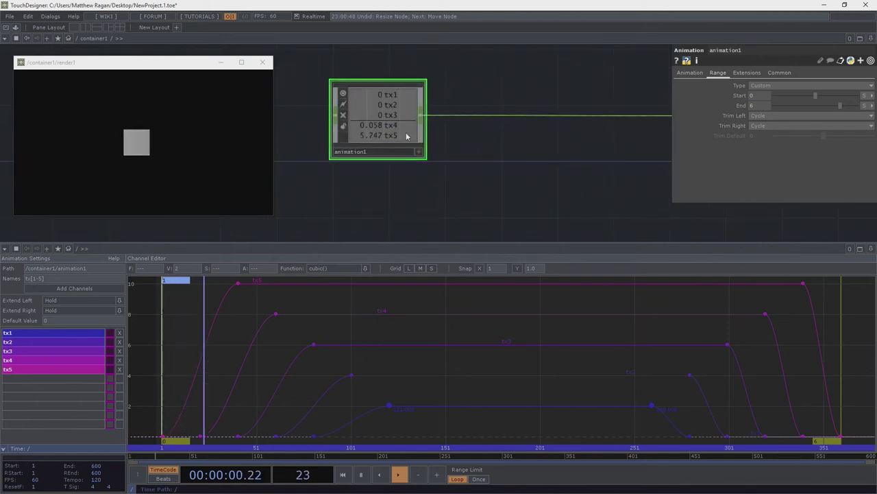
pyautogui.click(690, 72)
pyautogui.click(783, 96)
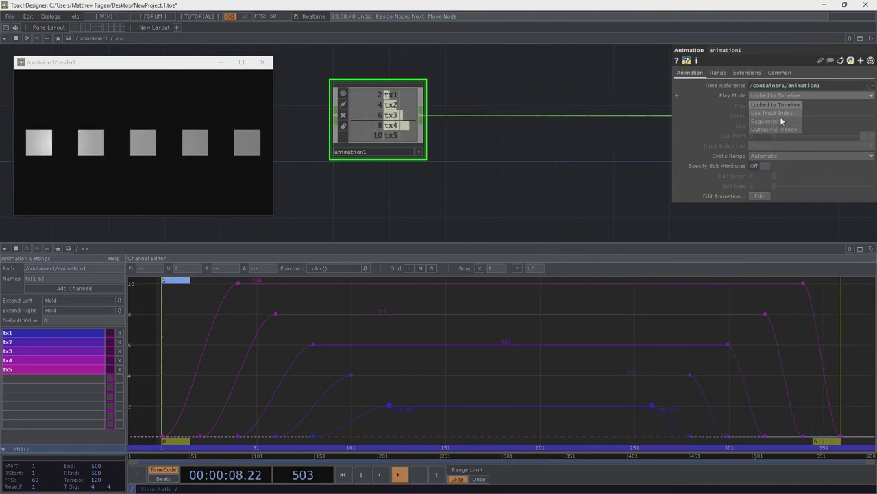
pyautogui.click(772, 121)
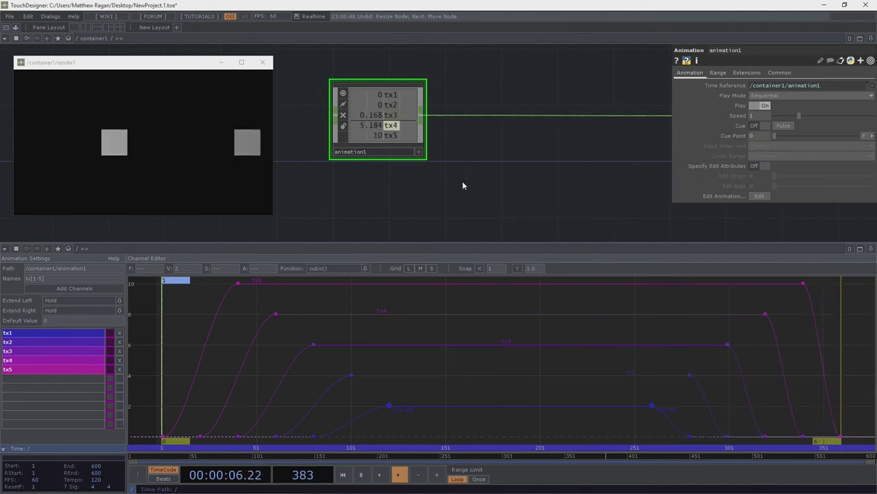
# Step: Set animation1's Trim Right to Hold in its range settings, with Trim Left set back to Cycle
pyautogui.click(772, 97)
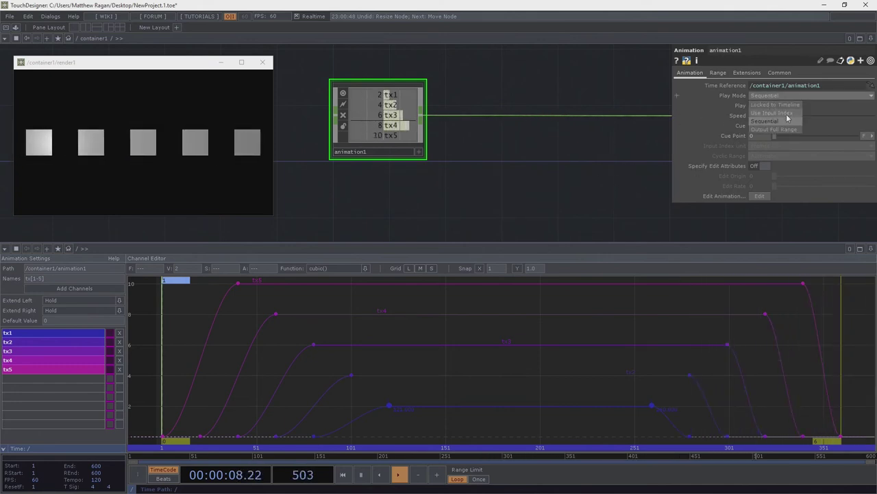
pyautogui.click(828, 107)
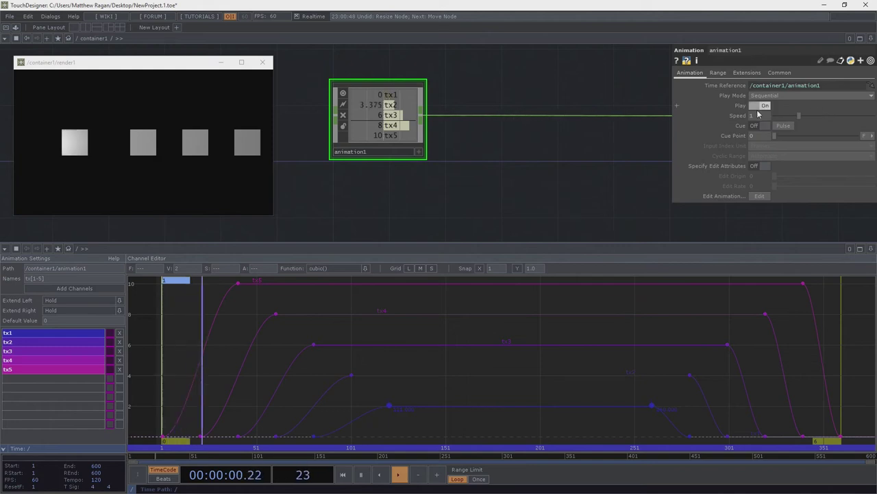
pyautogui.click(718, 73)
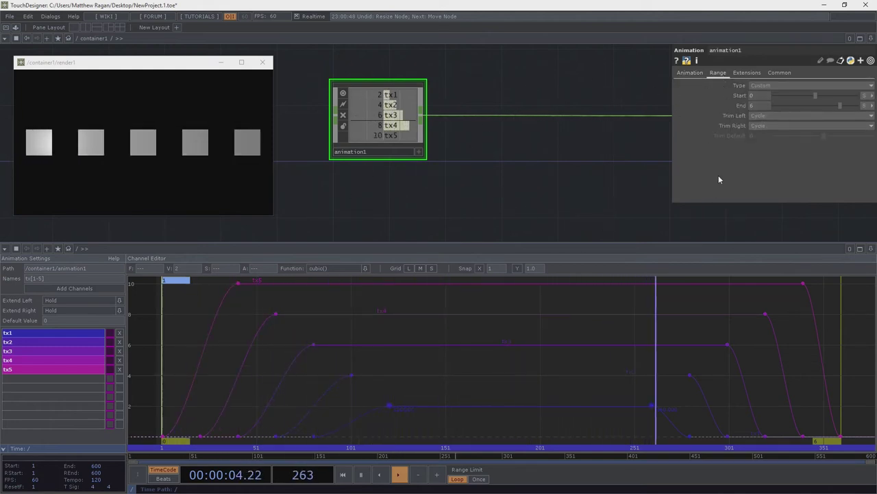
pyautogui.click(768, 117)
pyautogui.click(765, 125)
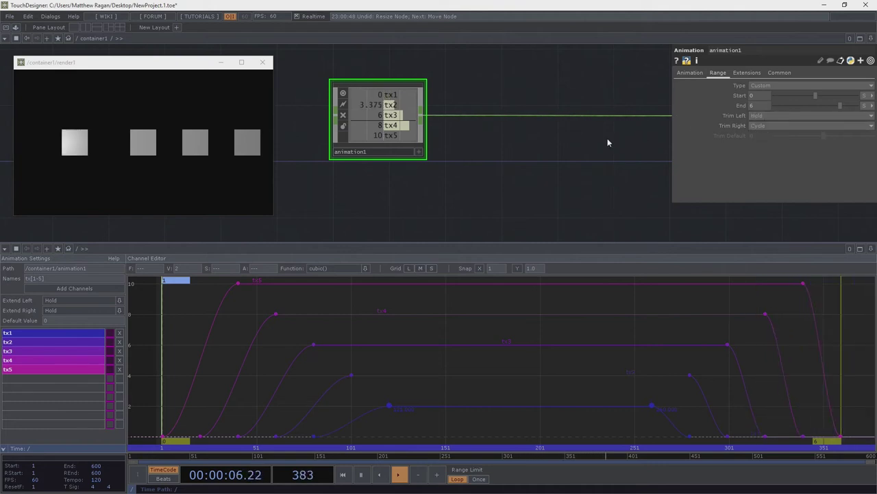
pyautogui.click(768, 125)
pyautogui.click(770, 141)
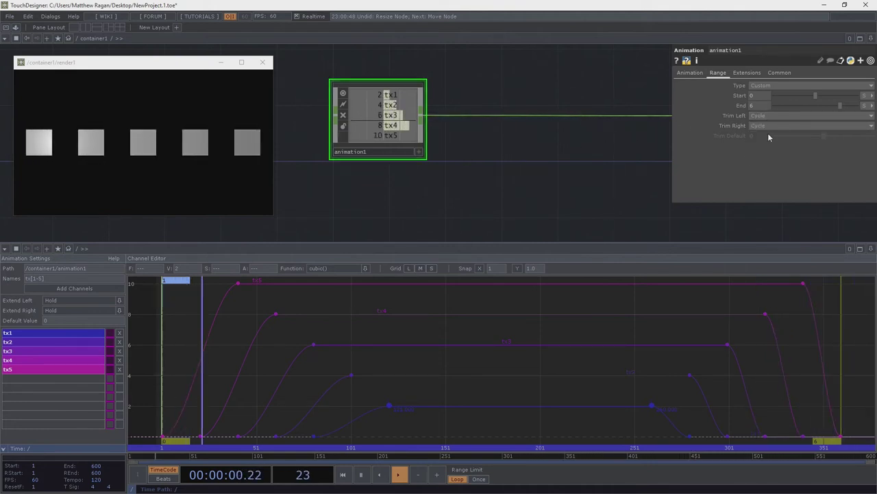
pyautogui.click(769, 126)
pyautogui.click(760, 135)
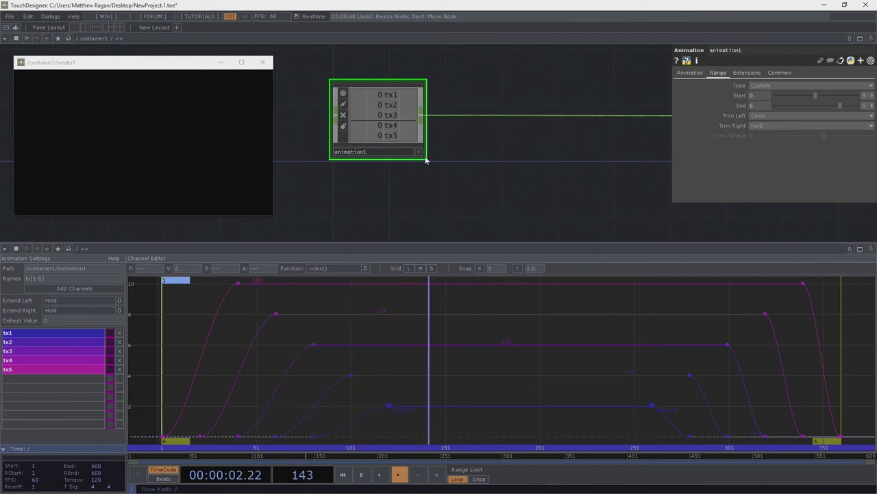
pyautogui.click(685, 74)
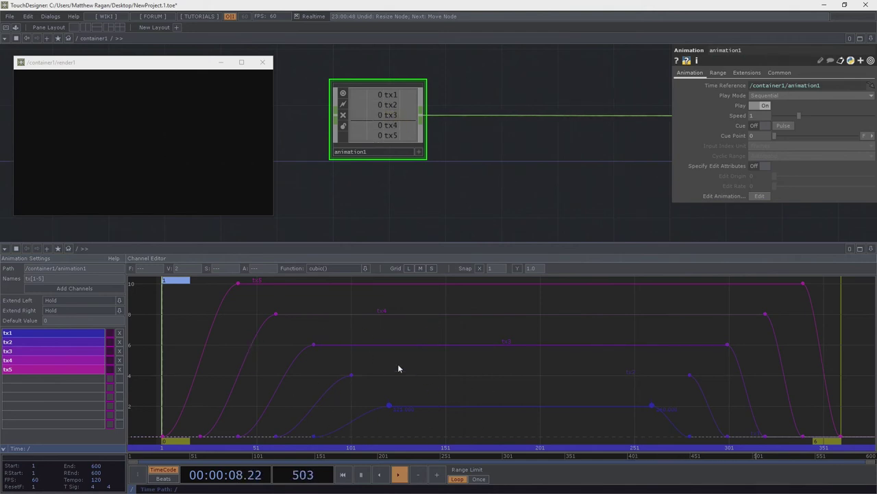
# Step: Close the animation channel editor pane to give the network the full workspace
pyautogui.moveTo(550, 205); pyautogui.dragTo(503, 179)
pyautogui.scroll(-2, 398, 212)
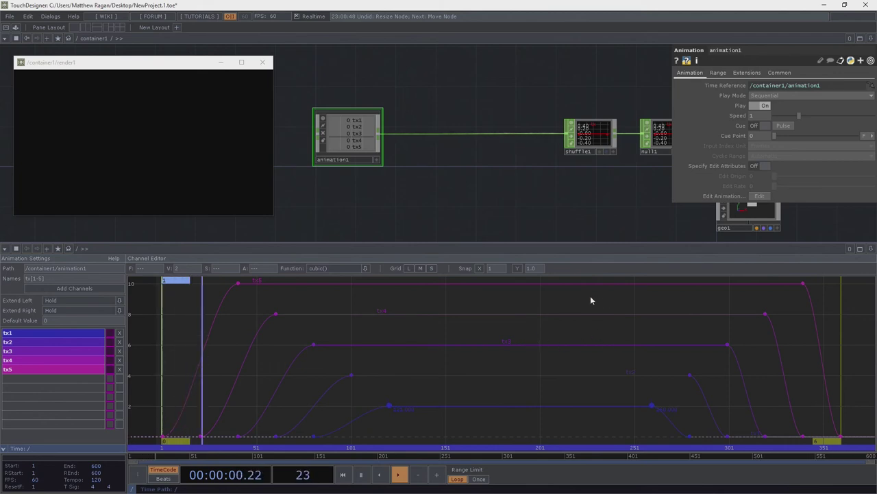
pyautogui.click(871, 249)
pyautogui.click(822, 310)
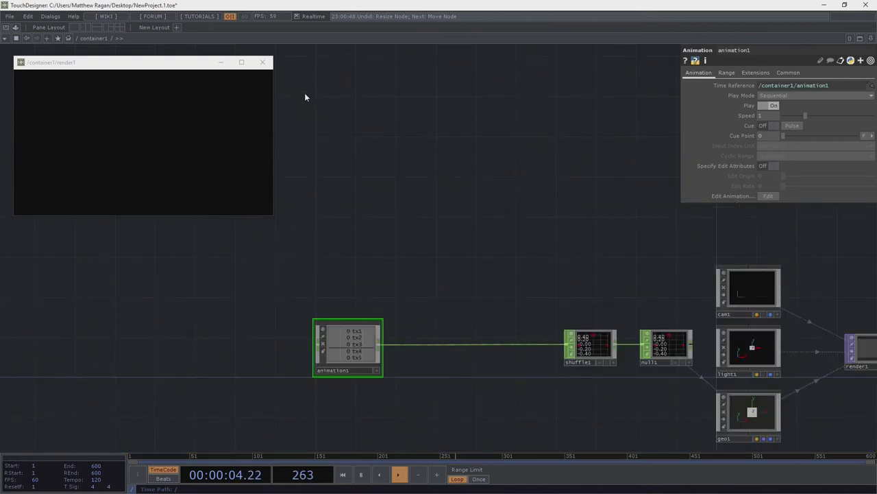
# Step: Add a Constant CHOP to the network just below animation1
pyautogui.moveTo(358, 135); pyautogui.dragTo(343, 96)
pyautogui.moveTo(442, 304); pyautogui.dragTo(382, 233)
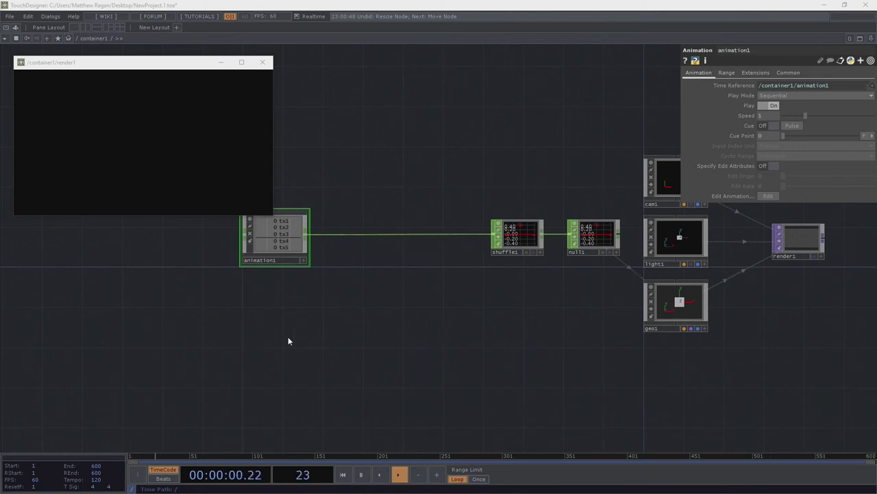
pyautogui.press('Tab')
pyautogui.write('con')
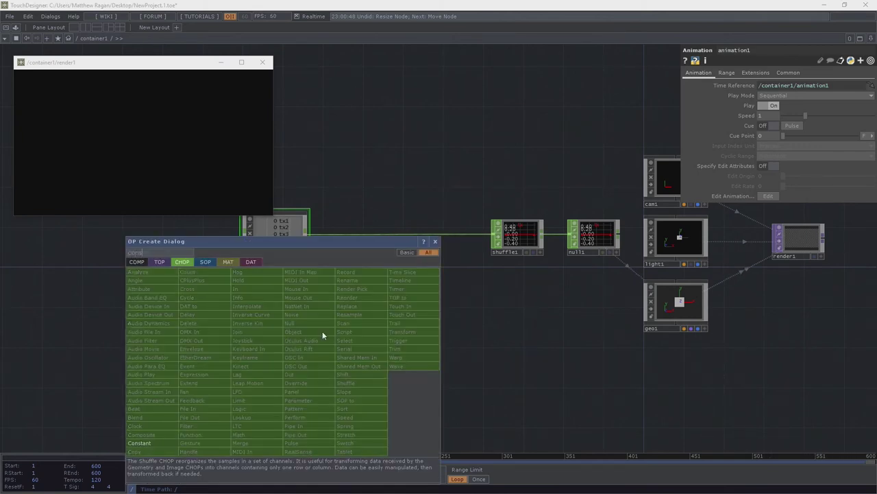
pyautogui.click(145, 444)
pyautogui.click(255, 312)
pyautogui.scroll(3, 250, 325)
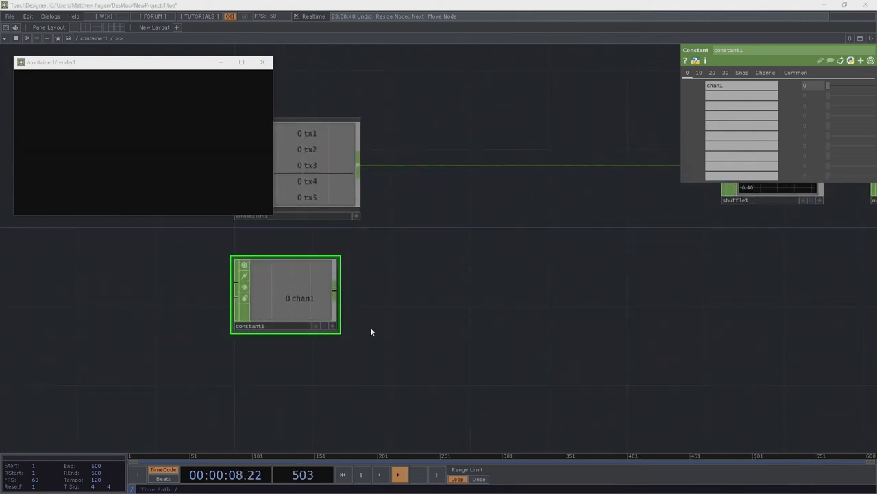
# Step: Define five channels in constant1, each named r
pyautogui.click(739, 86)
pyautogui.write('r')
pyautogui.click(728, 94)
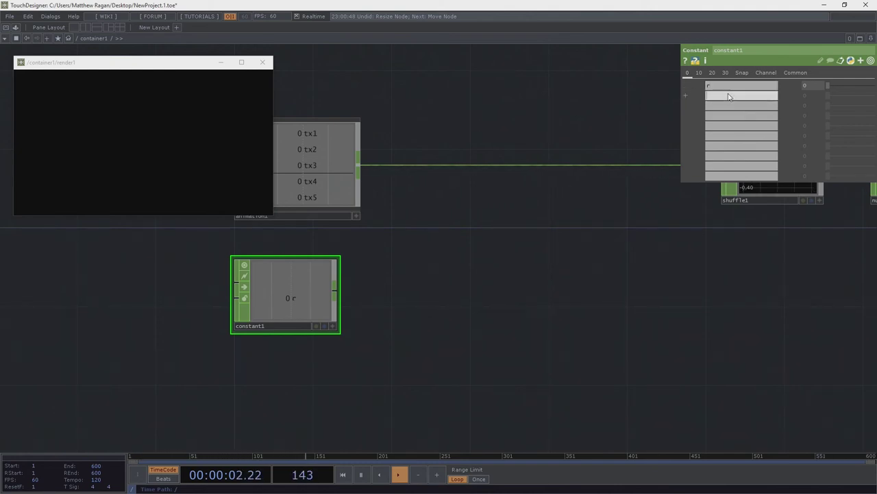
pyautogui.write('r')
pyautogui.click(711, 105)
pyautogui.write('r')
pyautogui.click(711, 115)
pyautogui.write('r')
pyautogui.click(713, 126)
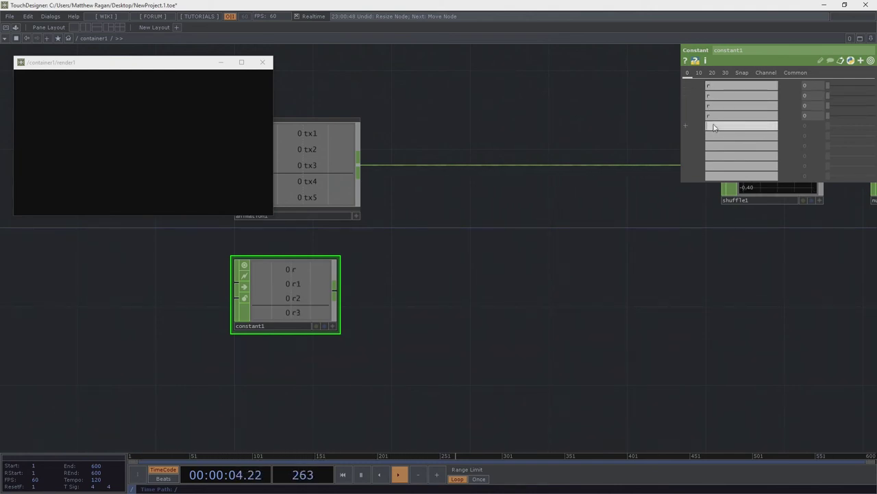
pyautogui.moveTo(558, 262); pyautogui.dragTo(551, 263)
# Step: Paste two copies of constant1 and stack them below the original
pyautogui.moveTo(432, 351); pyautogui.dragTo(451, 233)
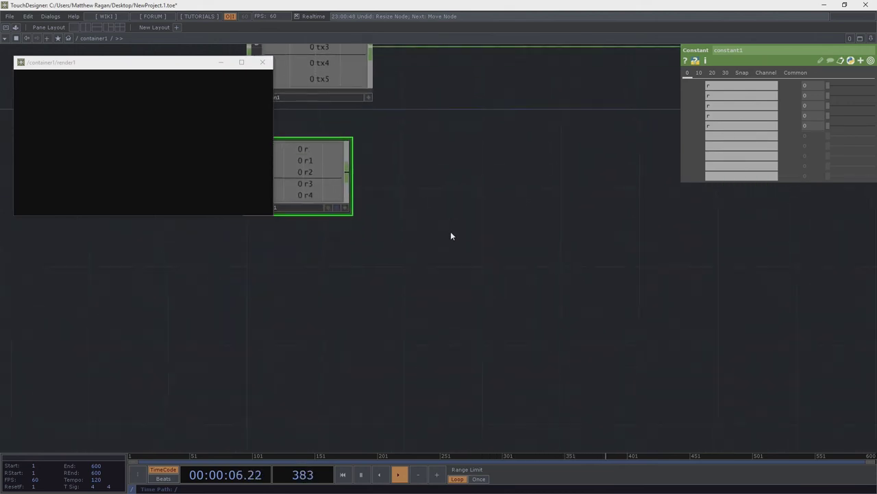
pyautogui.scroll(-3, 453, 233)
pyautogui.moveTo(454, 185); pyautogui.dragTo(357, 280, button='right')
pyautogui.hotkey('ctrl', 'c')
pyautogui.hotkey('ctrl', 'v')
pyautogui.hotkey('ctrl', 'v')
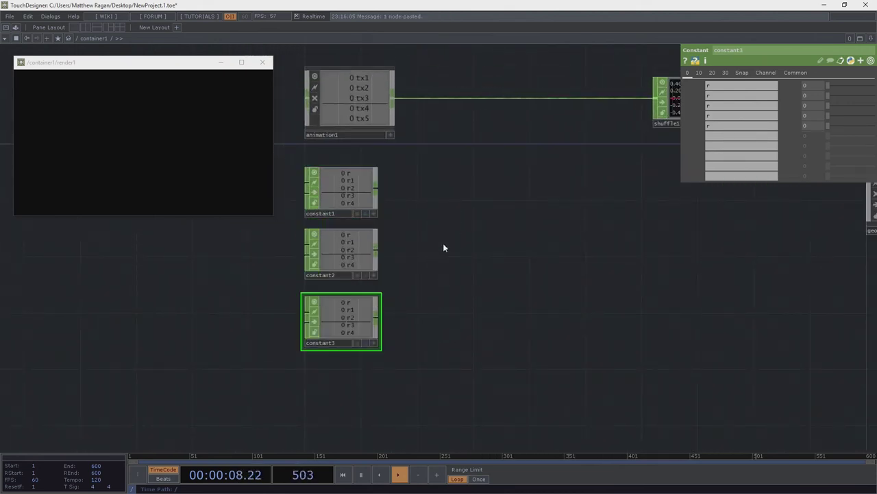
# Step: Rename all five channels of constant2 to g
pyautogui.click(748, 85)
pyautogui.write('g')
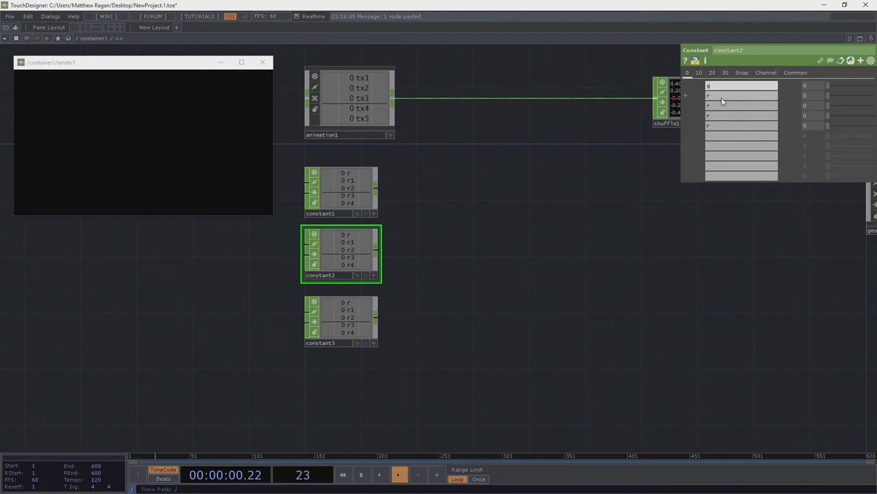
pyautogui.click(723, 97)
pyautogui.write('g')
pyautogui.click(729, 107)
pyautogui.write('g')
pyautogui.click(728, 118)
pyautogui.write('g')
pyautogui.click(729, 125)
pyautogui.write('g')
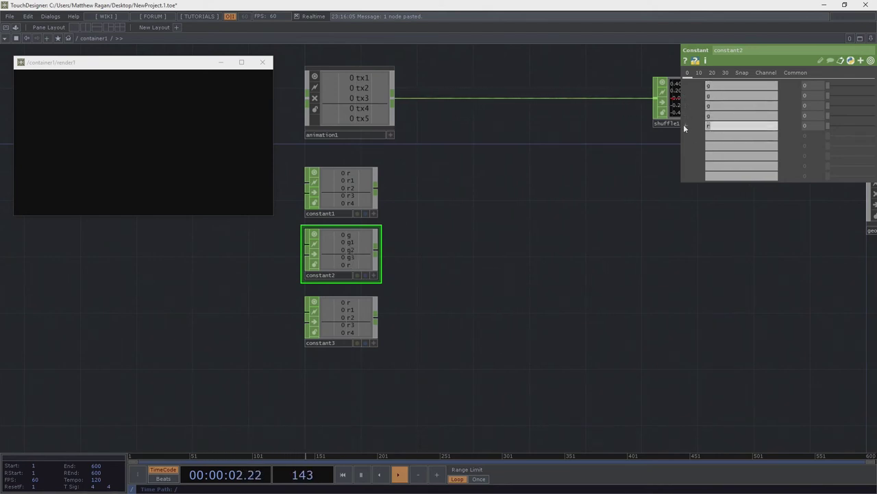
# Step: Rename all five channels of constant3 to b
pyautogui.click(317, 337)
pyautogui.click(745, 86)
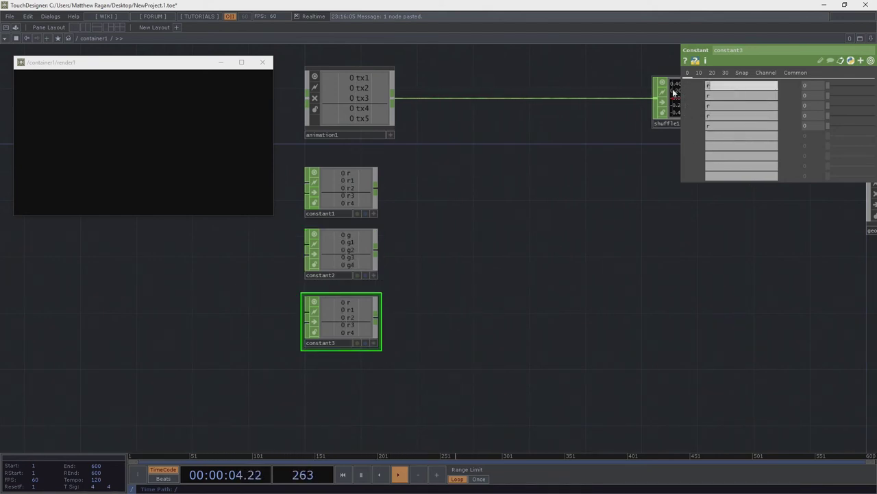
pyautogui.write('b')
pyautogui.click(726, 95)
pyautogui.write('b')
pyautogui.click(723, 105)
pyautogui.write('b')
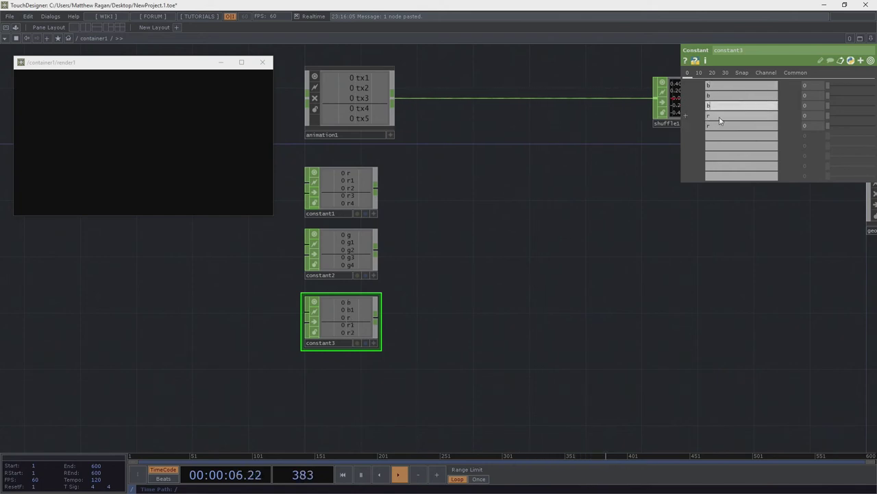
pyautogui.click(724, 115)
pyautogui.write('b')
# Step: Add a Merge CHOP beside the constants and connect all three Constant CHOPs to its input
pyautogui.press('Tab')
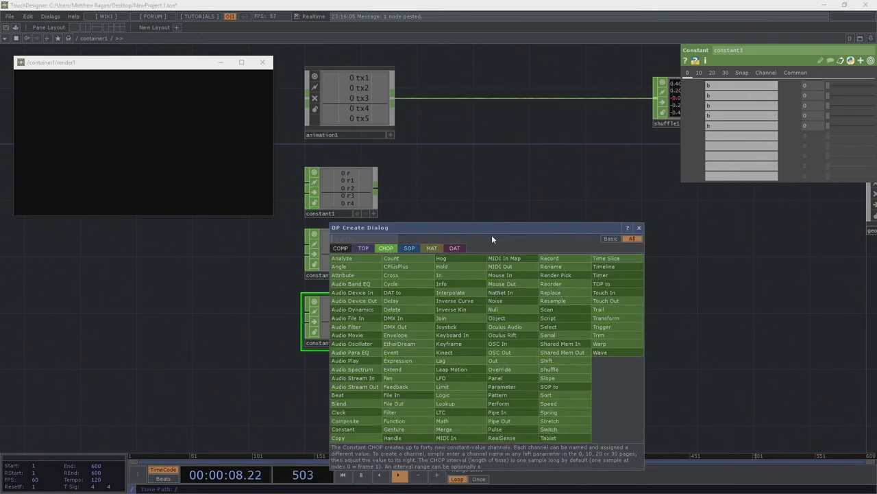
pyautogui.write('merge')
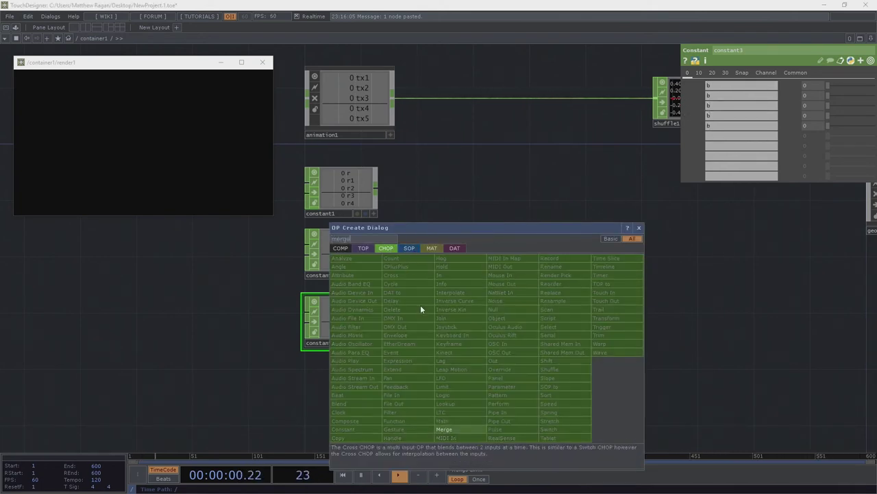
pyautogui.click(447, 429)
pyautogui.click(493, 248)
pyautogui.moveTo(421, 197); pyautogui.dragTo(343, 319, button='right')
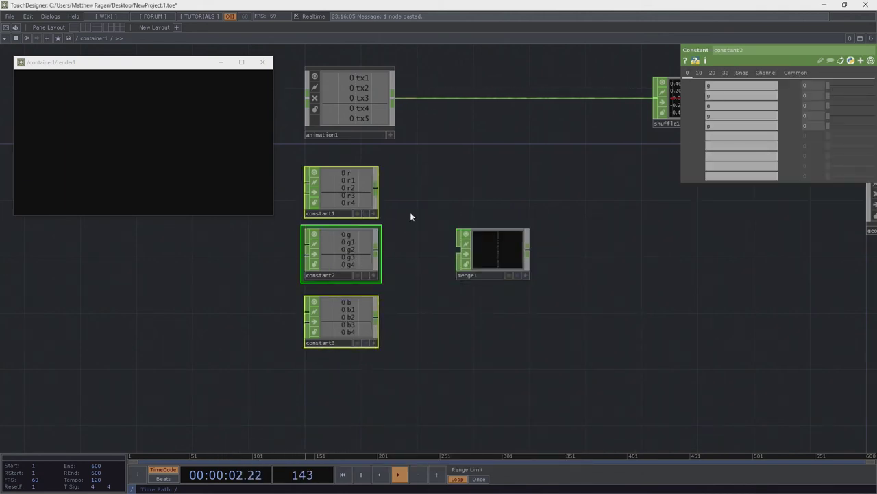
pyautogui.moveTo(397, 194); pyautogui.dragTo(461, 248)
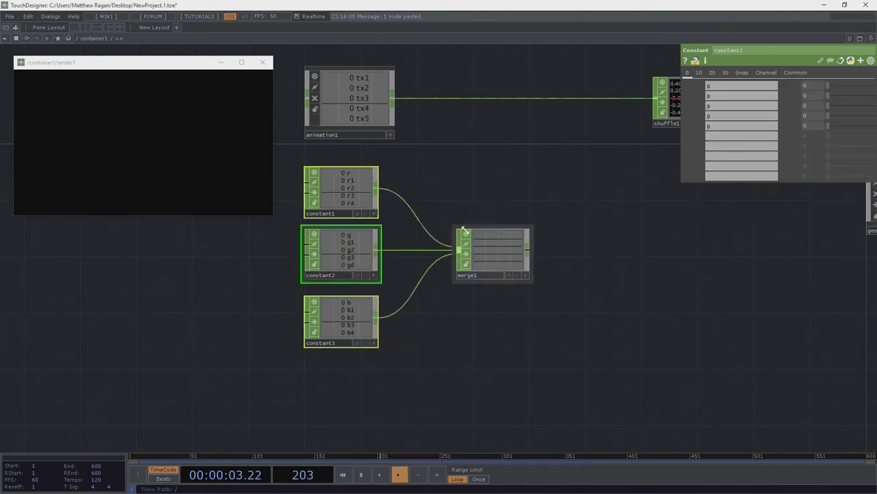
# Step: Set constant1's five r channel values to 1, 0.75, 0.5, 0.25 and 0
pyautogui.click(338, 191)
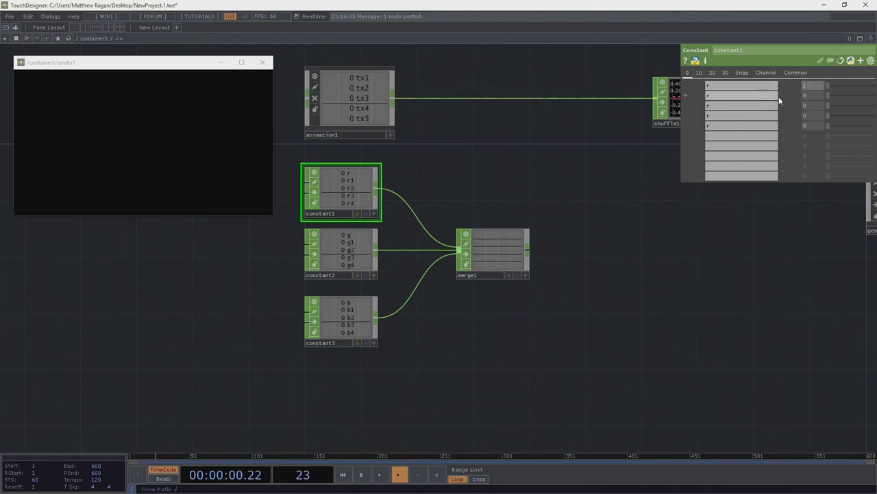
pyautogui.write('.75')
pyautogui.press('Return')
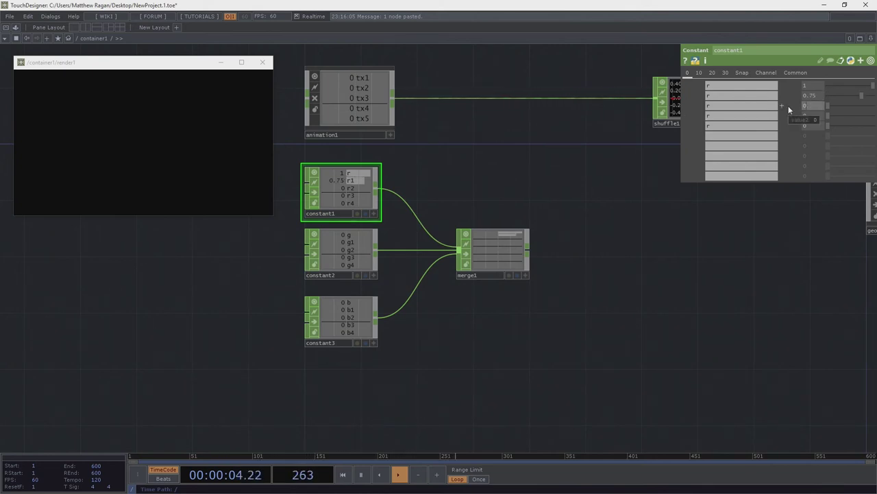
pyautogui.write('0.5')
pyautogui.press('Return')
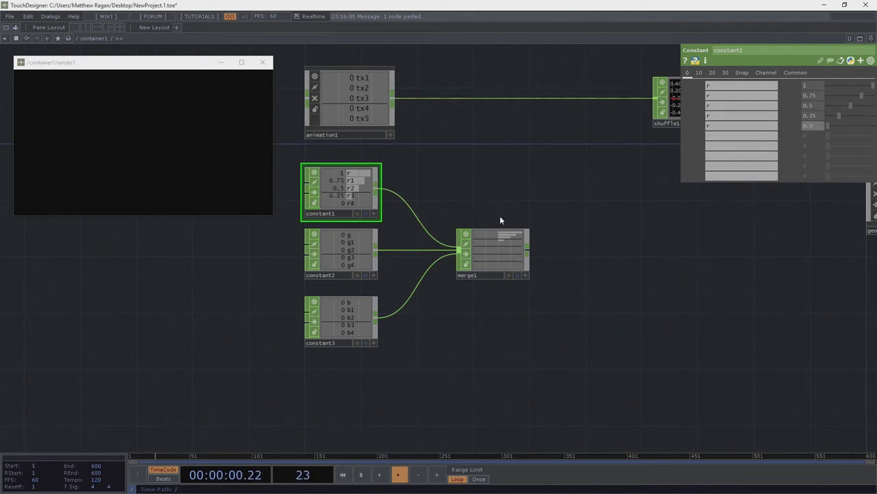
# Step: Add a Shuffle CHOP after merge1 and connect merge1's output to it
pyautogui.moveTo(361, 368); pyautogui.dragTo(359, 368, button='right')
pyautogui.moveTo(584, 279); pyautogui.dragTo(509, 260)
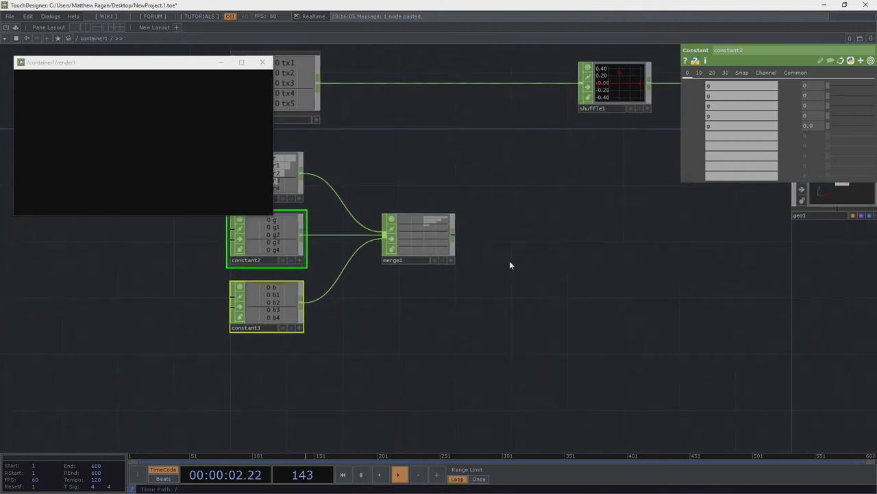
pyautogui.moveTo(551, 237); pyautogui.dragTo(438, 273)
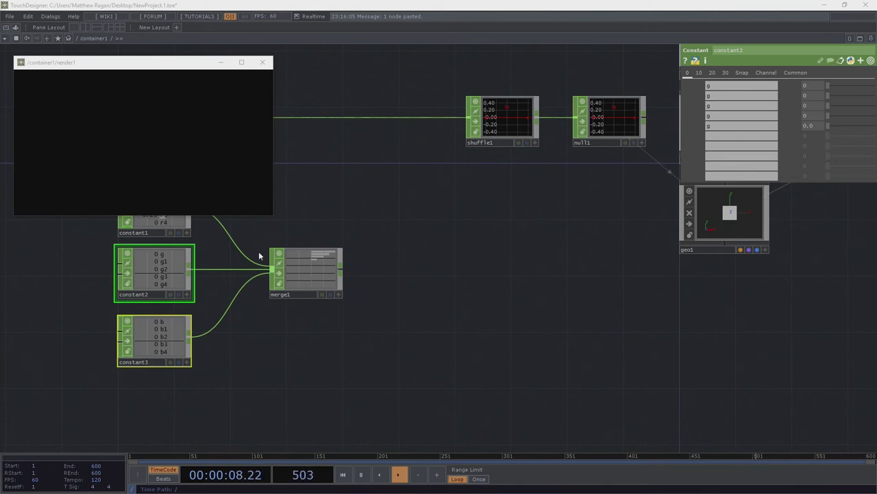
pyautogui.press('Tab')
pyautogui.write('shuff')
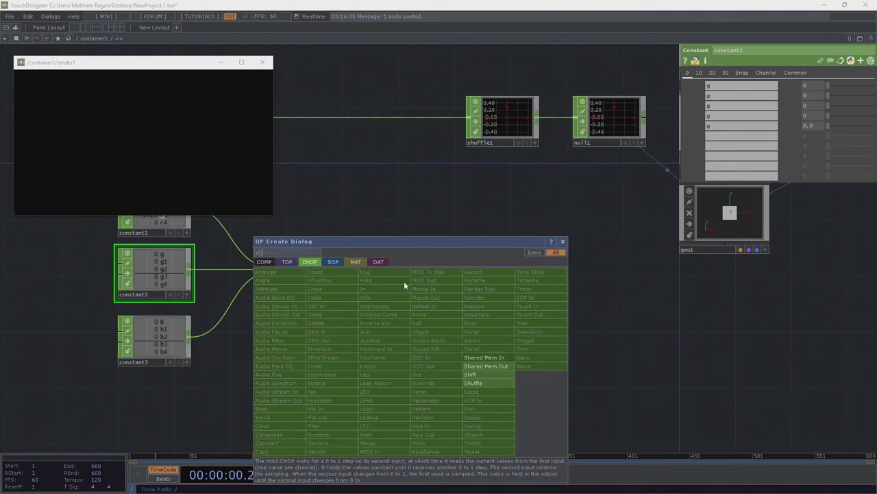
pyautogui.click(485, 386)
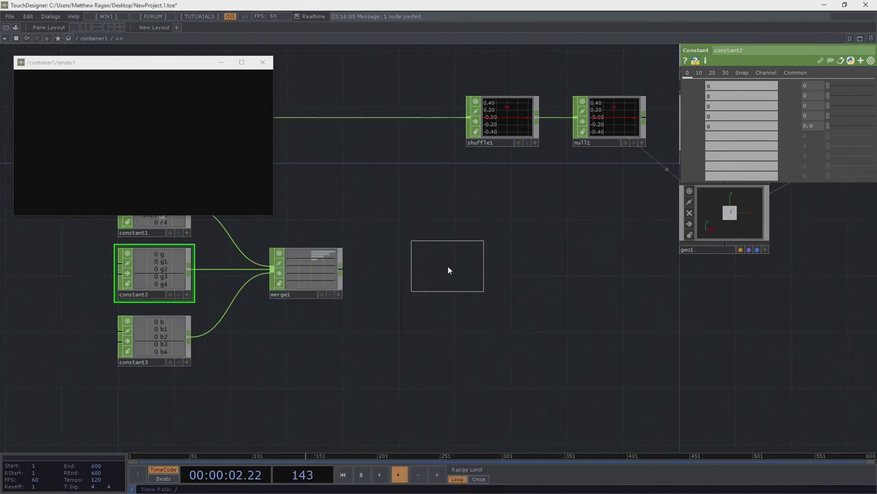
pyautogui.click(447, 265)
pyautogui.moveTo(343, 268); pyautogui.dragTo(410, 264)
# Step: Line up shuffle2 with merge1 and set its method to Sequence Channels by Name
pyautogui.moveTo(384, 204); pyautogui.dragTo(481, 245)
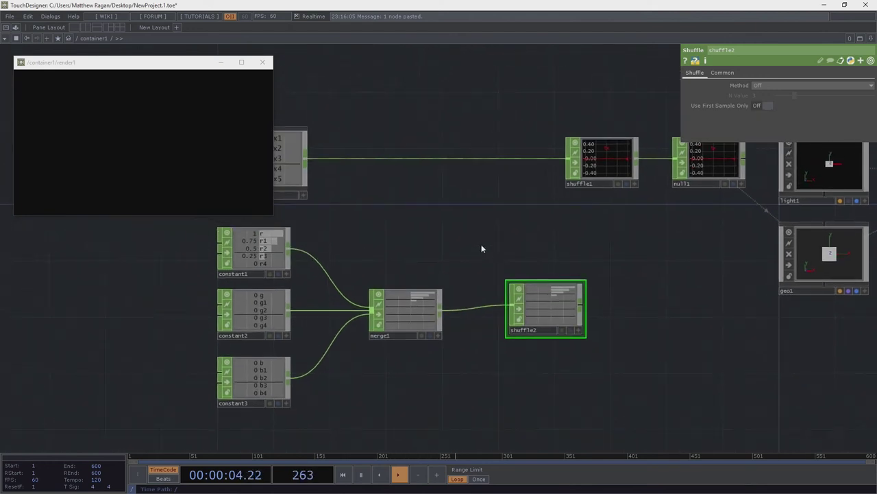
pyautogui.moveTo(535, 250); pyautogui.dragTo(427, 257)
pyautogui.moveTo(455, 320); pyautogui.dragTo(442, 326)
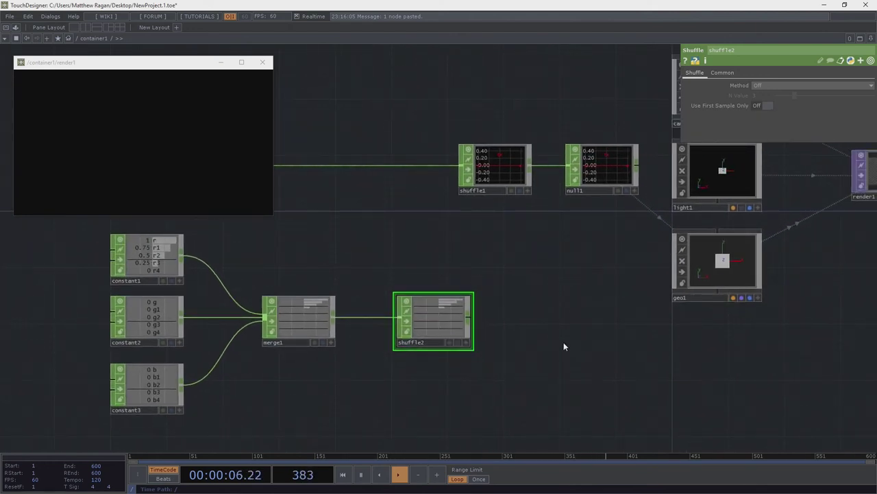
pyautogui.click(773, 85)
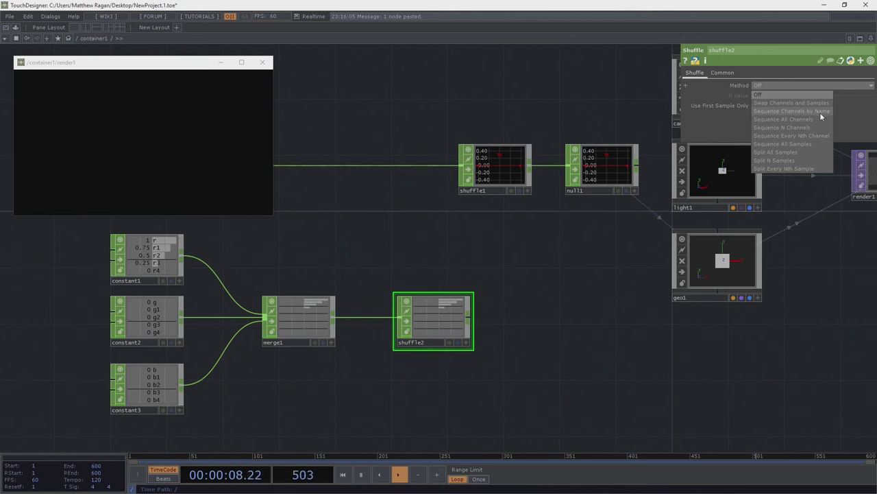
pyautogui.click(820, 110)
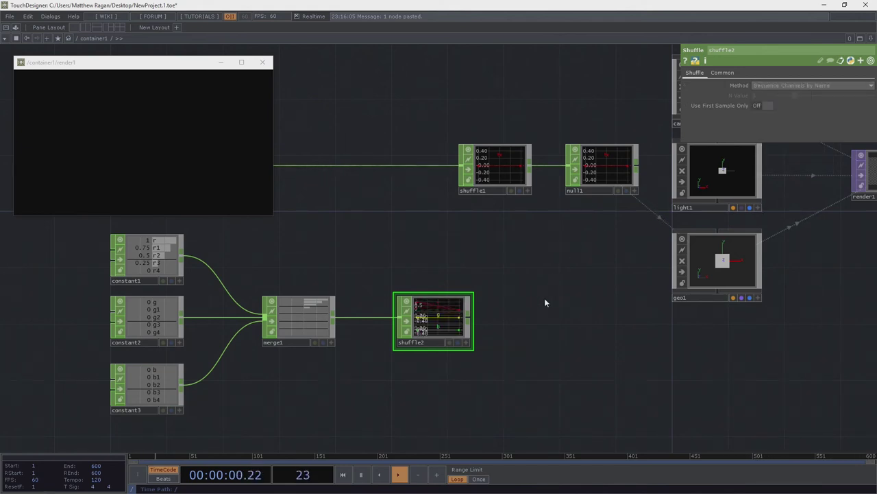
# Step: Examine the r, g and b channel graphs in shuffle2
pyautogui.scroll(2, 486, 287)
pyautogui.scroll(1, 486, 287)
pyautogui.scroll(2, 501, 265)
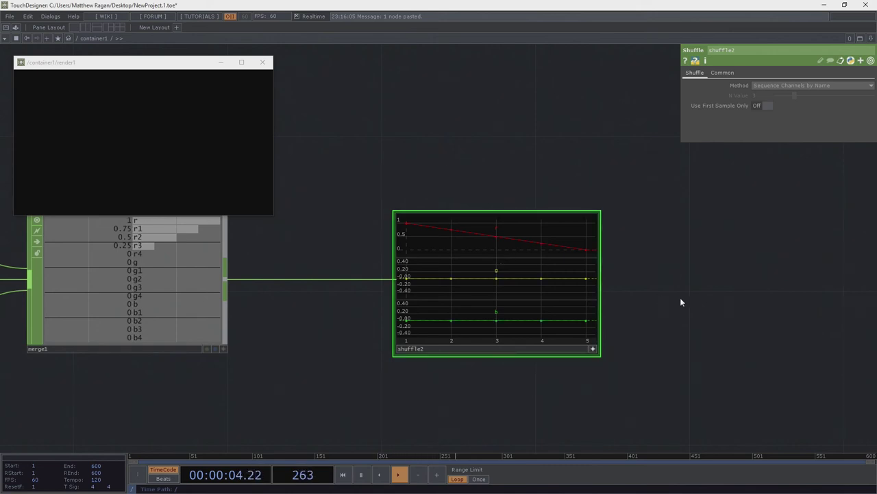
pyautogui.scroll(3, 500, 204)
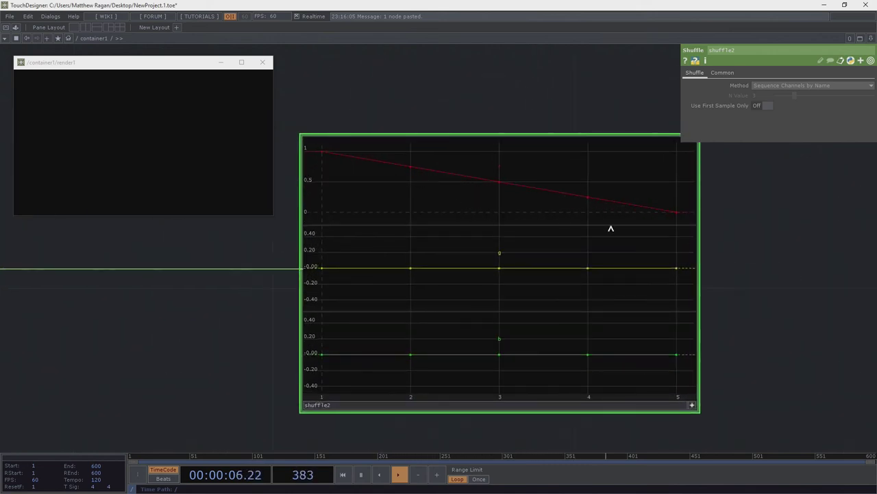
pyautogui.scroll(-2, 556, 288)
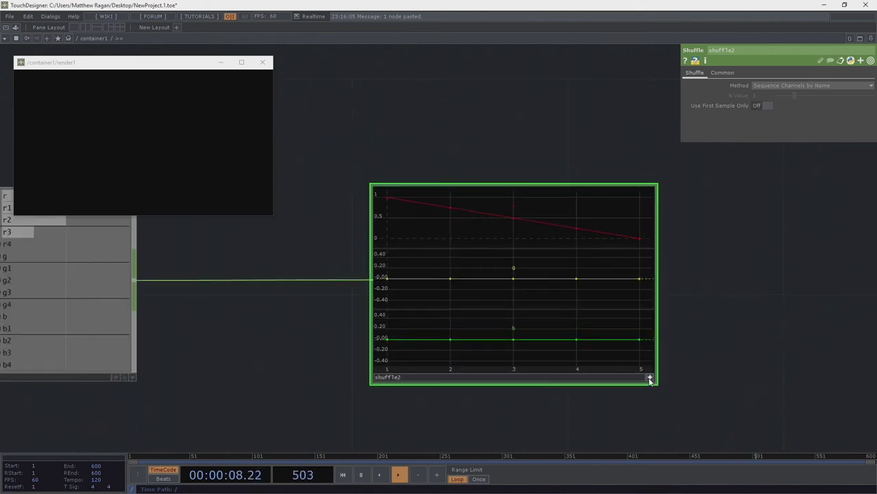
pyautogui.scroll(-6, 483, 343)
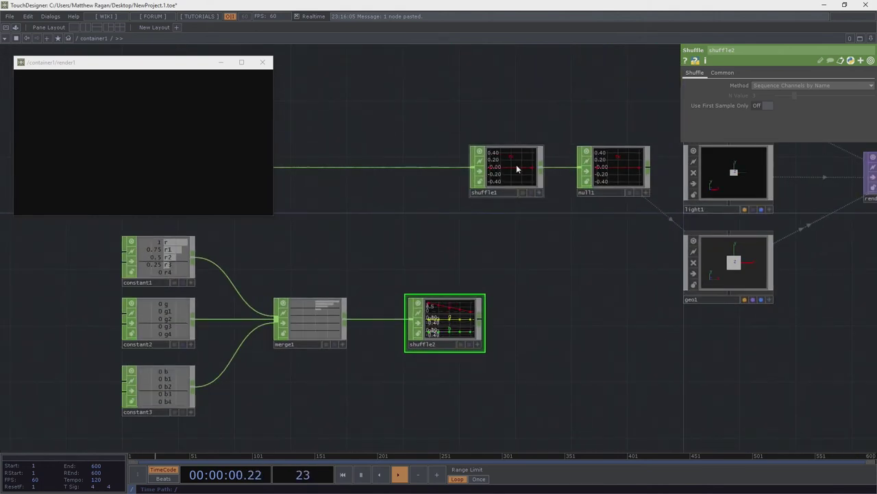
# Step: Move shuffle1 away from null1 and insert a Merge CHOP into the connection between them
pyautogui.moveTo(516, 164); pyautogui.dragTo(375, 166)
pyautogui.rightClick(503, 167)
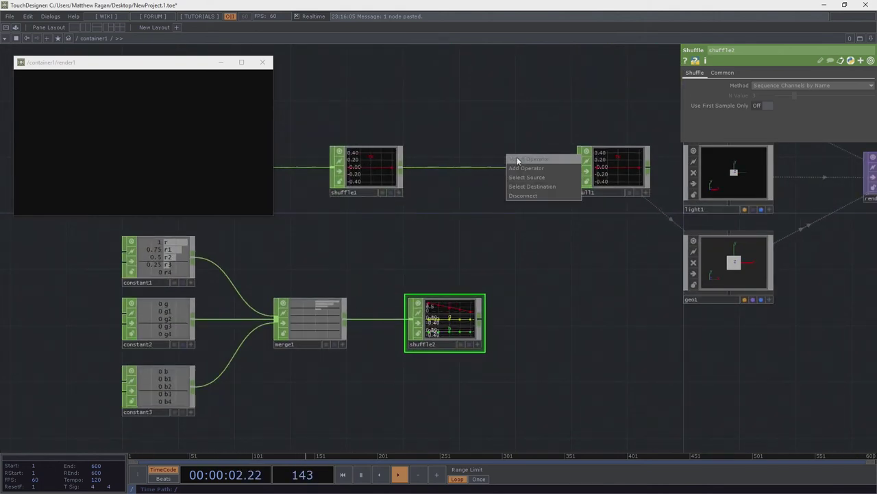
pyautogui.click(517, 157)
pyautogui.click(627, 241)
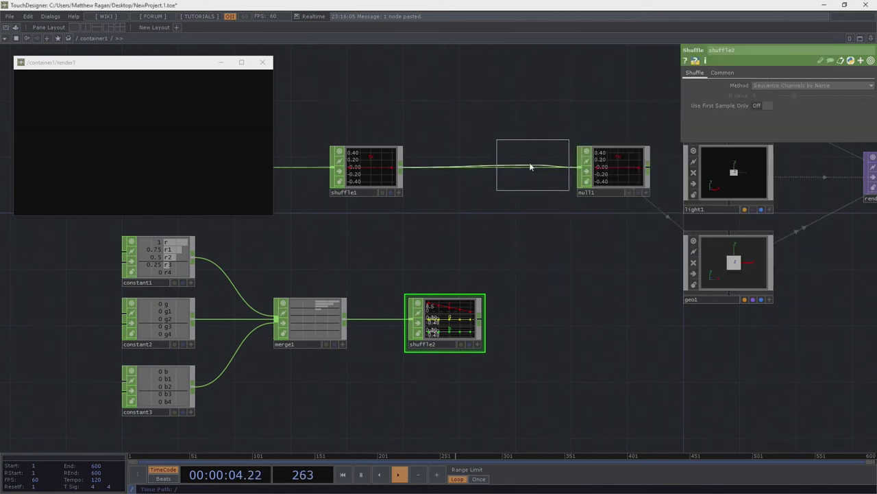
pyautogui.click(521, 169)
# Step: Connect shuffle2's output to the new Merge CHOP and move shuffle2 closer to merge1
pyautogui.moveTo(482, 319); pyautogui.dragTo(507, 171)
pyautogui.moveTo(435, 332); pyautogui.dragTo(388, 333)
pyautogui.moveTo(476, 344); pyautogui.dragTo(259, 357)
pyautogui.moveTo(684, 337); pyautogui.dragTo(551, 338)
pyautogui.moveTo(559, 294); pyautogui.dragTo(684, 347)
pyautogui.moveTo(284, 213); pyautogui.dragTo(283, 212, button='right')
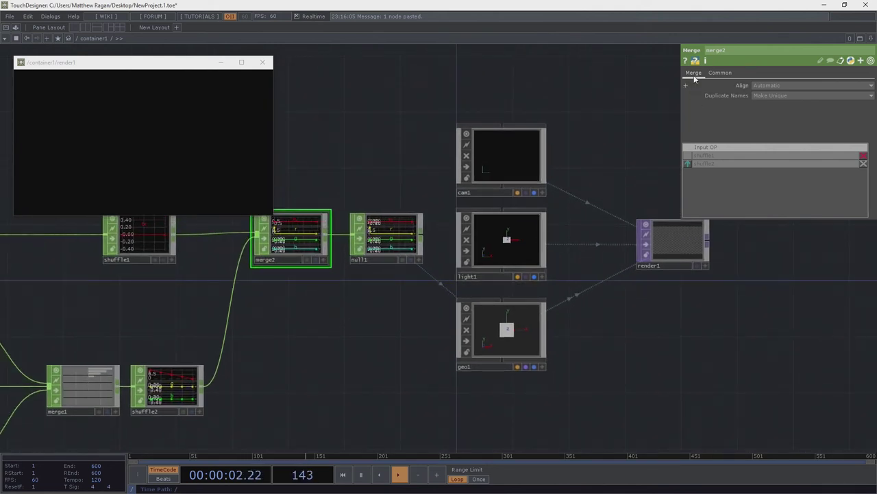
# Step: Set the Trim Right range option of animation1 to Cycle
pyautogui.click(517, 353)
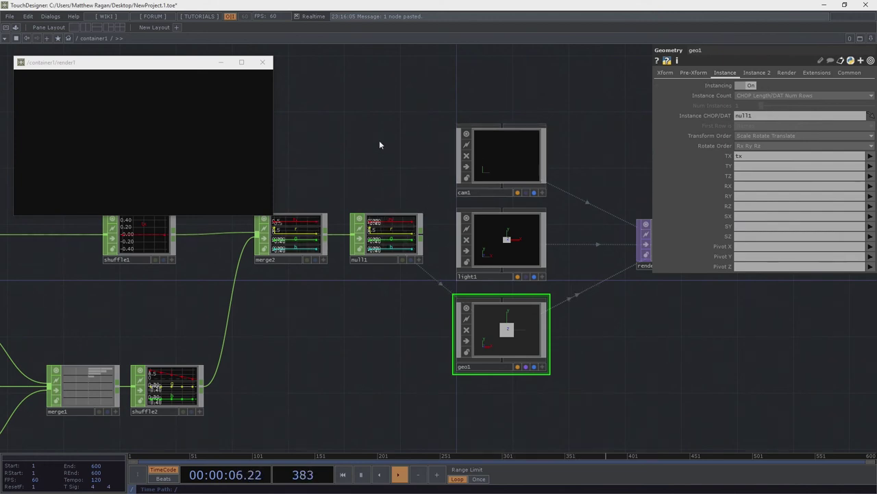
pyautogui.moveTo(576, 211); pyautogui.dragTo(875, 346)
pyautogui.click(255, 356)
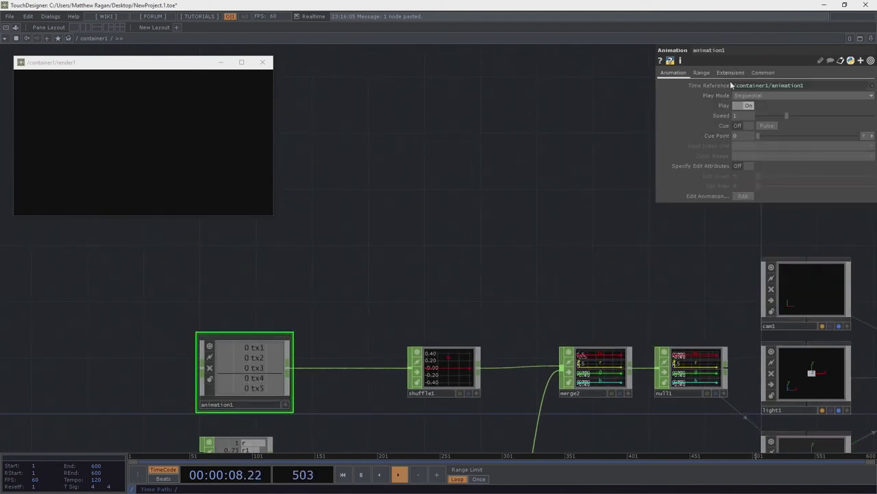
pyautogui.click(708, 74)
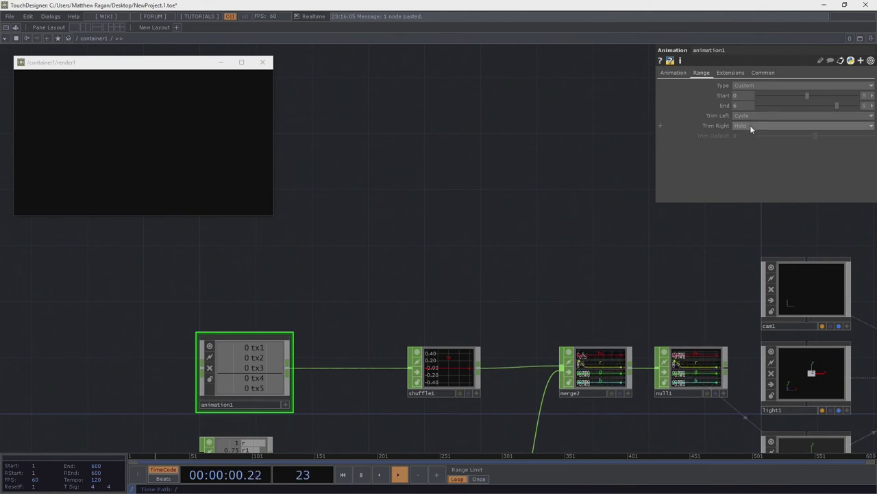
pyautogui.click(748, 150)
# Step: Assign the r, g and b channels to geo1's instance colour parameters R, G and B
pyautogui.moveTo(553, 242); pyautogui.dragTo(297, 114)
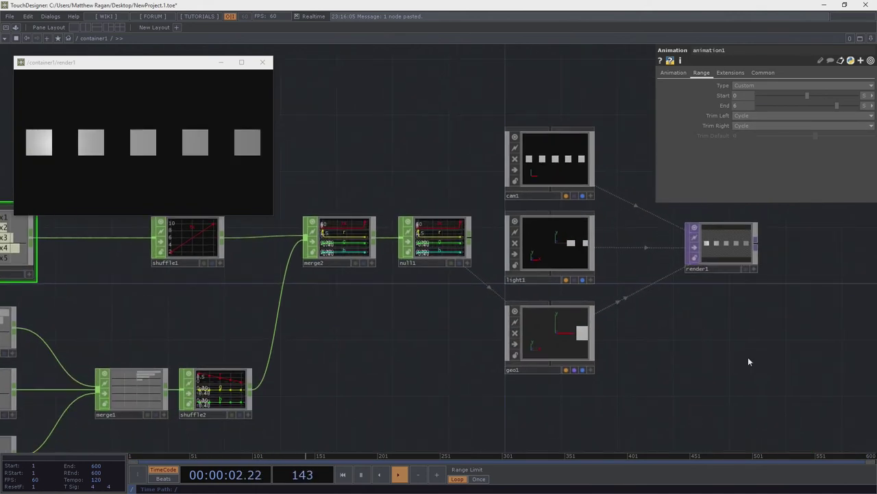
pyautogui.moveTo(748, 356); pyautogui.dragTo(576, 331)
pyautogui.scroll(6, 569, 233)
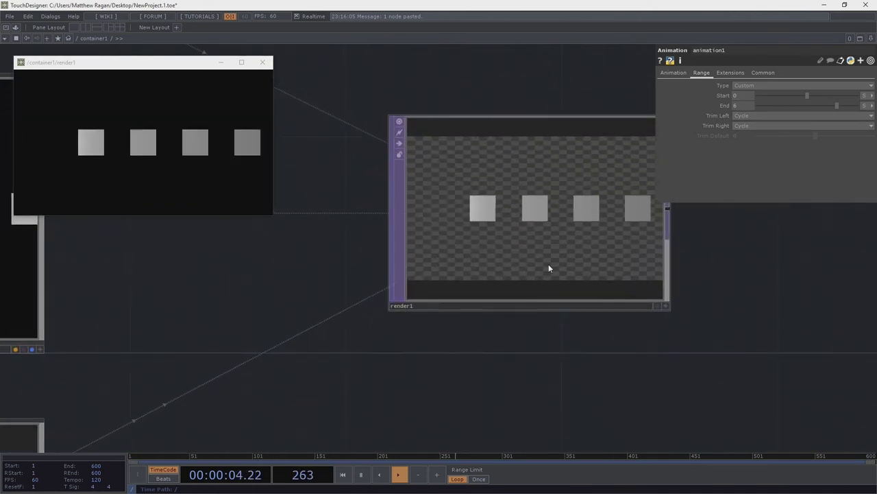
pyautogui.moveTo(467, 290); pyautogui.dragTo(729, 238)
pyautogui.scroll(-5, 728, 238)
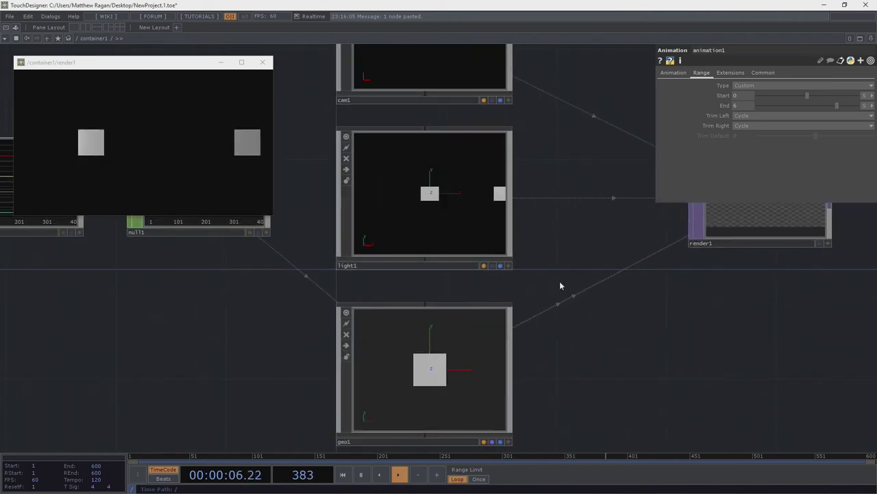
pyautogui.moveTo(576, 356); pyautogui.dragTo(286, 421, button='right')
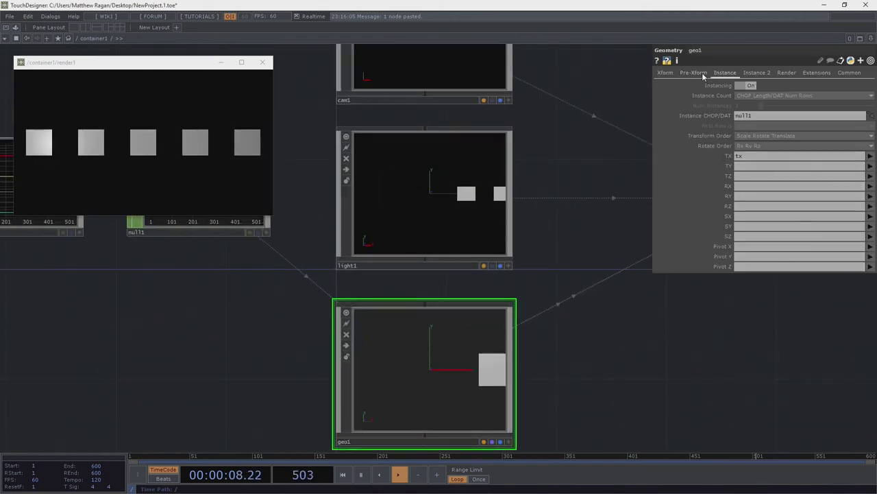
pyautogui.click(757, 73)
pyautogui.click(750, 206)
pyautogui.write('r')
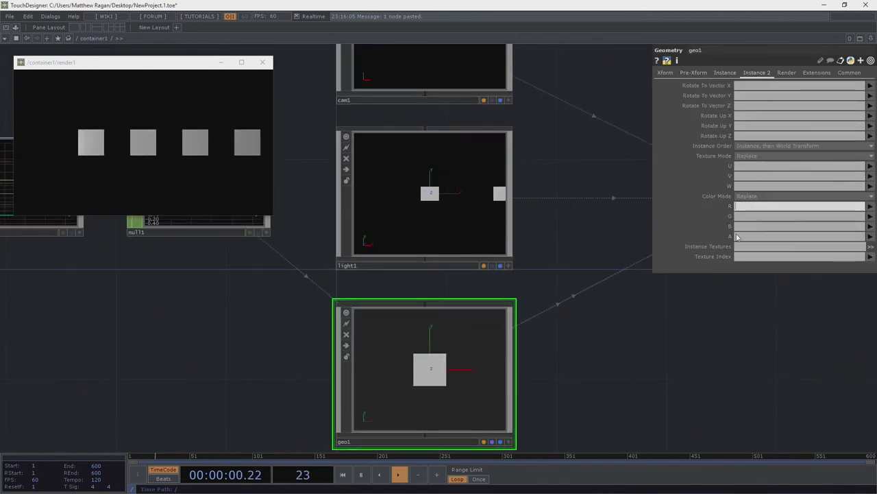
pyautogui.press('Tab')
pyautogui.write('g')
pyautogui.press('Tab')
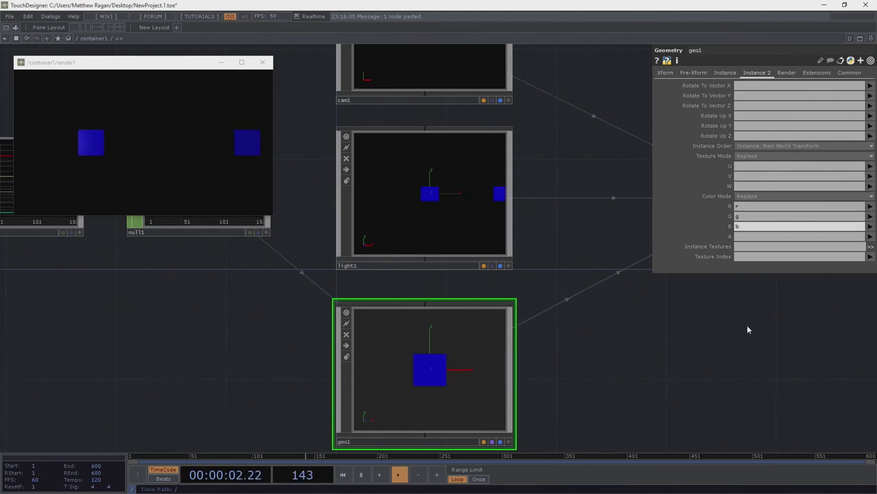
# Step: Examine the colours of the instanced rectangles in the render1 output
pyautogui.moveTo(793, 333); pyautogui.dragTo(518, 362)
pyautogui.scroll(3, 526, 223)
pyautogui.scroll(3, 473, 247)
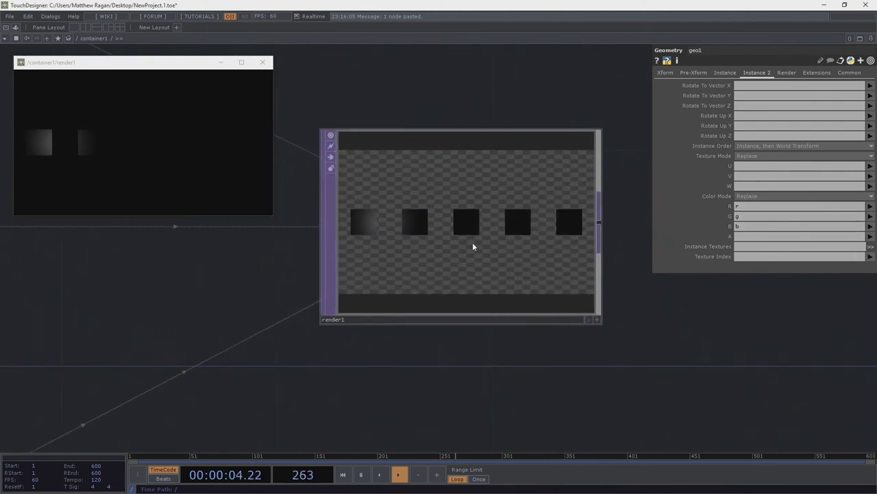
pyautogui.scroll(-3, 473, 247)
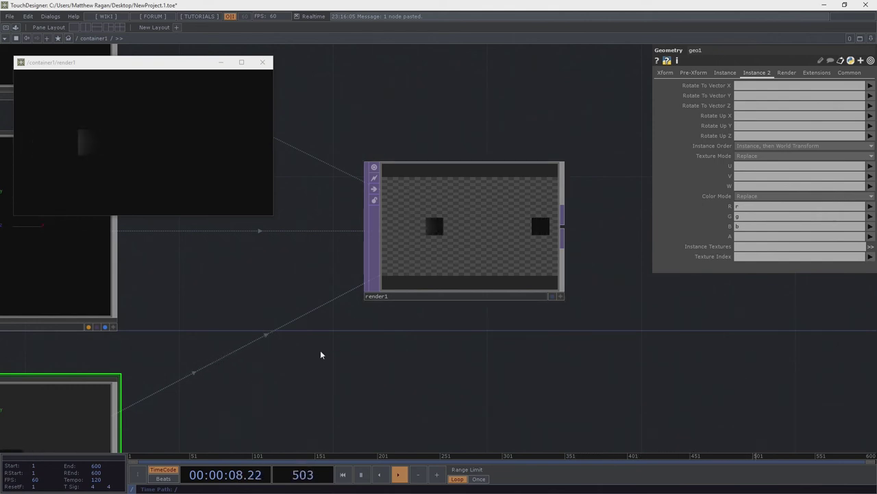
pyautogui.moveTo(279, 348); pyautogui.dragTo(398, 313)
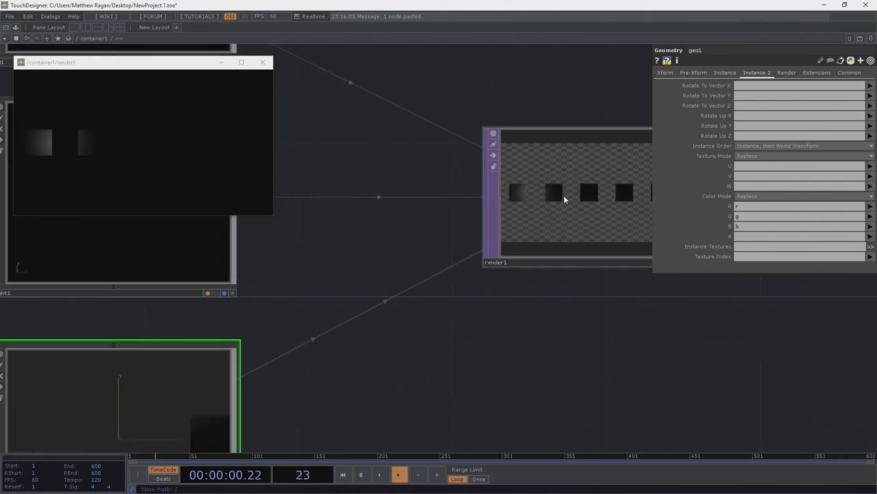
pyautogui.scroll(3, 507, 186)
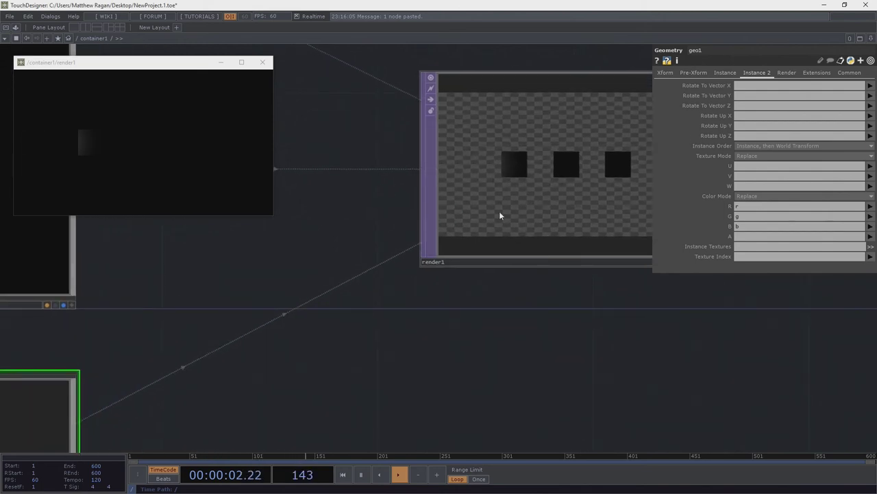
pyautogui.scroll(-4, 468, 232)
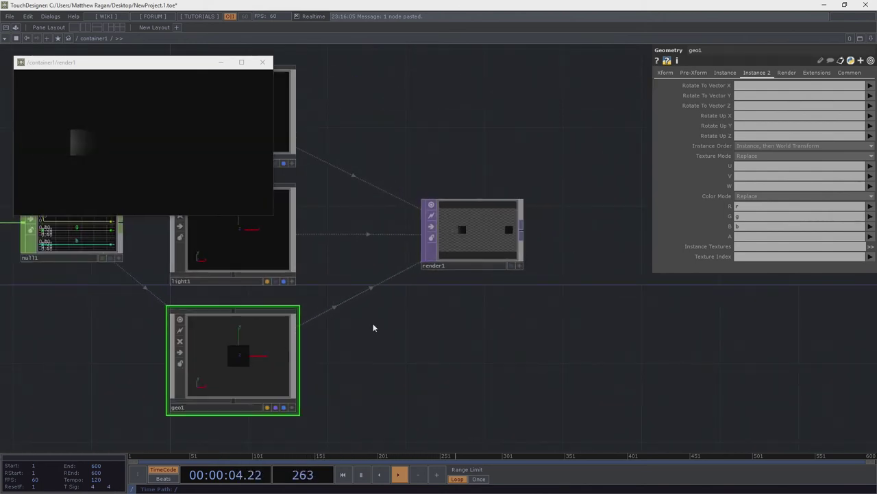
pyautogui.scroll(2, 488, 243)
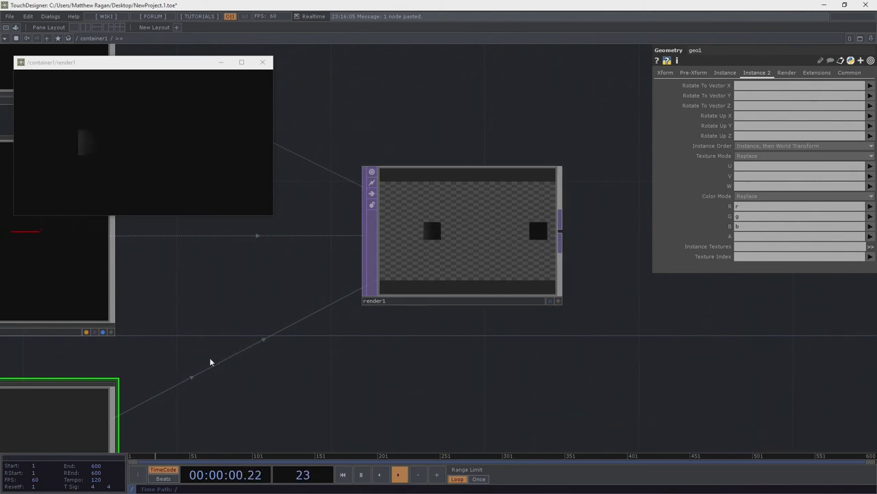
# Step: Inspect merge2's channel graphs and its operator info for channel length and sample range
pyautogui.moveTo(388, 306); pyautogui.dragTo(629, 254)
pyautogui.moveTo(629, 254); pyautogui.dragTo(473, 303, button='middle')
pyautogui.moveTo(419, 280); pyautogui.dragTo(486, 277)
pyautogui.moveTo(287, 258); pyautogui.dragTo(370, 255)
pyautogui.moveTo(370, 255); pyautogui.dragTo(466, 216, button='middle')
pyautogui.scroll(4, 467, 217)
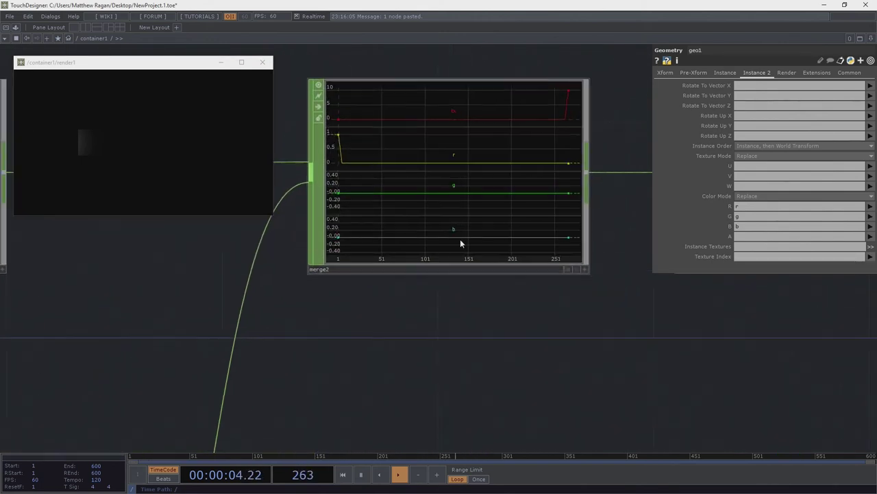
pyautogui.scroll(1, 563, 298)
pyautogui.scroll(2, 503, 280)
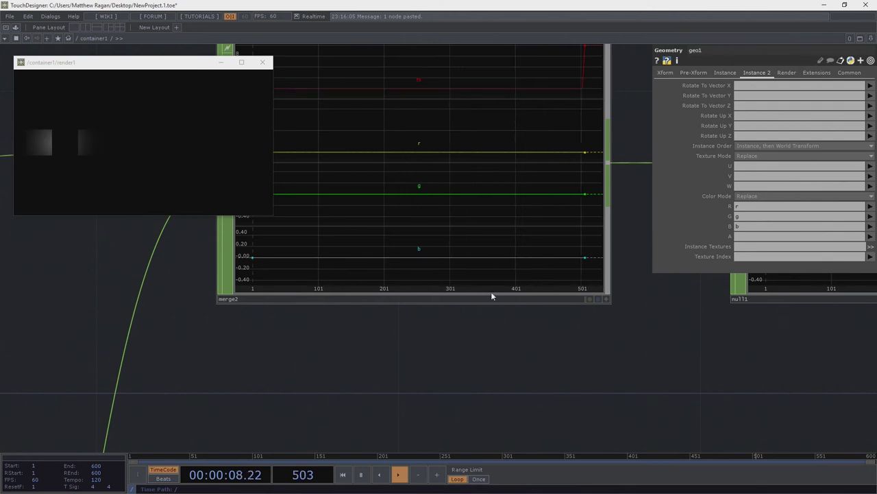
pyautogui.moveTo(580, 327); pyautogui.dragTo(510, 229, button='right')
pyautogui.middleClick(509, 229)
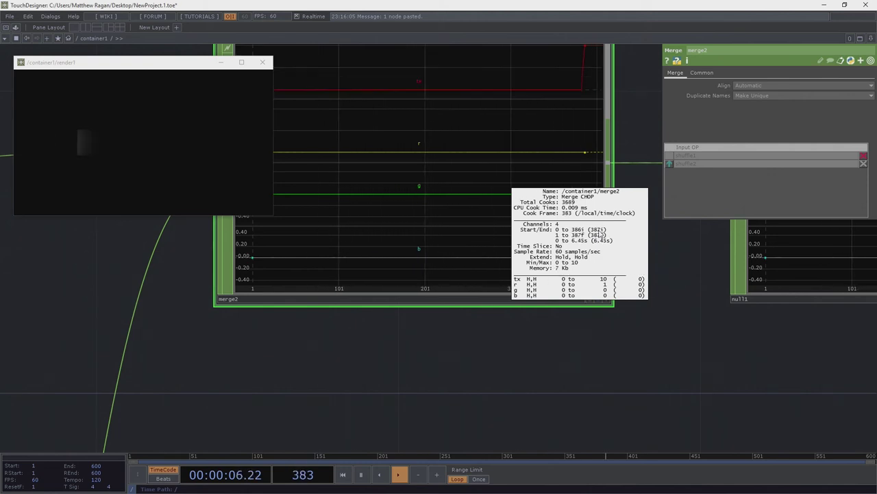
pyautogui.moveTo(638, 325); pyautogui.dragTo(522, 306)
# Step: Go inside animation1 and inspect the operator info of its out CHOP
pyautogui.scroll(-3, 480, 302)
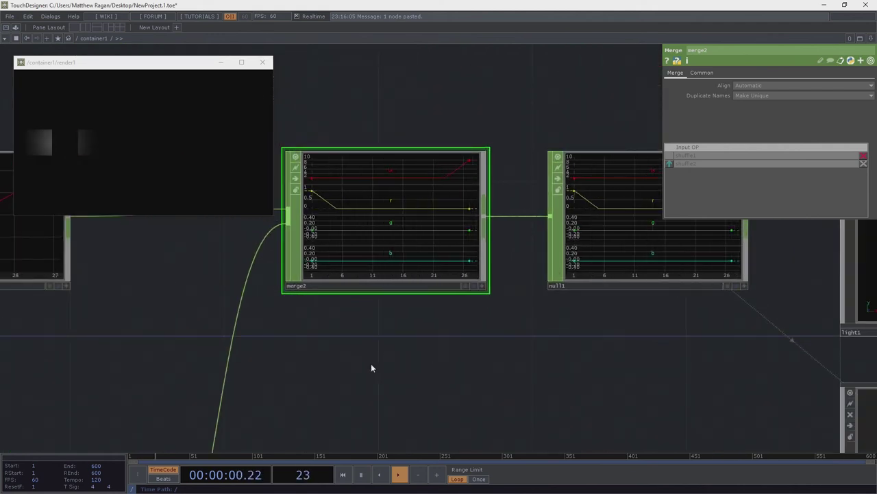
pyautogui.moveTo(373, 366); pyautogui.dragTo(532, 274)
pyautogui.scroll(-3, 533, 275)
pyautogui.moveTo(382, 232); pyautogui.dragTo(390, 233, button='middle')
pyautogui.moveTo(259, 298); pyautogui.dragTo(475, 353, button='middle')
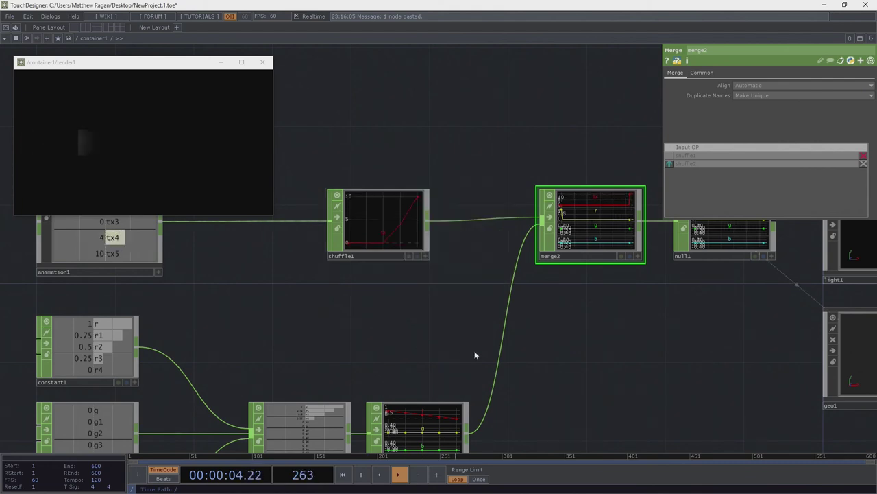
pyautogui.moveTo(239, 260); pyautogui.dragTo(451, 308)
pyautogui.scroll(3, 293, 261)
pyautogui.scroll(4, 340, 288)
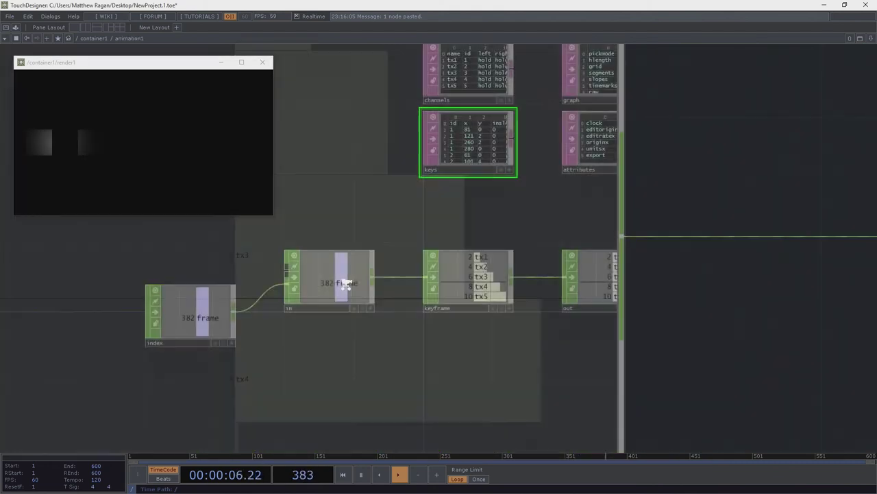
pyautogui.press('p')
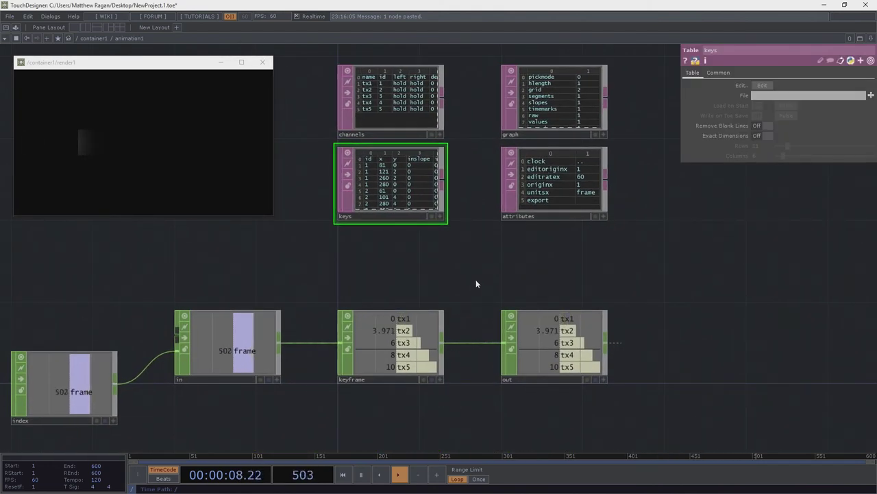
pyautogui.middleClick(511, 339)
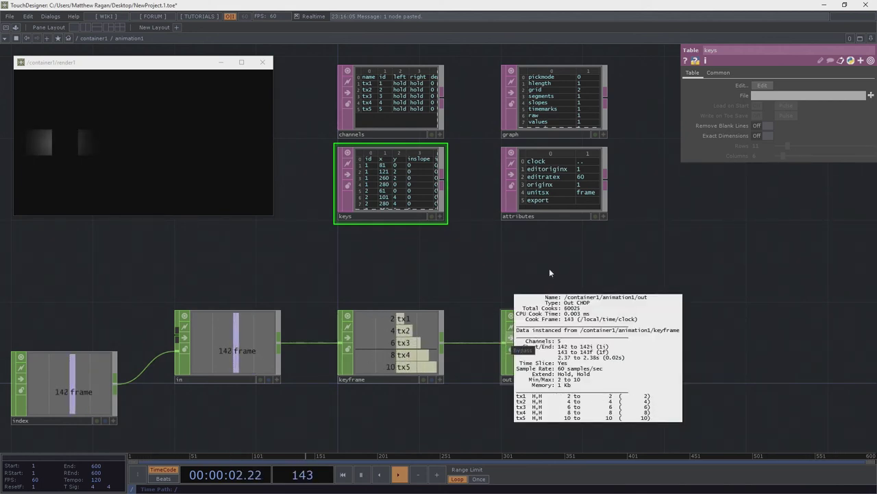
# Step: Return to container1 and insert a Resample CHOP between animation1 and shuffle1
pyautogui.scroll(-6, 340, 243)
pyautogui.scroll(-2, 349, 250)
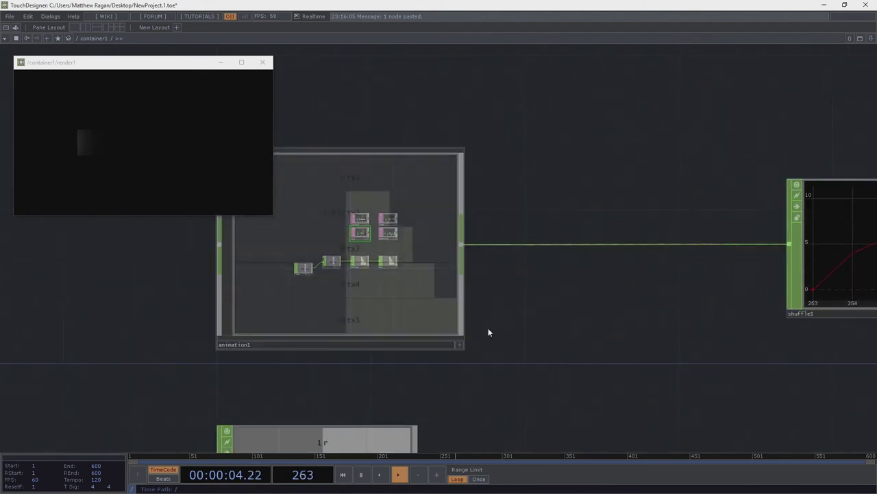
pyautogui.moveTo(595, 326); pyautogui.dragTo(293, 289)
pyautogui.moveTo(645, 337); pyautogui.dragTo(545, 342)
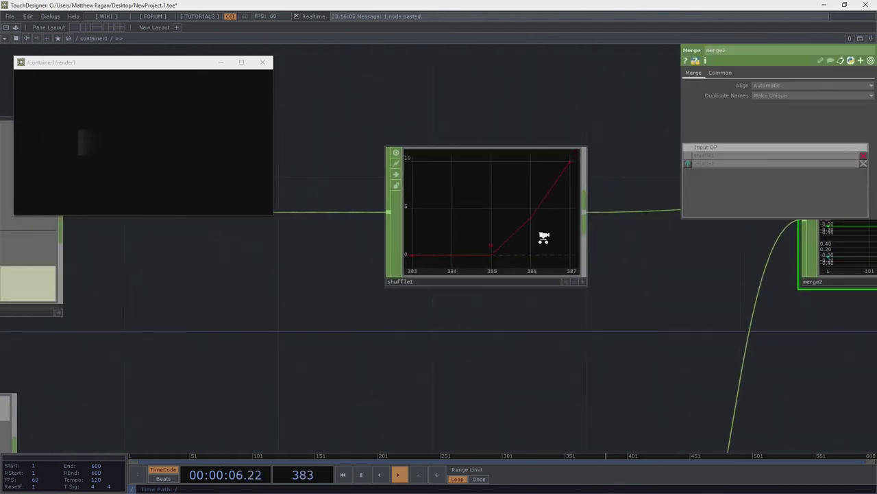
pyautogui.scroll(3, 540, 233)
pyautogui.moveTo(118, 245); pyautogui.dragTo(455, 255)
pyautogui.scroll(-2, 455, 255)
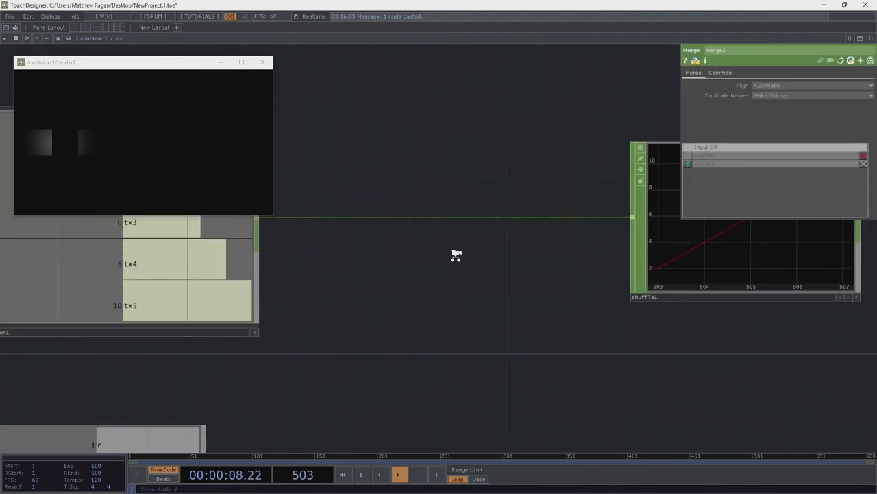
pyautogui.rightClick(388, 223)
pyautogui.click(360, 223)
pyautogui.rightClick(360, 223)
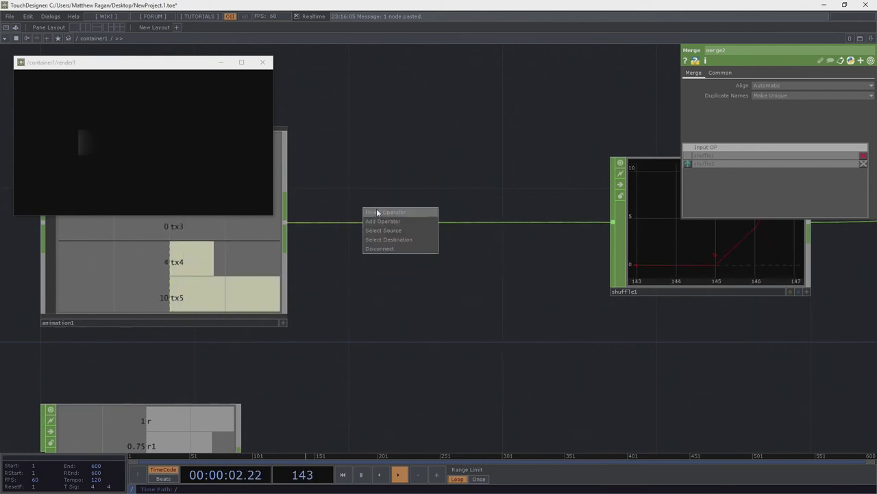
pyautogui.click(377, 210)
pyautogui.write('res')
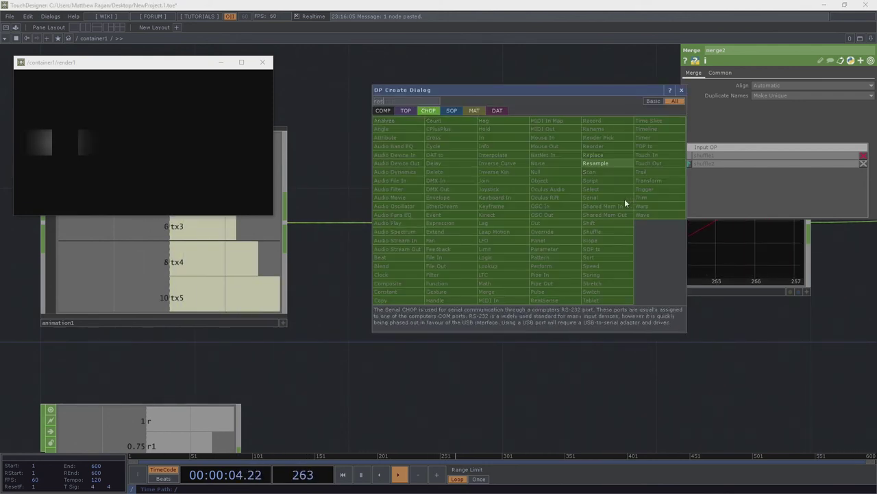
pyautogui.click(610, 165)
pyautogui.click(465, 227)
pyautogui.moveTo(479, 260); pyautogui.dragTo(463, 260)
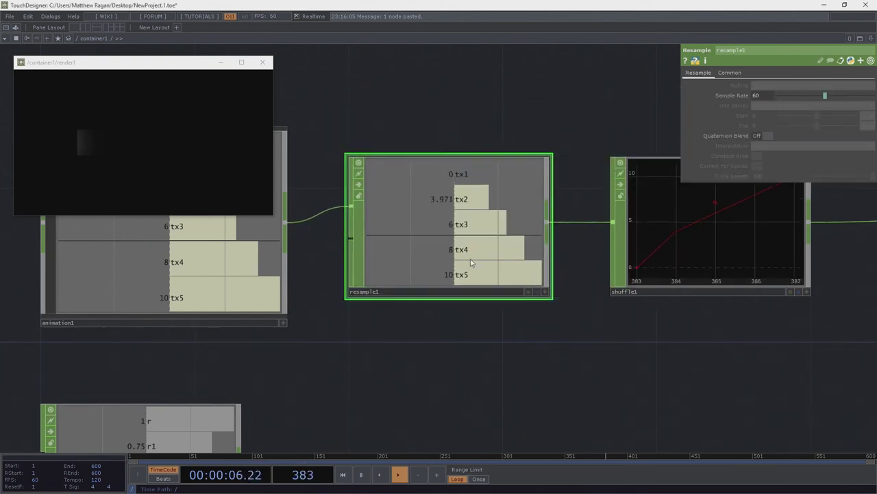
# Step: Turn off Time Slice for resample1 and set its method to New Rate, New Interval
pyautogui.moveTo(529, 360); pyautogui.dragTo(463, 166, button='right')
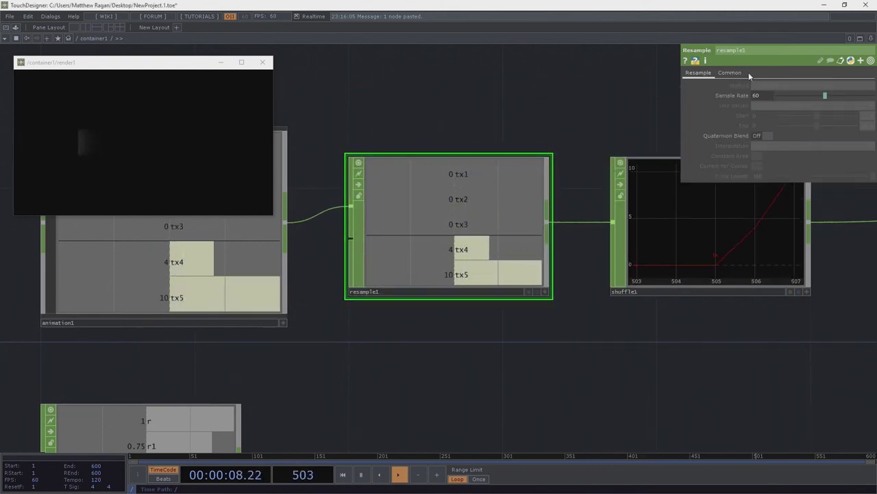
pyautogui.click(726, 74)
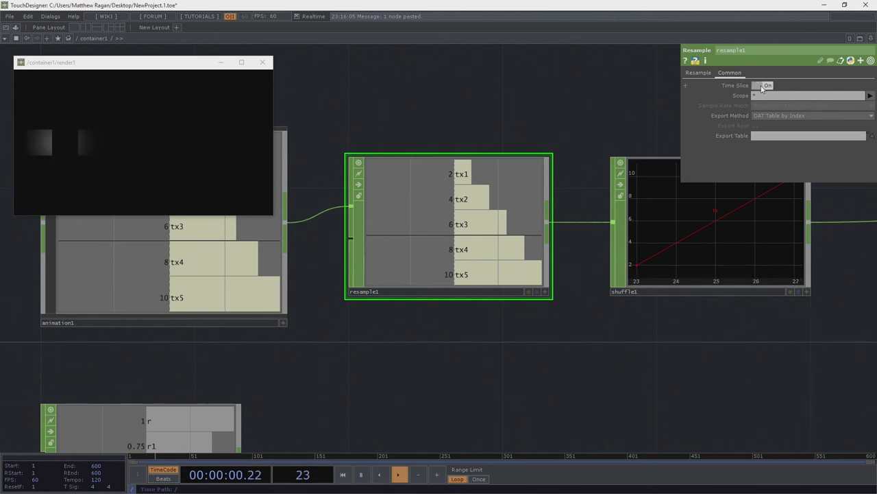
pyautogui.click(709, 73)
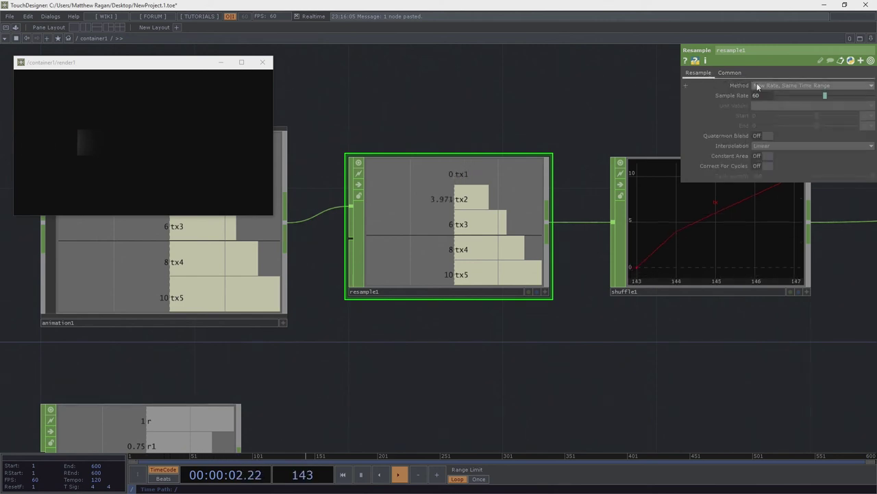
pyautogui.click(794, 83)
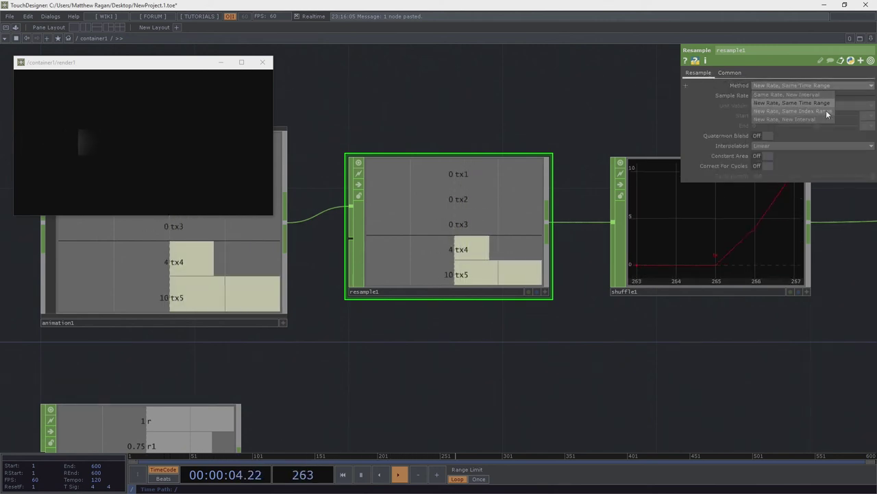
pyautogui.click(819, 110)
pyautogui.click(793, 85)
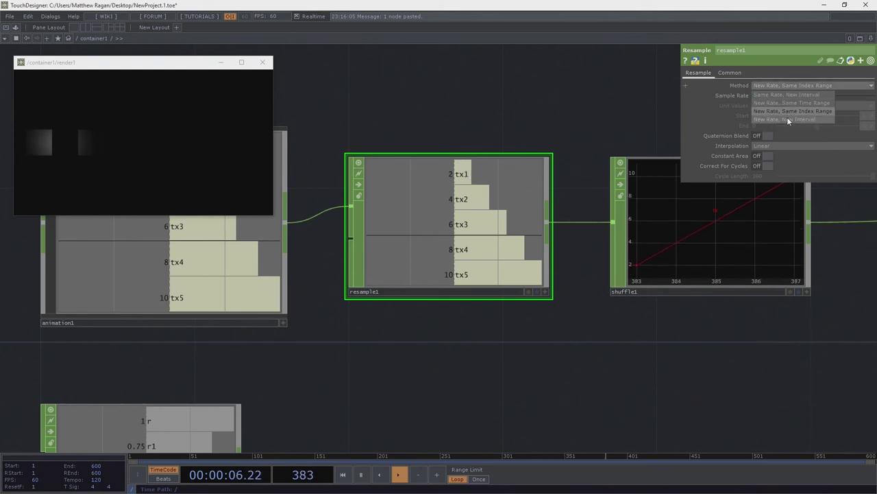
pyautogui.click(787, 117)
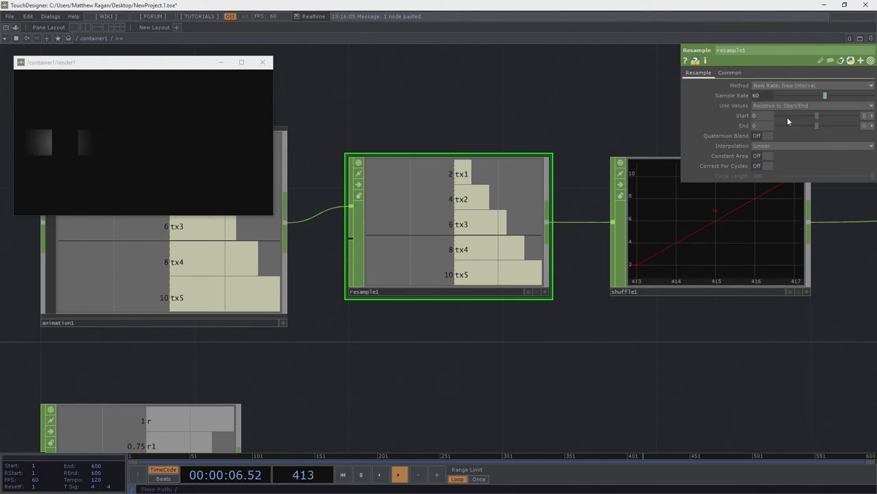
# Step: Set resample1's Start and End units to samples (I) and its Unit Values to Absolute
pyautogui.click(863, 115)
pyautogui.click(861, 149)
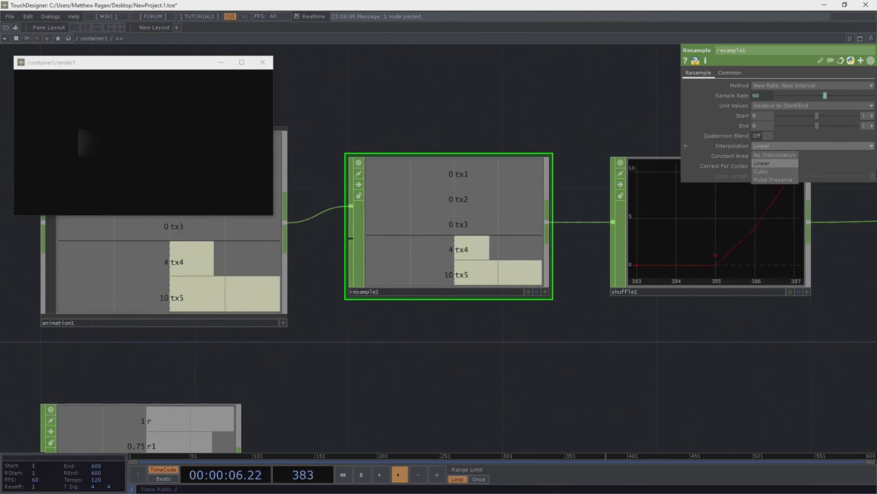
pyautogui.click(809, 104)
pyautogui.click(797, 110)
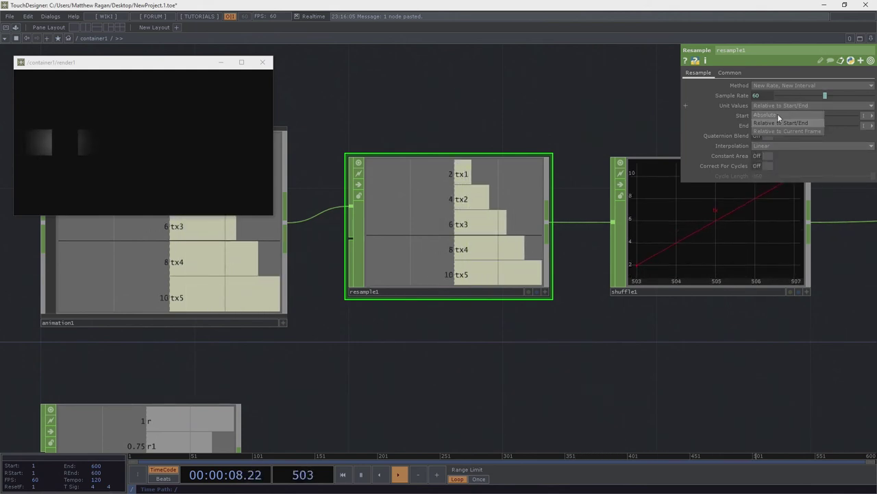
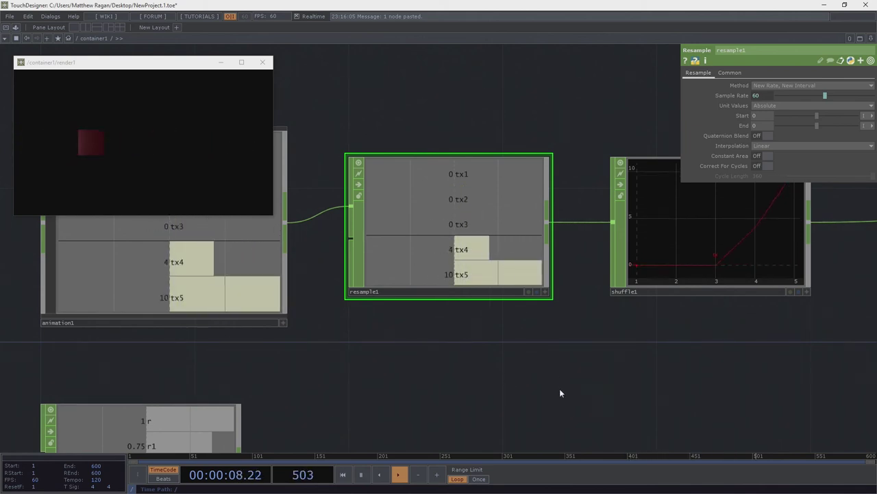
# Step: Set all five g channels in constant2 and all five b channels in constant3 to 1
pyautogui.scroll(-5, 413, 231)
pyautogui.moveTo(506, 373); pyautogui.dragTo(473, 330)
pyautogui.scroll(2, 480, 336)
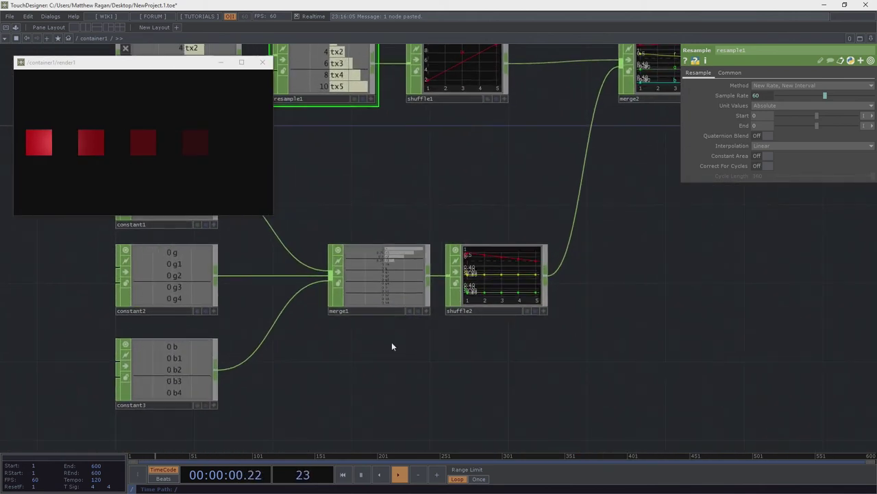
pyautogui.moveTo(204, 230); pyautogui.dragTo(459, 275)
pyautogui.scroll(2, 459, 267)
pyautogui.moveTo(579, 381); pyautogui.dragTo(557, 262)
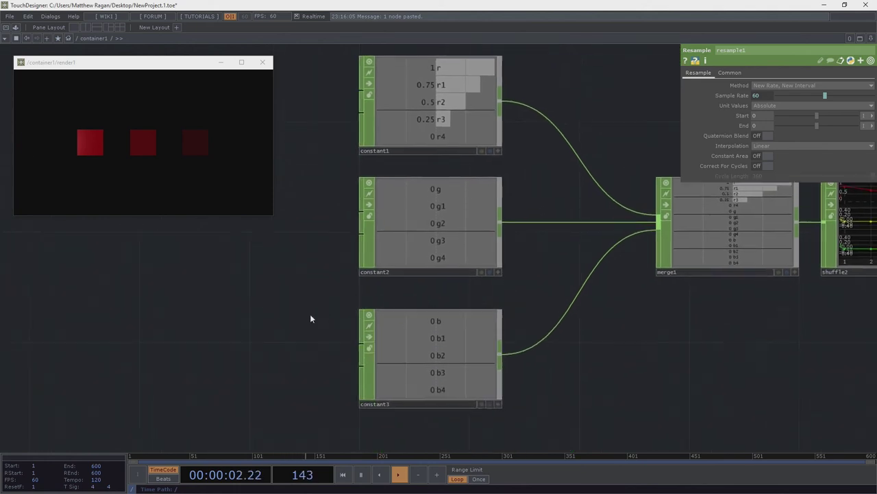
pyautogui.moveTo(336, 211); pyautogui.dragTo(510, 373)
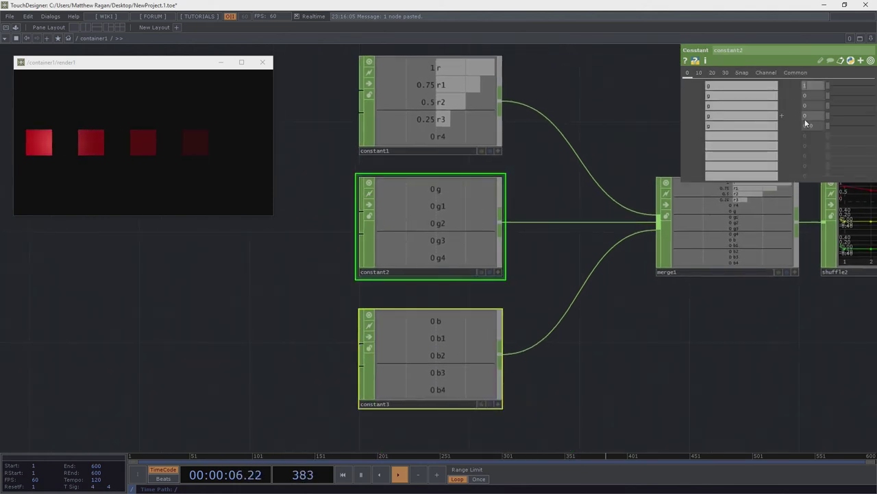
pyautogui.write('1')
pyautogui.press('Tab')
pyautogui.write('1')
pyautogui.press('Tab')
pyautogui.write('1')
pyautogui.press('Tab')
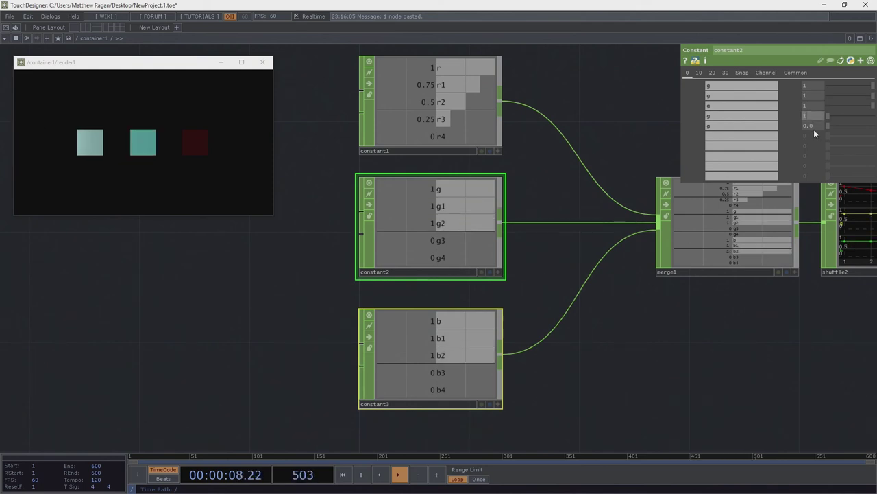
pyautogui.write('1')
pyautogui.press('Tab')
pyautogui.write('1')
pyautogui.press('Tab')
pyautogui.click(651, 131)
# Step: Examine the instance colours in the render1 output and the channel flow from shuffle2 through merge2 to null1
pyautogui.moveTo(767, 332); pyautogui.dragTo(561, 310, button='middle')
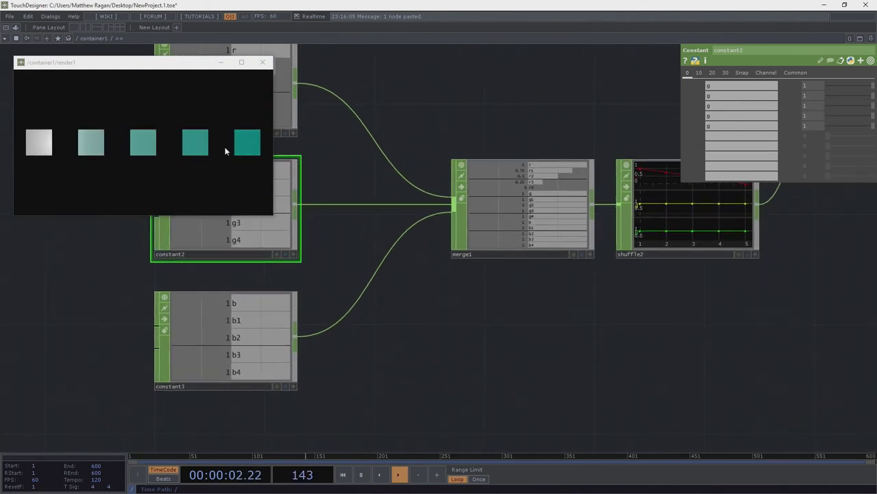
pyautogui.moveTo(671, 290); pyautogui.dragTo(363, 310)
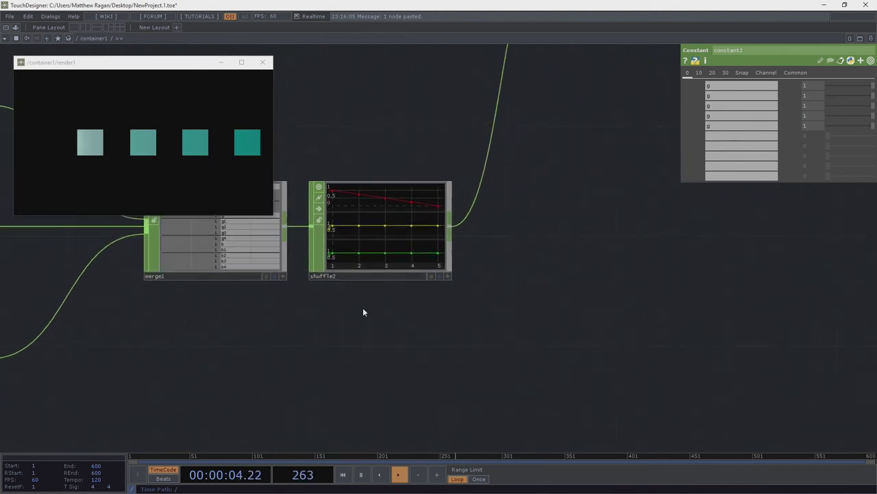
pyautogui.scroll(-3, 363, 310)
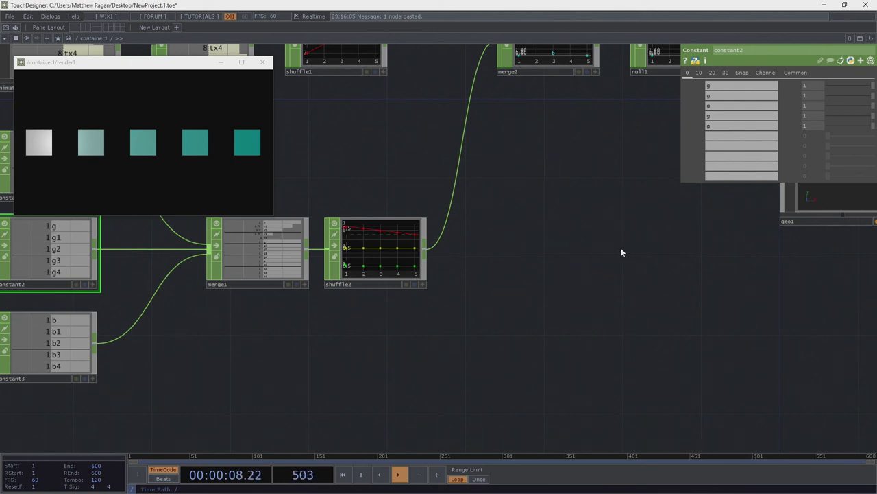
pyautogui.press('h')
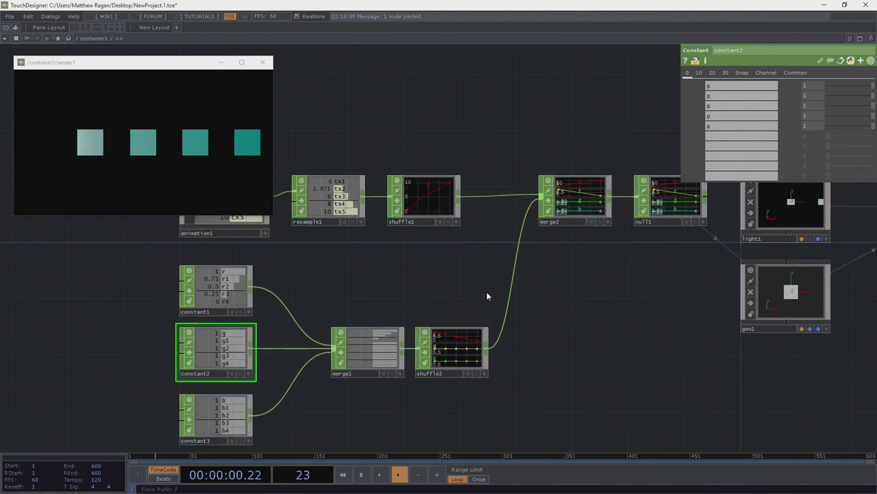
pyautogui.scroll(2, 429, 237)
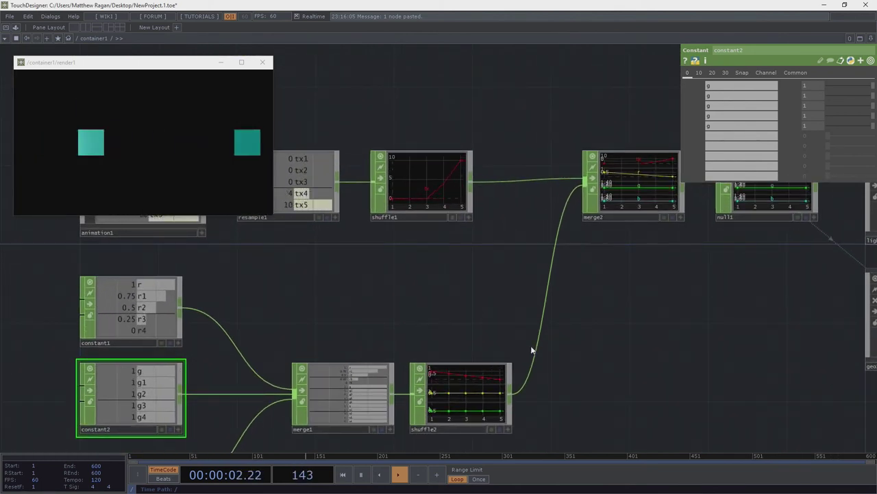
pyautogui.scroll(1, 524, 299)
pyautogui.moveTo(523, 299); pyautogui.dragTo(599, 273)
# Step: Space merge1 farther from shuffle2 and wire resample1's output into merge1 as an additional input
pyautogui.moveTo(462, 395); pyautogui.dragTo(412, 394)
pyautogui.middleClick(396, 174)
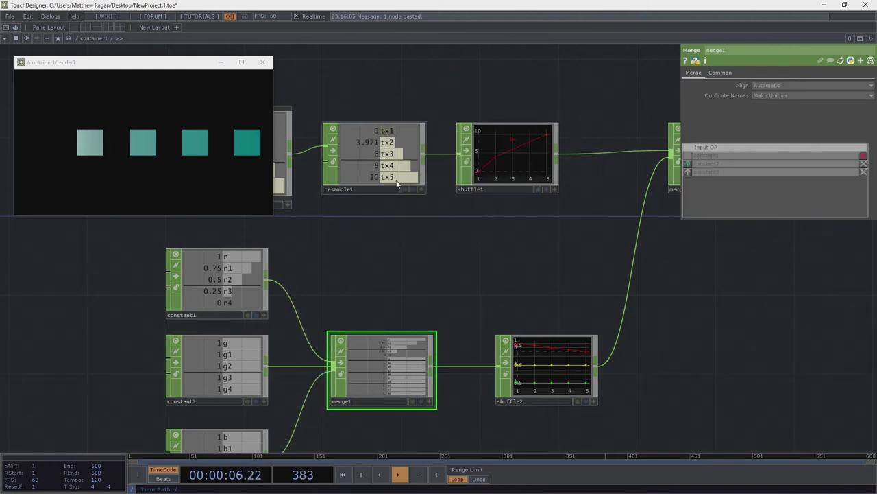
pyautogui.scroll(2, 394, 174)
pyautogui.middleClick(392, 345)
pyautogui.moveTo(436, 325); pyautogui.dragTo(440, 257)
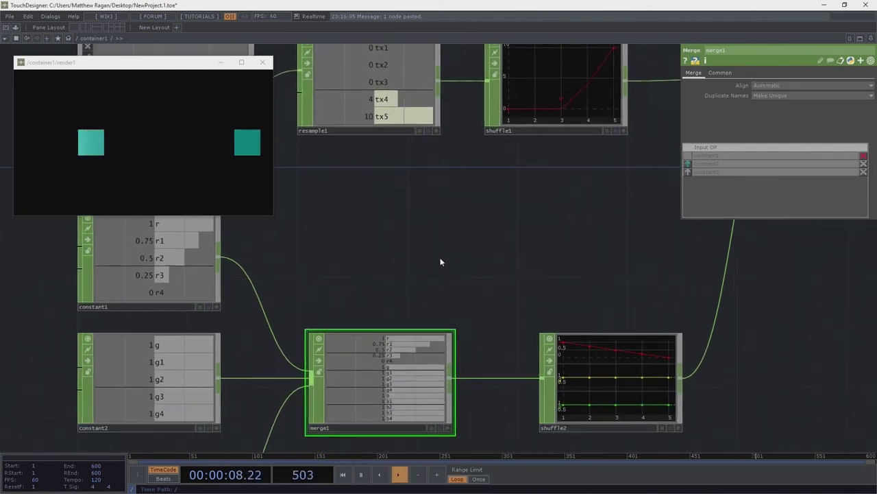
pyautogui.scroll(-2, 442, 251)
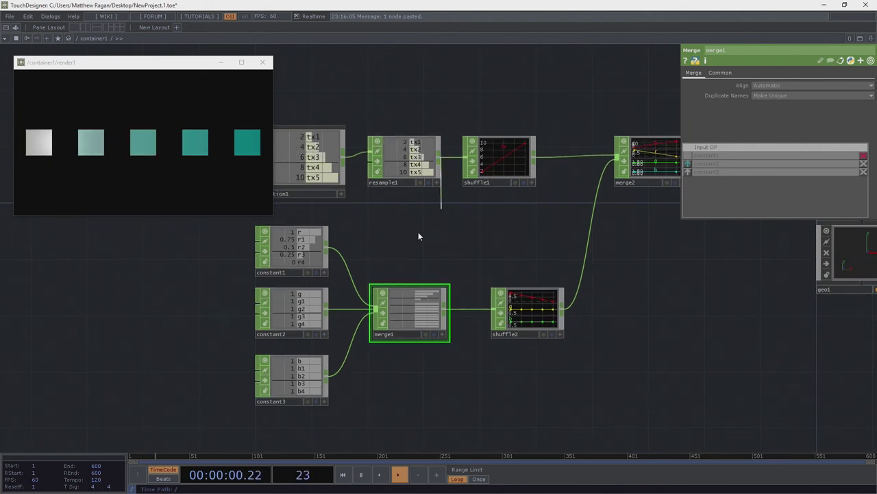
pyautogui.moveTo(386, 252); pyautogui.dragTo(357, 317)
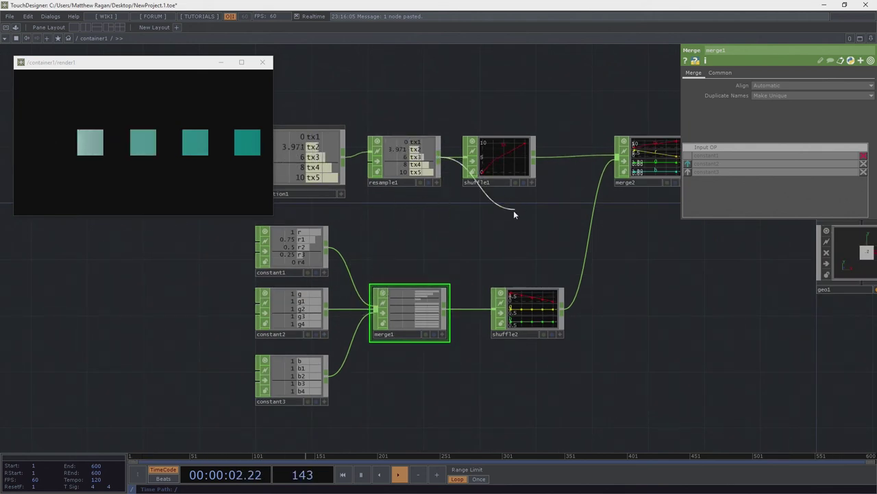
pyautogui.moveTo(513, 210); pyautogui.dragTo(374, 305)
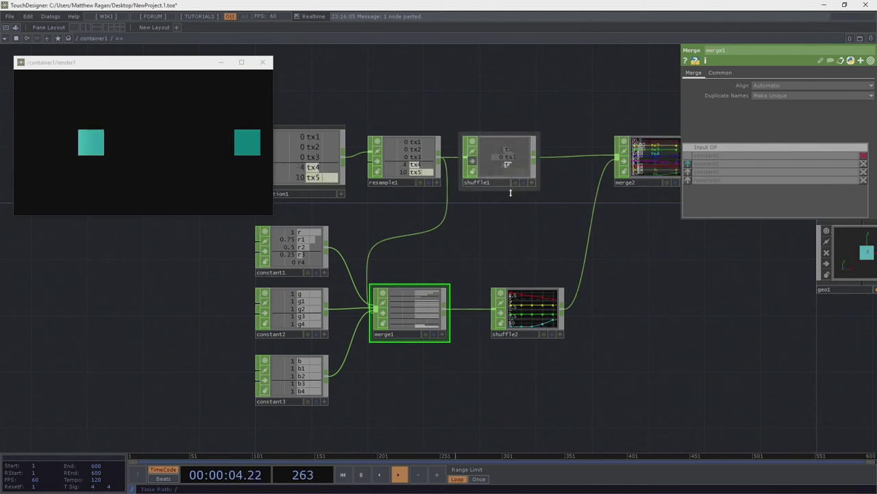
# Step: Disconnect shuffle1 from merge2 and delete shuffle1 from the network
pyautogui.rightClick(561, 158)
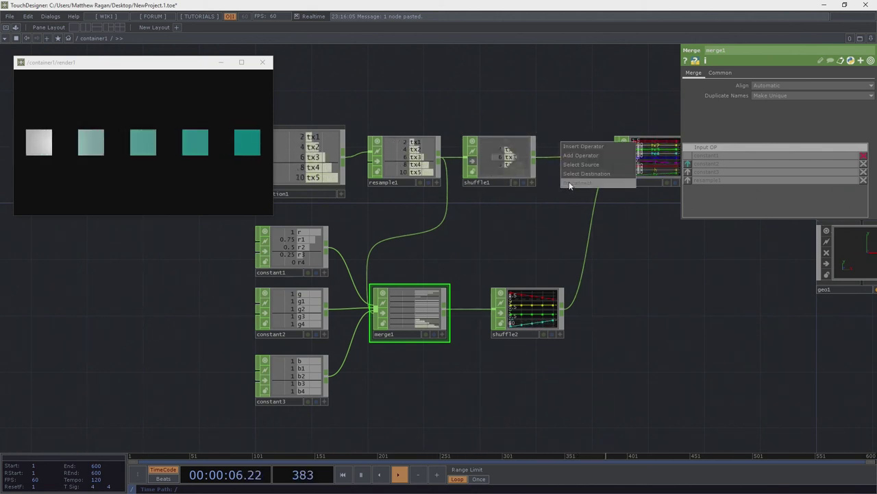
pyautogui.click(569, 183)
pyautogui.moveTo(531, 221); pyautogui.dragTo(407, 239)
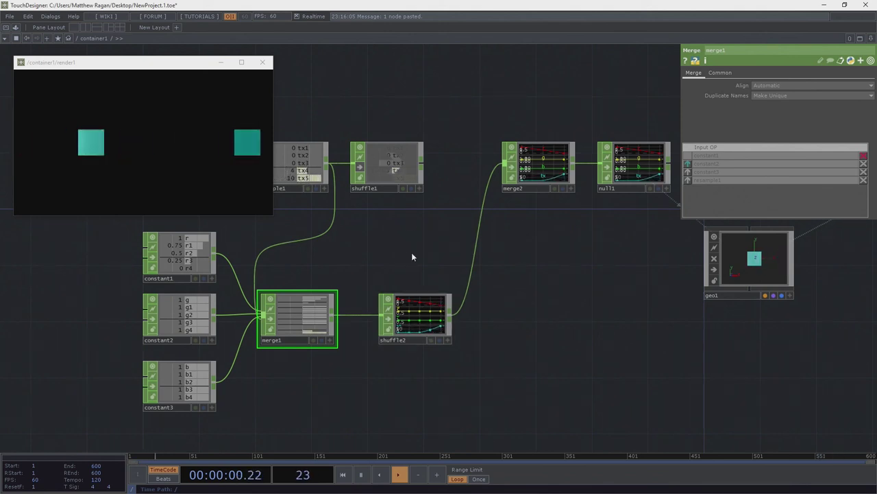
pyautogui.moveTo(419, 237); pyautogui.dragTo(404, 103, button='right')
pyautogui.press('Delete')
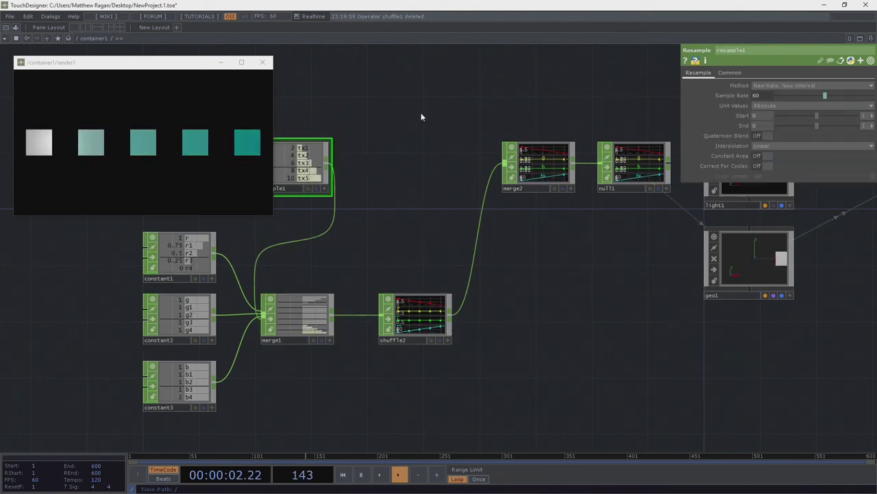
# Step: Move merge1 and shuffle2 farther from the constants, and make resample1 the first input in merge1's order
pyautogui.moveTo(290, 312); pyautogui.dragTo(288, 313, button='right')
pyautogui.moveTo(288, 313); pyautogui.dragTo(367, 309)
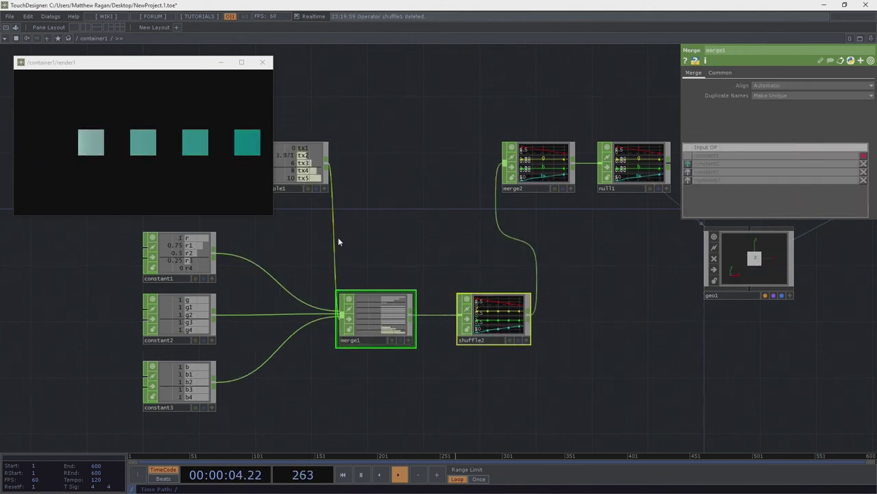
pyautogui.click(338, 237)
pyautogui.click(688, 179)
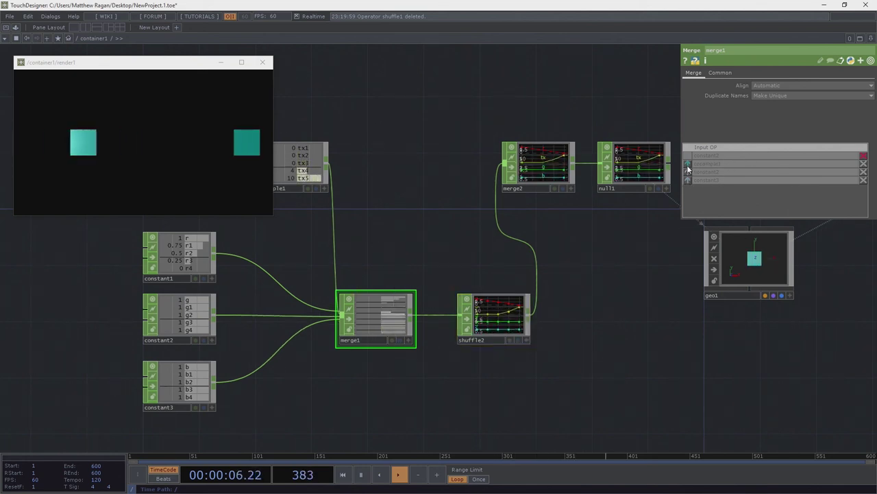
pyautogui.click(688, 171)
pyautogui.click(687, 163)
# Step: Line merge1 up with resample1, and shift merge1 together with its source operators farther from null1
pyautogui.moveTo(407, 185); pyautogui.dragTo(484, 202)
pyautogui.moveTo(448, 349); pyautogui.dragTo(485, 198)
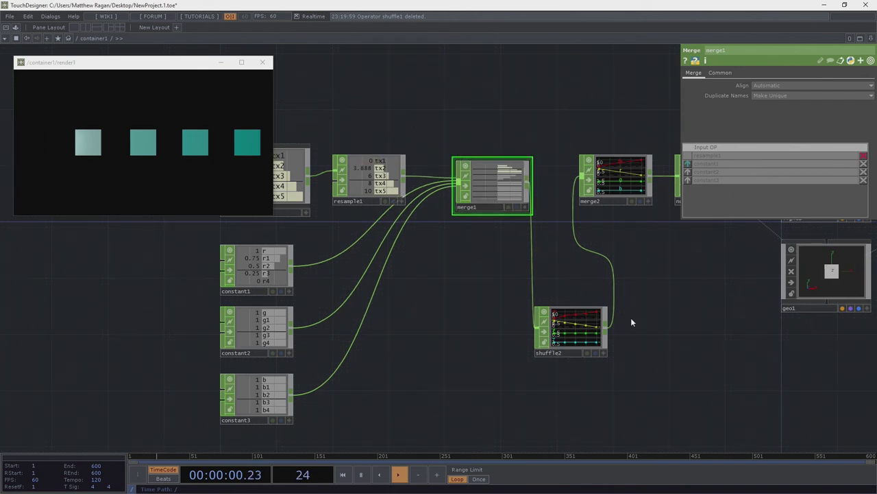
pyautogui.scroll(-5, 668, 316)
pyautogui.moveTo(435, 157); pyautogui.dragTo(644, 323)
pyautogui.moveTo(634, 290); pyautogui.dragTo(558, 290)
# Step: Place shuffle2 in line between merge1 and null1, and delete merge2 from the network
pyautogui.scroll(5, 580, 290)
pyautogui.scroll(4, 694, 288)
pyautogui.moveTo(694, 289); pyautogui.dragTo(568, 386)
pyautogui.moveTo(377, 390); pyautogui.dragTo(585, 241)
pyautogui.click(569, 236)
pyautogui.press('Delete')
# Step: Move merge1 close to shuffle2, and shift animation1, resample1 and the three constants toward merge1
pyautogui.scroll(-5, 546, 297)
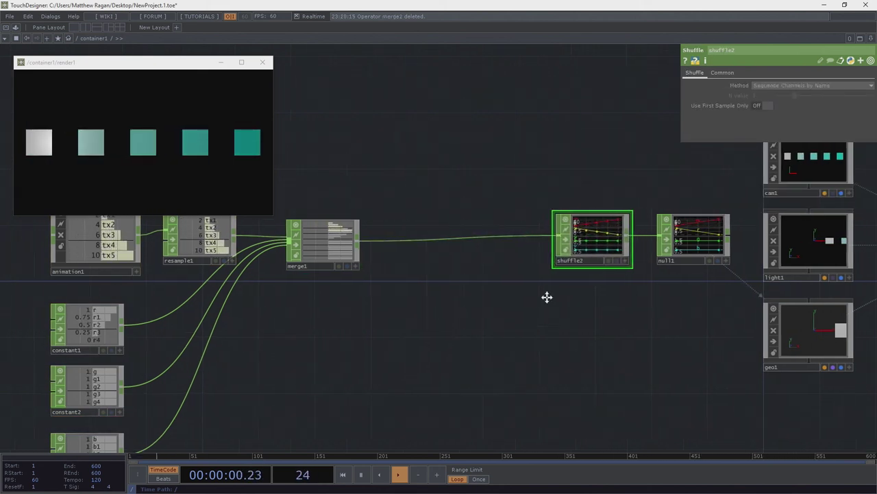
pyautogui.click(409, 252)
pyautogui.moveTo(493, 255); pyautogui.dragTo(569, 255)
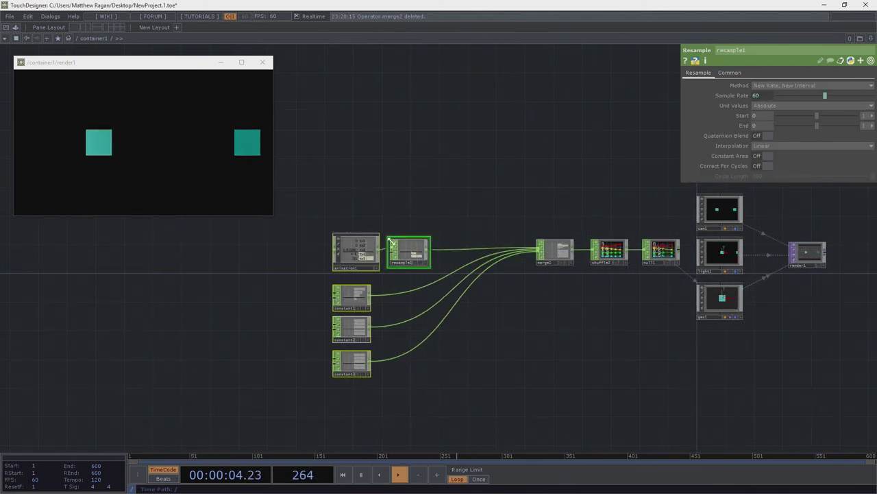
pyautogui.moveTo(401, 255); pyautogui.dragTo(443, 251)
# Step: Examine the chain from animation1 through render1, including geo1's instance colour assignments
pyautogui.scroll(3, 501, 255)
pyautogui.moveTo(612, 354); pyautogui.dragTo(581, 316)
pyautogui.scroll(5, 374, 192)
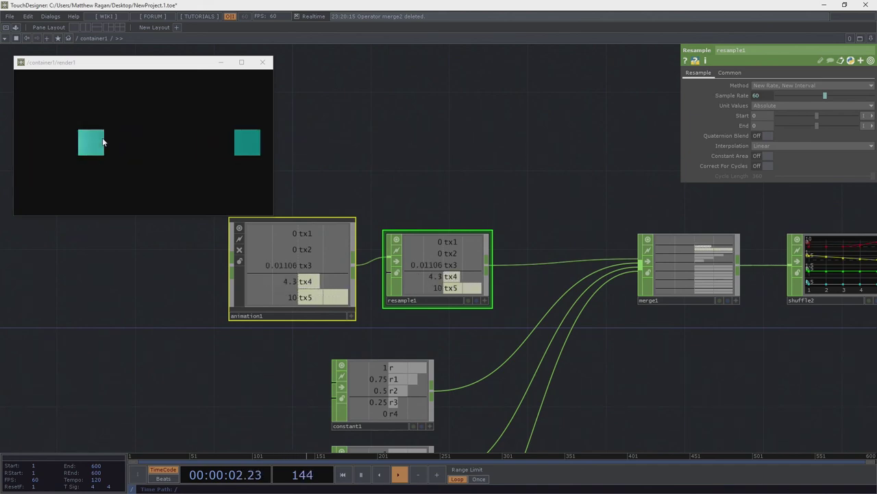
pyautogui.moveTo(511, 290); pyautogui.dragTo(428, 265)
pyautogui.scroll(-2, 428, 265)
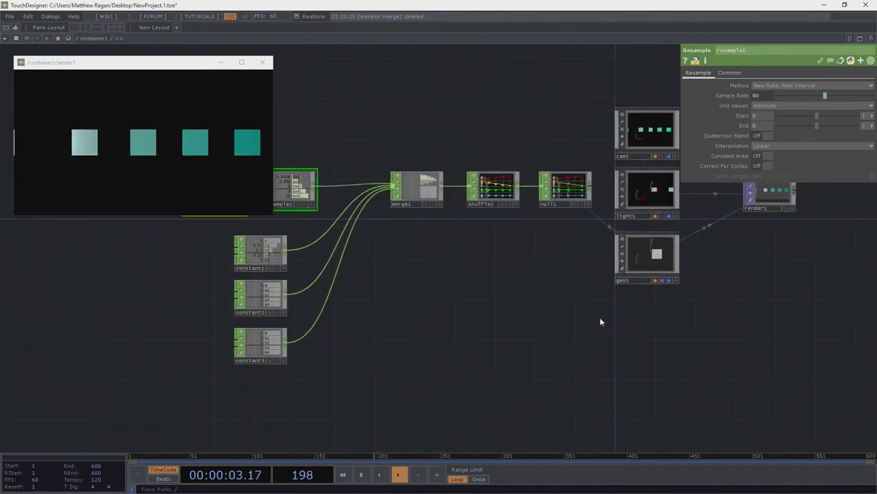
pyautogui.moveTo(599, 317); pyautogui.dragTo(470, 313)
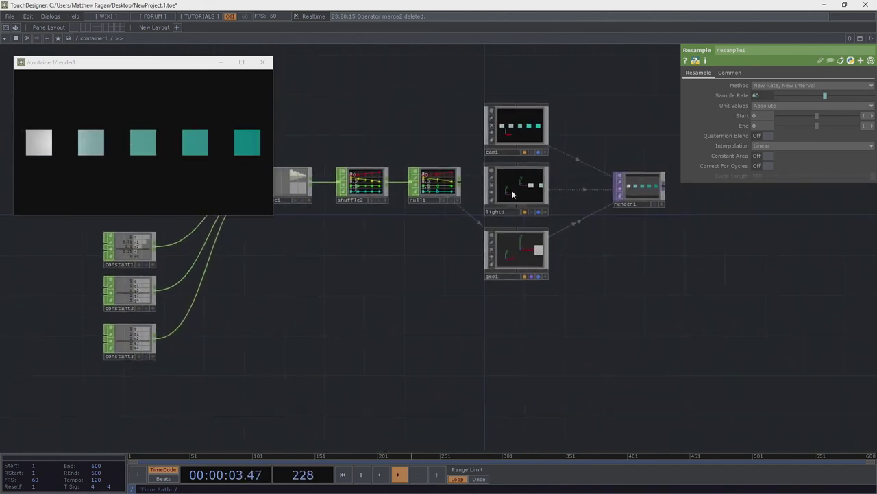
pyautogui.scroll(5, 726, 226)
pyautogui.scroll(-3, 560, 208)
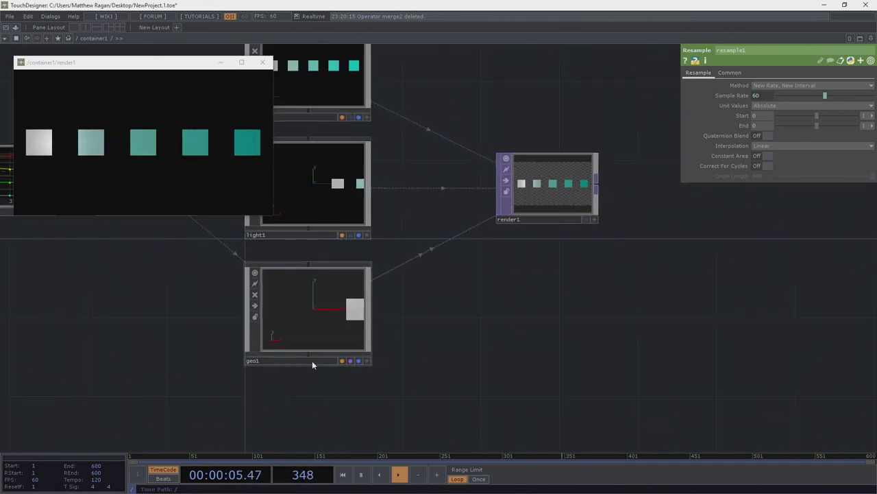
pyautogui.click(309, 353)
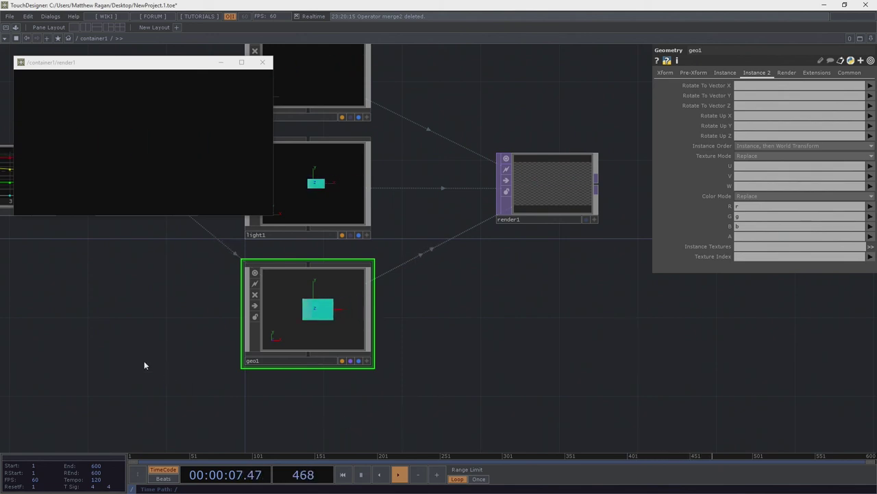
# Step: Set animation1's Trim Right option to Hold
pyautogui.moveTo(144, 361); pyautogui.dragTo(645, 338)
pyautogui.moveTo(645, 338); pyautogui.dragTo(384, 329, button='middle')
pyautogui.click(313, 250)
pyautogui.moveTo(489, 313); pyautogui.dragTo(249, 312)
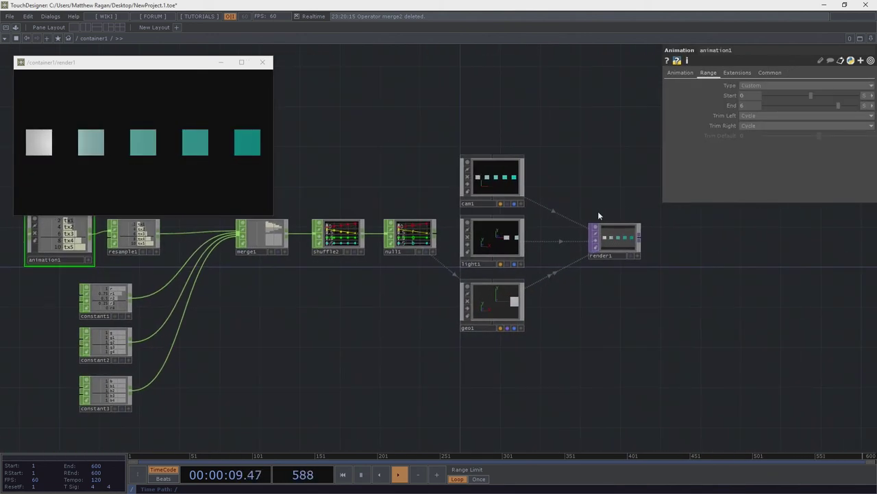
pyautogui.click(749, 115)
pyautogui.click(757, 126)
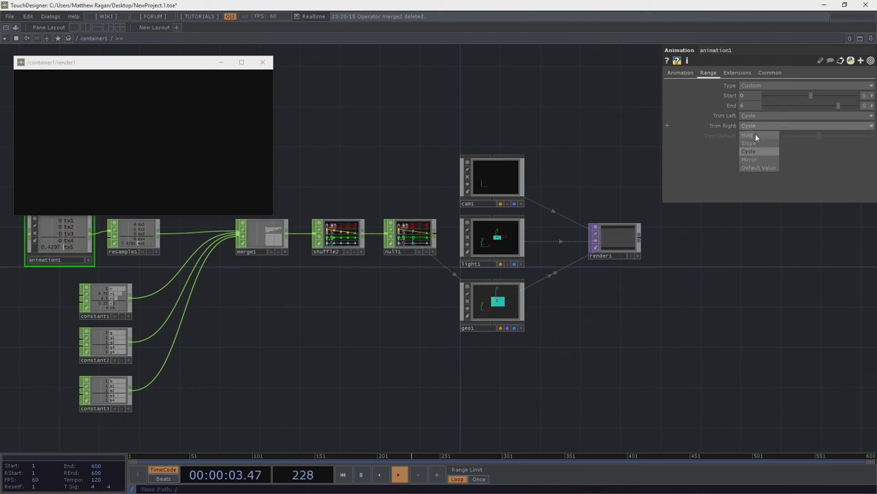
pyautogui.click(755, 135)
# Step: Examine animation1's channel values and playback parameters along with the downstream render operators
pyautogui.moveTo(368, 317); pyautogui.dragTo(642, 305)
pyautogui.scroll(3, 353, 224)
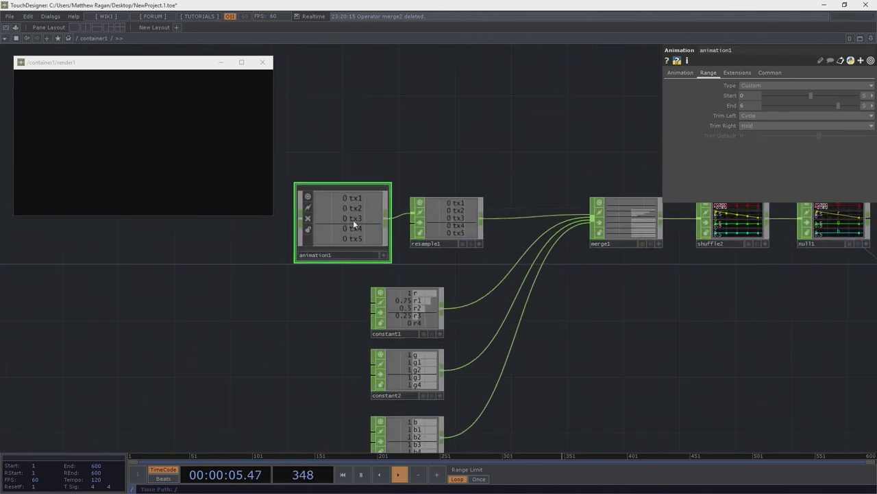
pyautogui.click(681, 73)
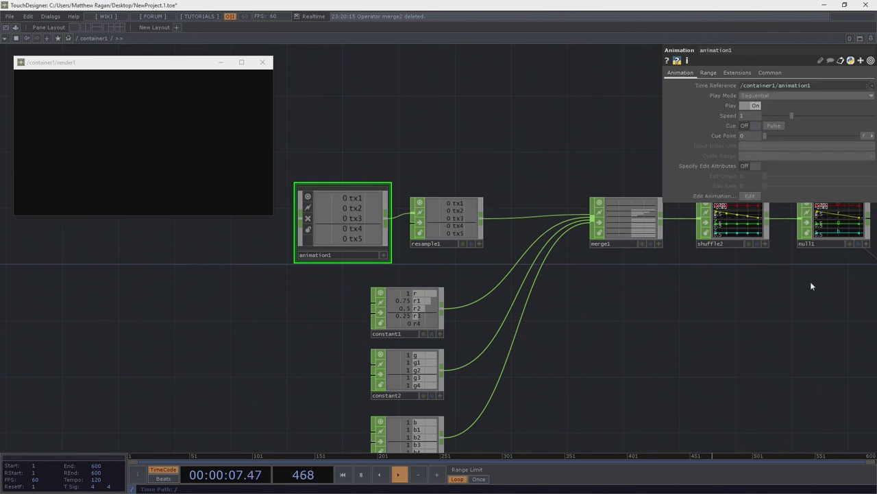
pyautogui.moveTo(693, 280); pyautogui.dragTo(304, 286)
pyautogui.moveTo(631, 304); pyautogui.dragTo(445, 290)
pyautogui.scroll(3, 583, 201)
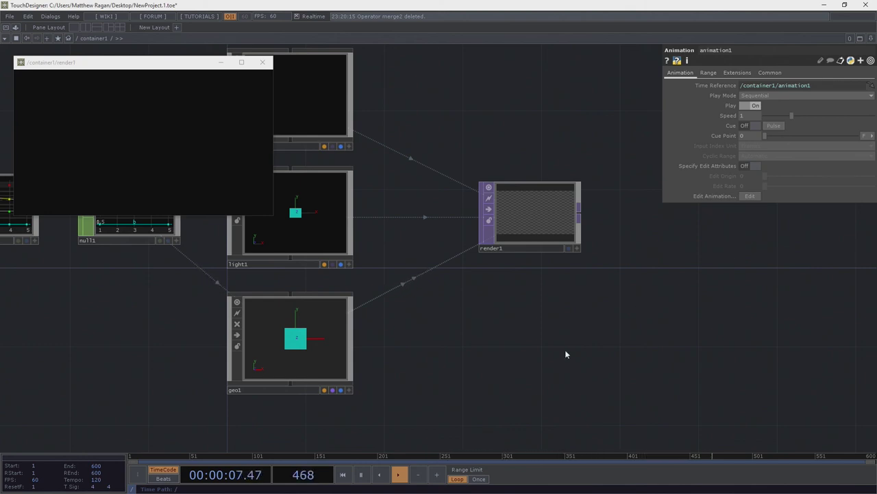
# Step: Bring the complete network into view and close the floating render1 viewer window
pyautogui.scroll(-5, 438, 347)
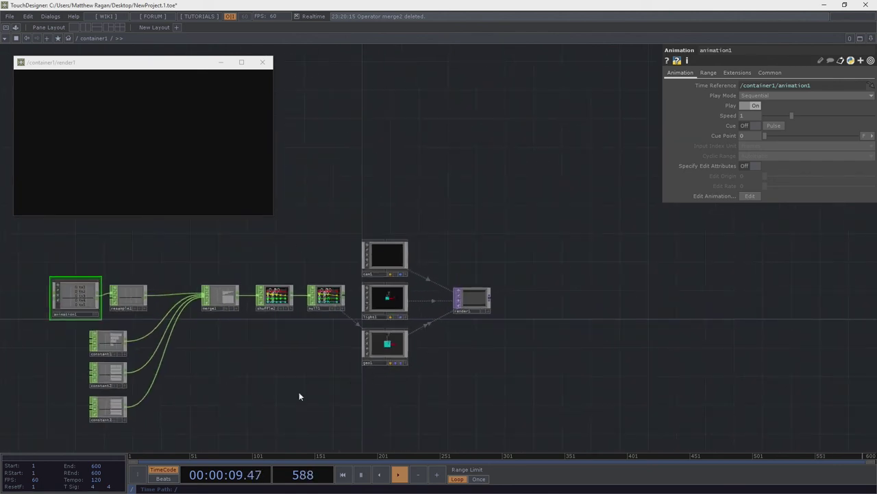
pyautogui.moveTo(265, 397); pyautogui.dragTo(296, 383)
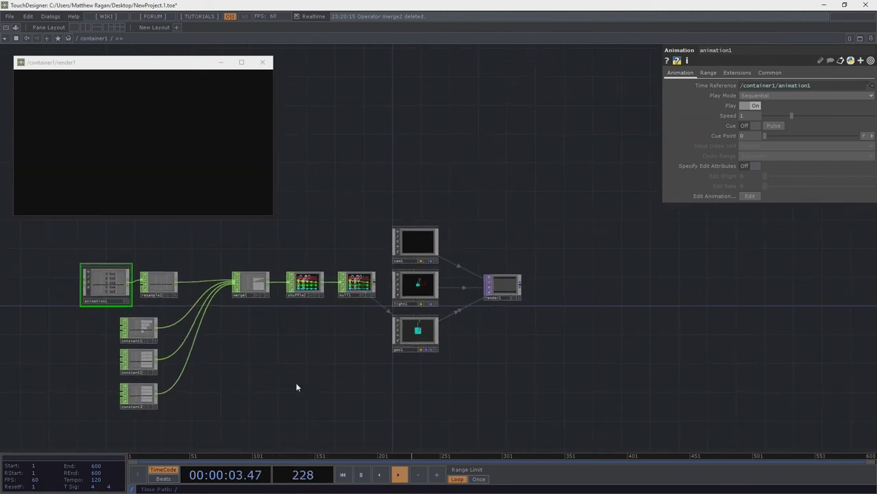
pyautogui.moveTo(297, 387); pyautogui.dragTo(308, 354)
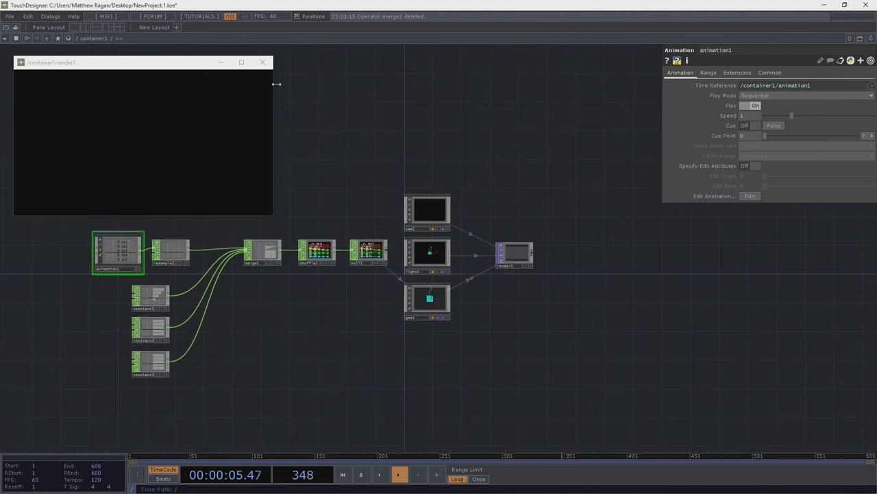
pyautogui.click(263, 63)
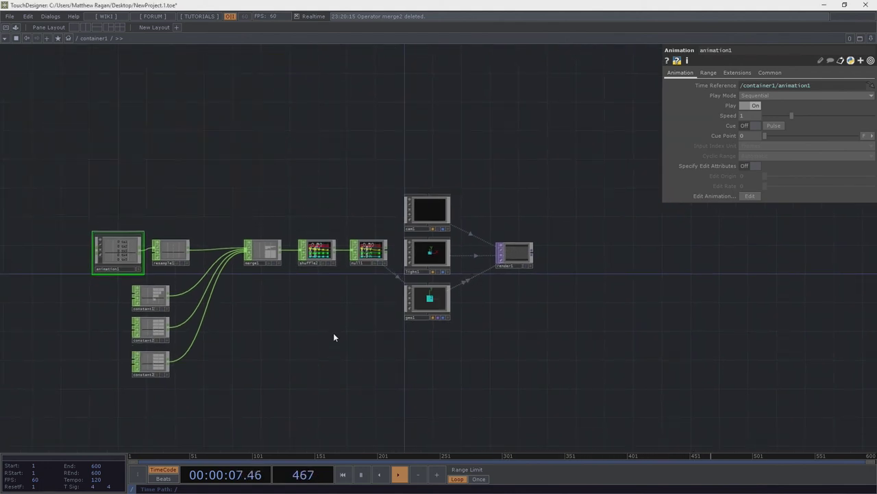